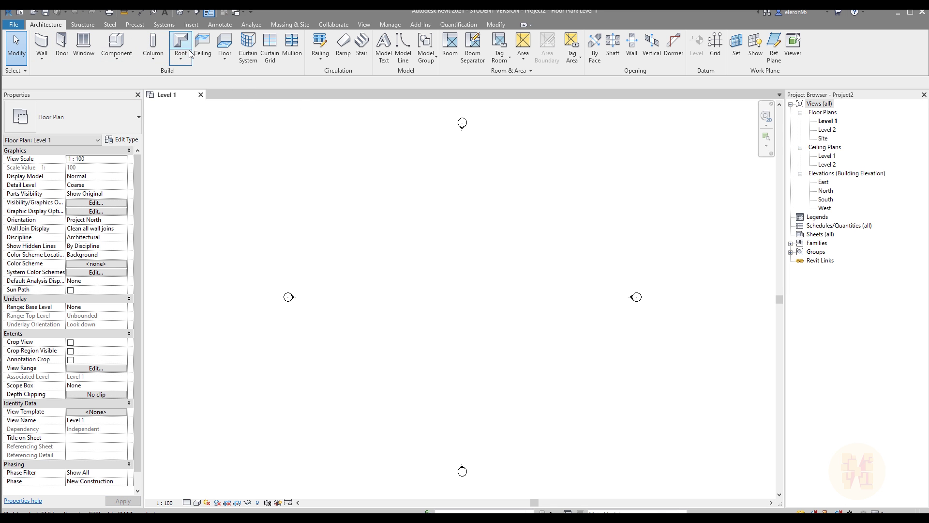
# Draw two vertical reference planes on Level 1 and copy the second one about 20700 mm to the right.
pyautogui.click(773, 57)
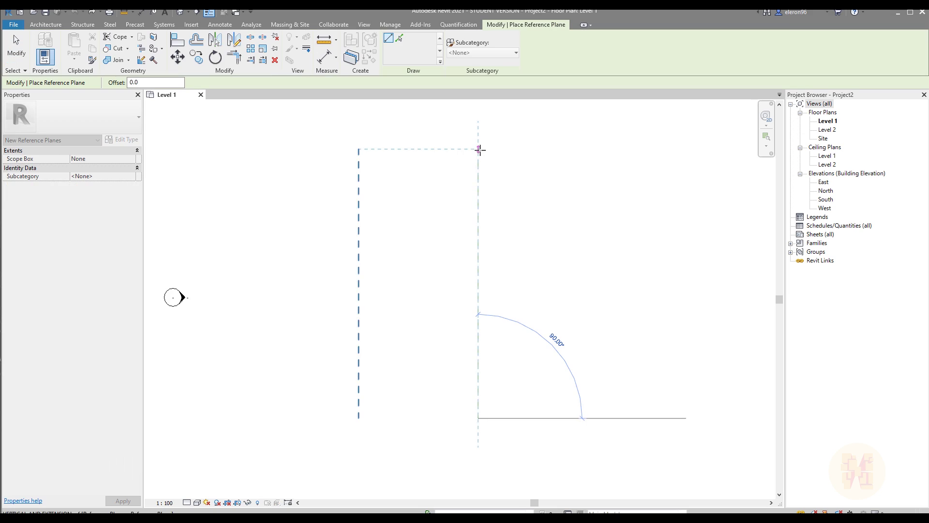
pyautogui.click(479, 149)
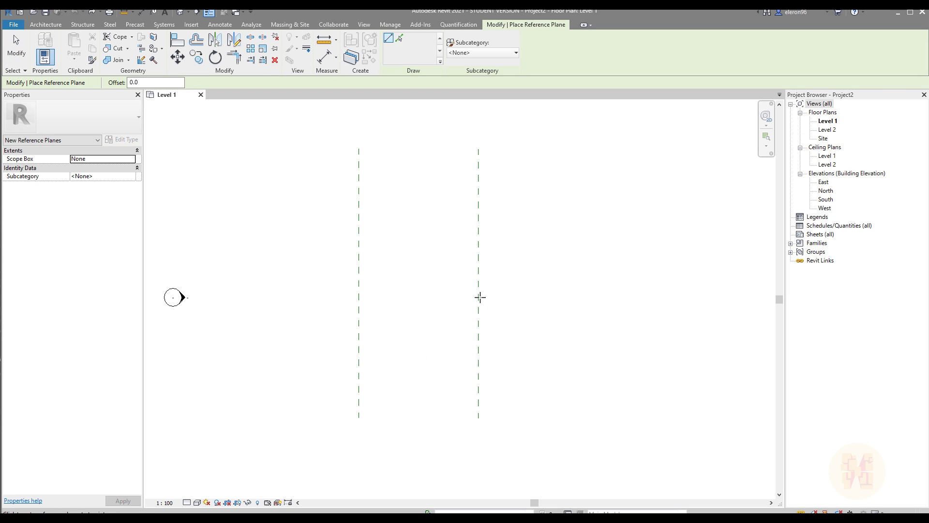
pyautogui.press('Escape')
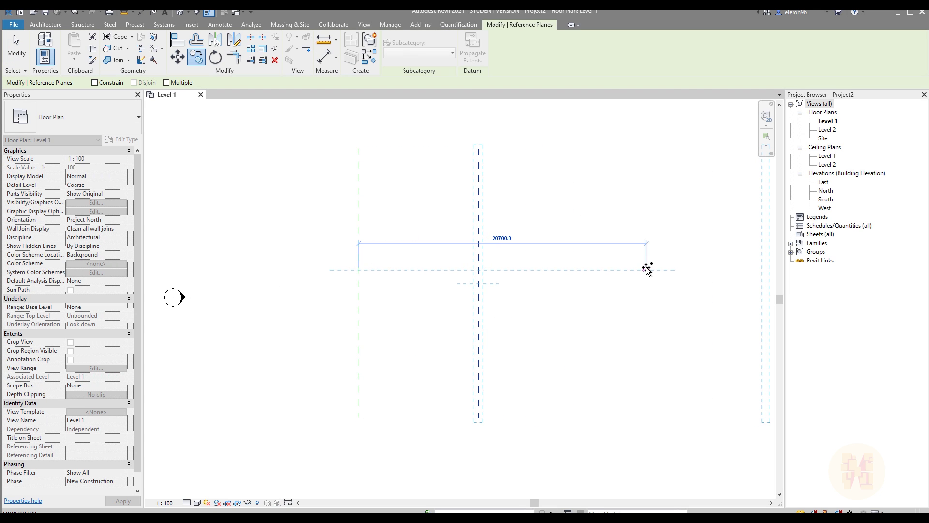
pyautogui.click(647, 269)
pyautogui.press('Escape')
pyautogui.moveTo(488, 311); pyautogui.dragTo(515, 285, button='middle')
# Set the leftmost reference plane as the work plane and open the East elevation for sketching.
pyautogui.click(46, 24)
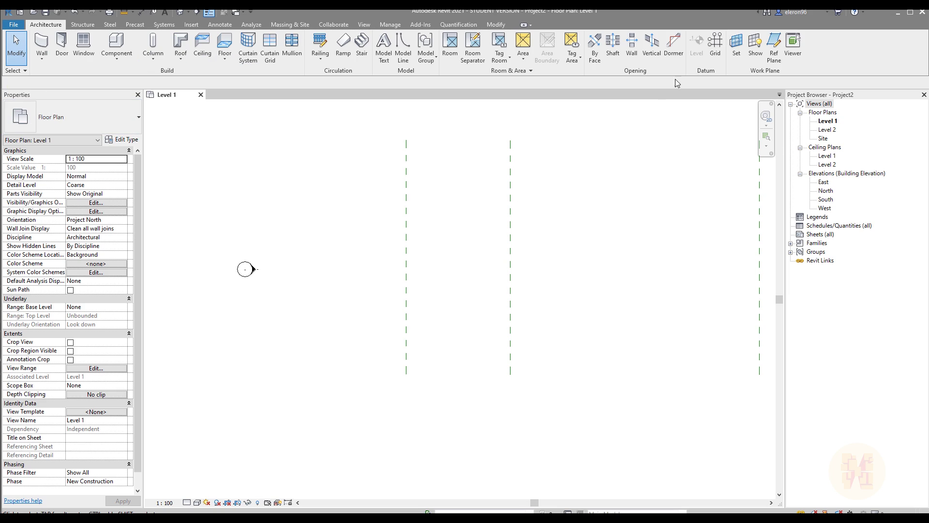
pyautogui.click(738, 52)
pyautogui.click(428, 322)
pyautogui.click(406, 358)
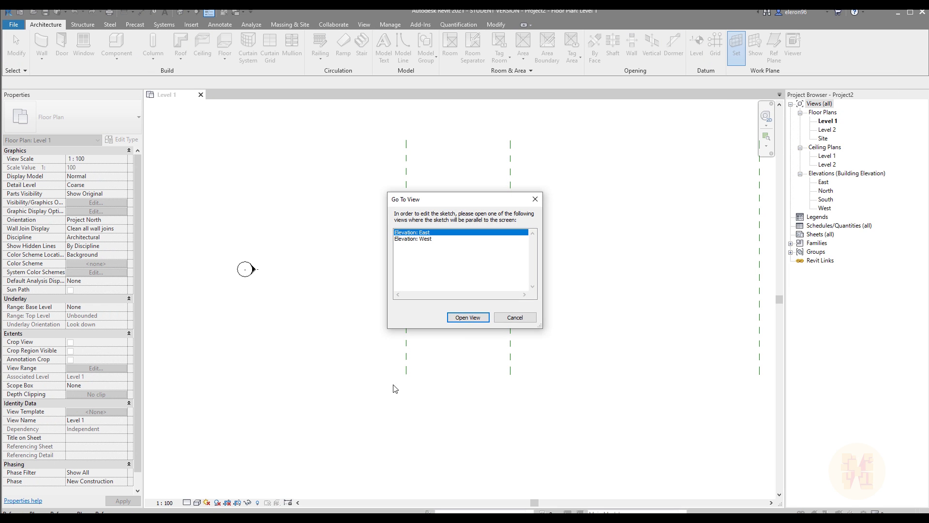
pyautogui.click(468, 317)
# Start an in-place model component in the Stairs category, accepting the default name.
pyautogui.click(116, 44)
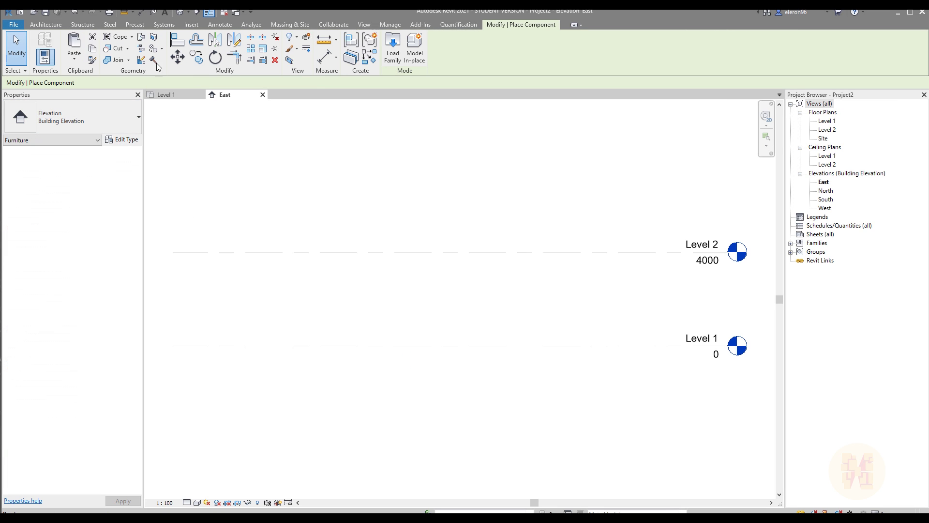
pyautogui.click(414, 48)
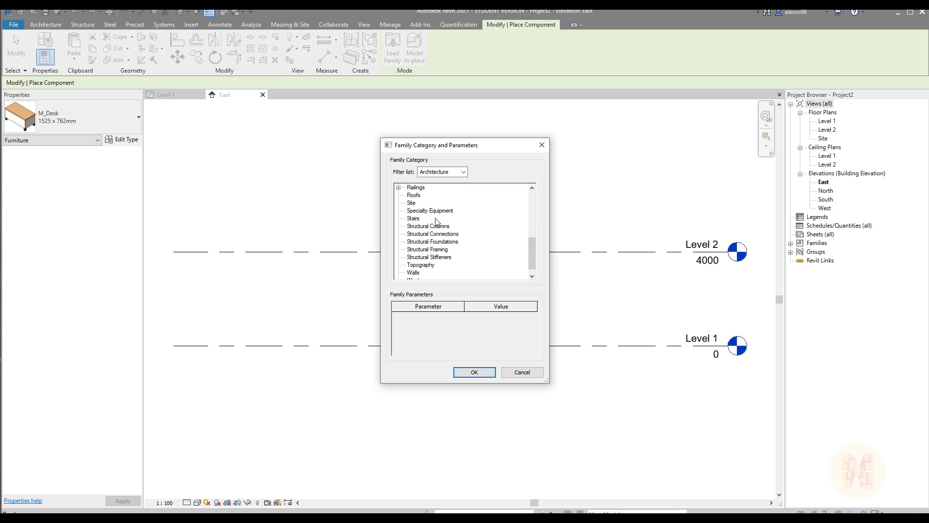
pyautogui.click(474, 372)
pyautogui.click(465, 285)
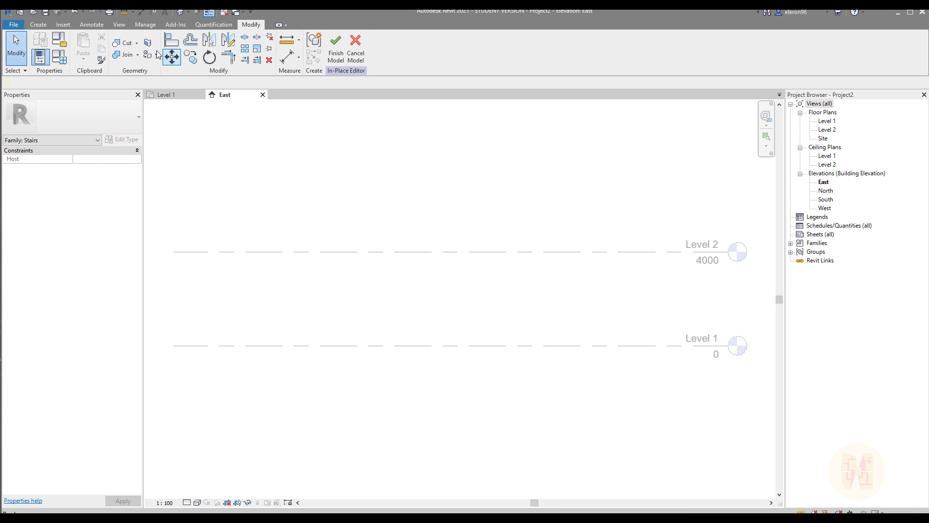
# Start a solid extrusion and sketch the first riser and tread rising from Level 1.
pyautogui.click(38, 25)
pyautogui.click(84, 46)
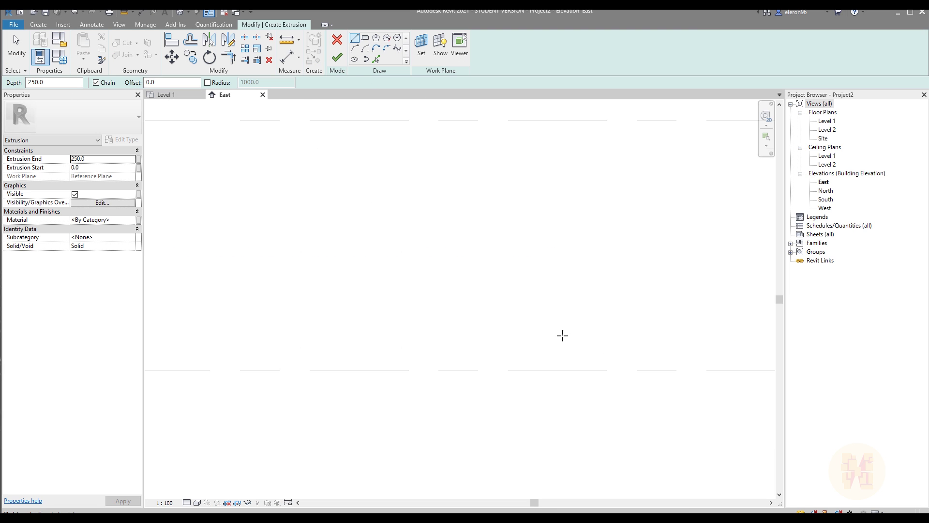
pyautogui.click(577, 370)
pyautogui.scroll(2, 577, 357)
pyautogui.click(540, 360)
pyautogui.press('Escape')
pyautogui.press('Escape')
# Copy the riser and tread end to end four times to form the lower flight of the stepped profile.
pyautogui.moveTo(594, 347); pyautogui.dragTo(554, 370)
pyautogui.press('c')
pyautogui.press('o')
pyautogui.press('c')
pyautogui.press('o')
pyautogui.click(577, 382)
pyautogui.click(540, 359)
pyautogui.click(502, 338)
pyautogui.click(465, 316)
pyautogui.click(429, 293)
pyautogui.scroll(-1, 432, 320)
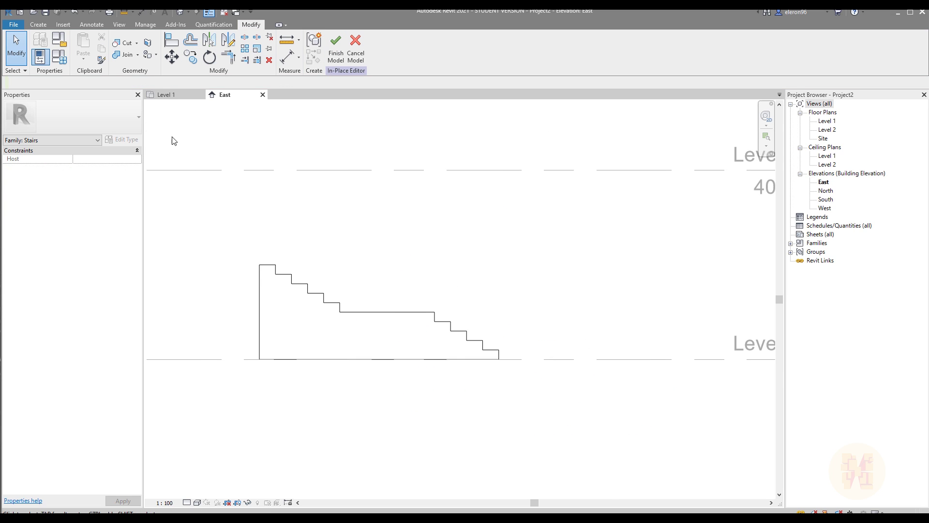
# In the Level 1 plan, stretch the stepped extrusion across to the second reference plane and finish the in-place model.
pyautogui.click(167, 94)
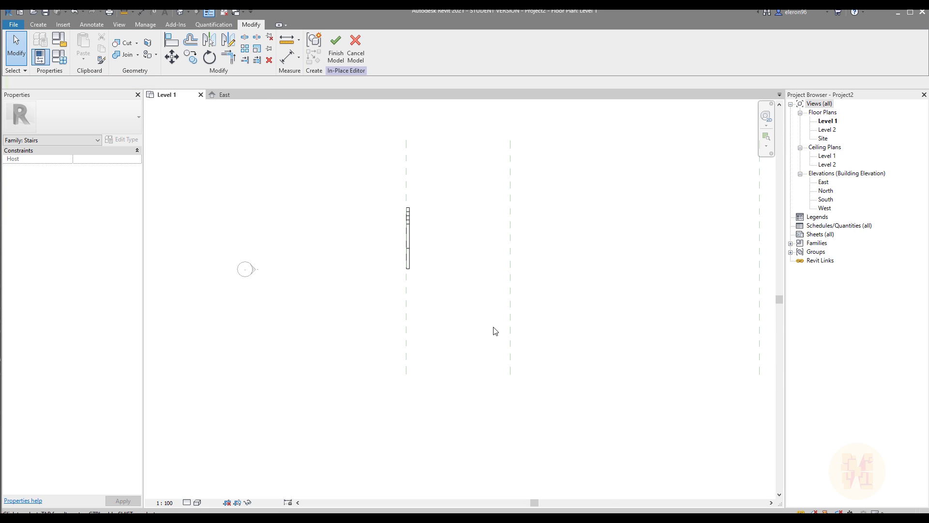
pyautogui.click(336, 49)
pyautogui.click(361, 290)
pyautogui.scroll(-2, 464, 307)
pyautogui.moveTo(392, 300); pyautogui.dragTo(565, 300)
pyautogui.click(629, 311)
# Sketch a double-height riser and double-width tread over the two lowest steps in the East elevation and trim them to a corner.
pyautogui.scroll(-2, 414, 240)
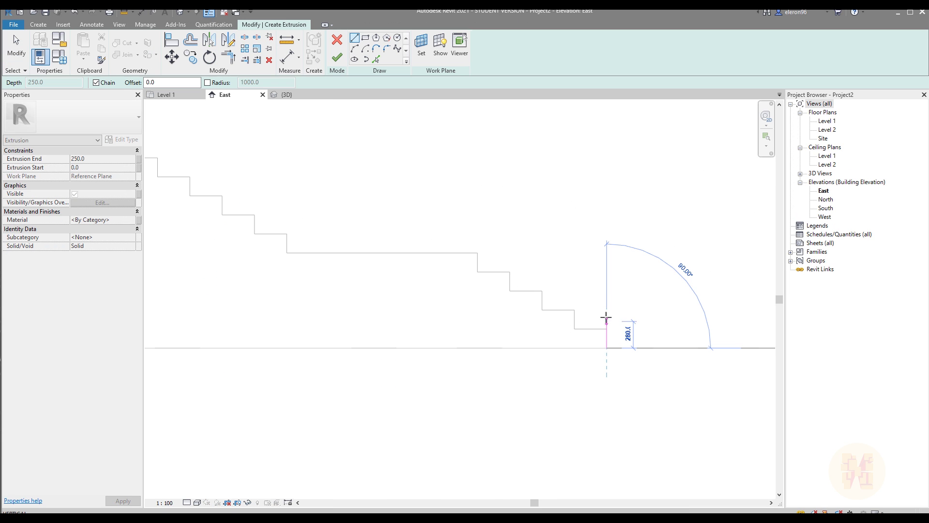
pyautogui.click(553, 310)
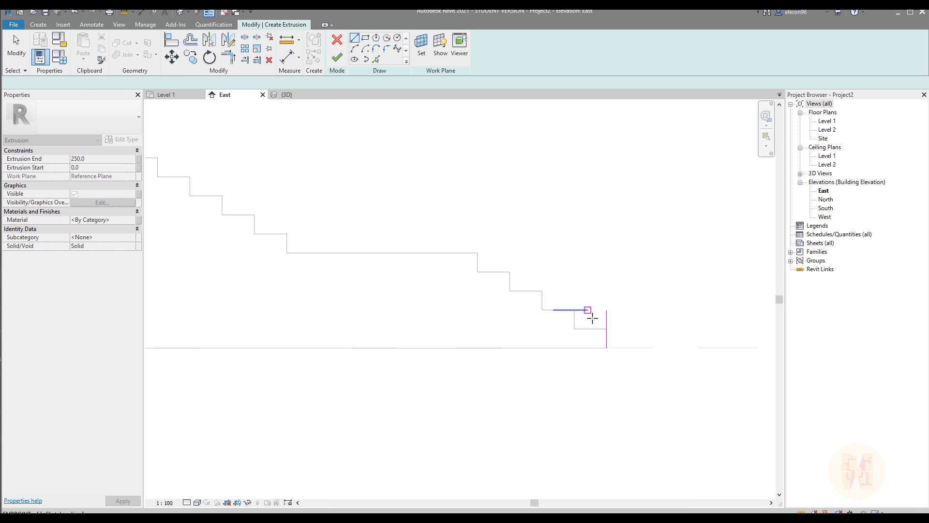
pyautogui.click(587, 310)
pyautogui.press('Escape')
pyautogui.press('Escape')
pyautogui.press('t')
pyautogui.press('r')
pyautogui.scroll(2, 554, 313)
pyautogui.press('Escape')
# Copy the large riser and tread pair upwards once so the large steps follow the lower flight.
pyautogui.moveTo(619, 318); pyautogui.dragTo(619, 317)
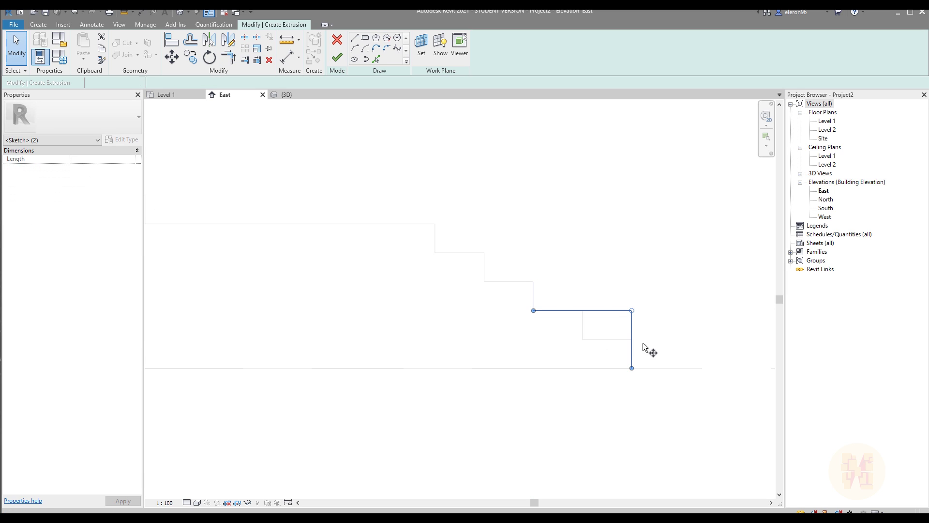
pyautogui.press('c')
pyautogui.press('o')
pyautogui.click(632, 368)
pyautogui.click(534, 310)
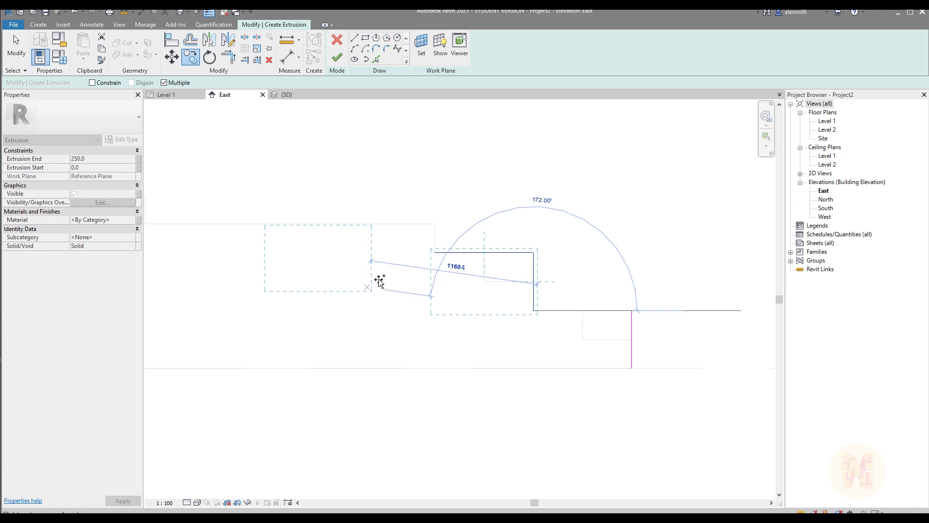
pyautogui.scroll(-2, 421, 272)
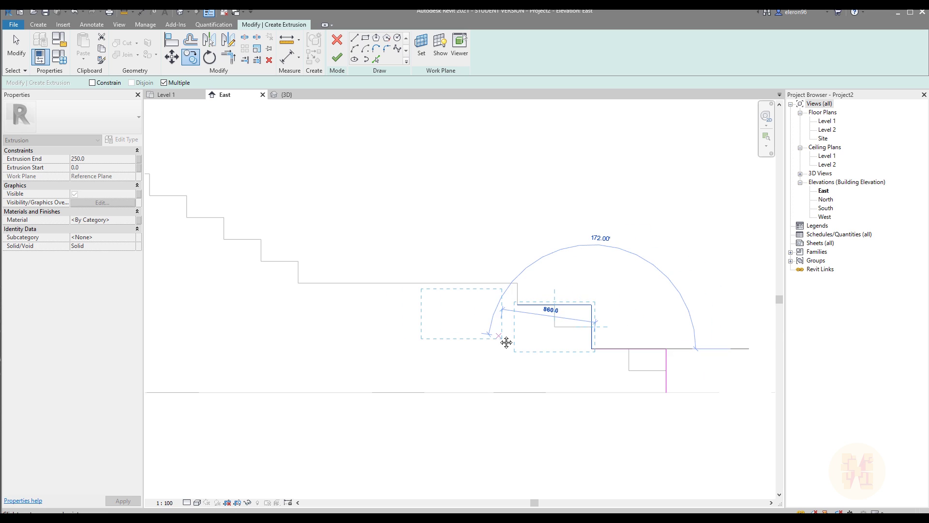
pyautogui.scroll(2, 646, 318)
pyautogui.press('Escape')
pyautogui.press('Escape')
# Complete the large-step profile with a single-height step at the bottom of the flight and finish the extrusion sketch.
pyautogui.moveTo(686, 257); pyautogui.dragTo(480, 405)
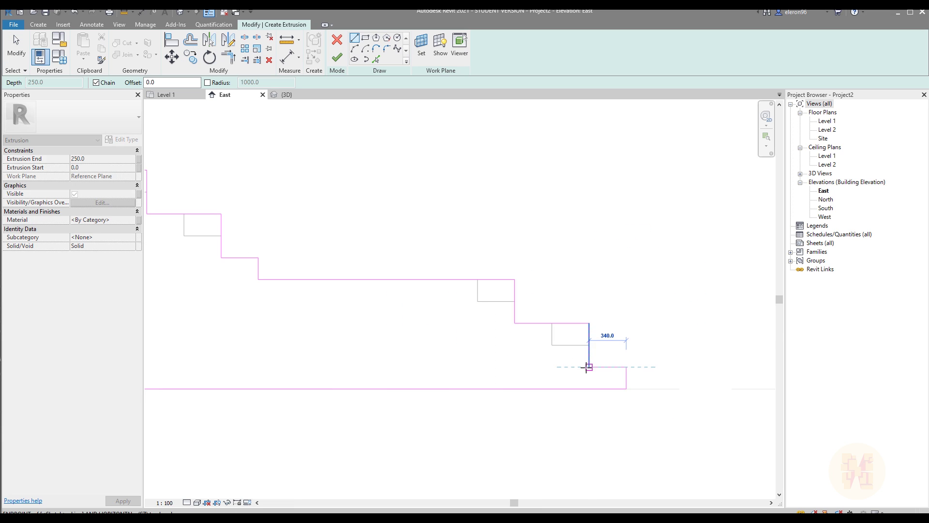
pyautogui.click(586, 367)
pyautogui.click(337, 57)
pyautogui.scroll(-1, 530, 284)
pyautogui.click(425, 198)
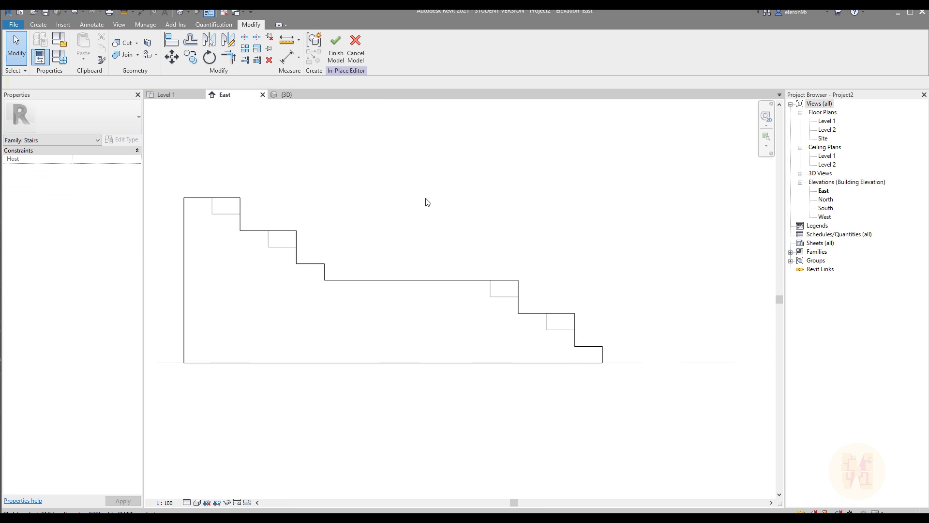
# Examine the new large-step extrusion beside the finished stairs in the 3D view.
pyautogui.click(288, 98)
pyautogui.scroll(-1, 398, 264)
pyautogui.moveTo(399, 264); pyautogui.dragTo(465, 257, button='middle')
pyautogui.scroll(-3, 388, 279)
pyautogui.scroll(-1, 388, 278)
pyautogui.moveTo(388, 278); pyautogui.dragTo(480, 285, button='middle')
pyautogui.scroll(2, 482, 287)
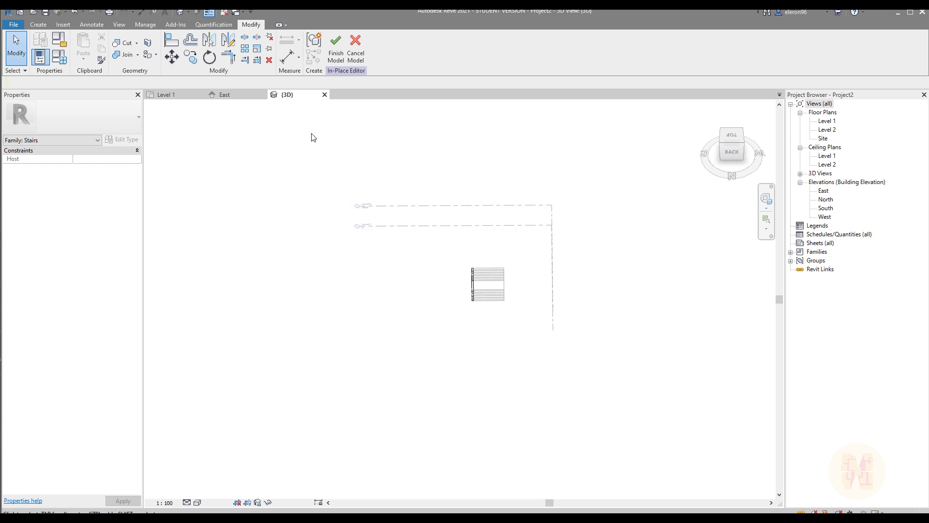
pyautogui.keyDown('shift'); pyautogui.moveTo(266, 122); pyautogui.dragTo(369, 230, button='middle'); pyautogui.keyUp('shift')
# In the Level 1 plan, stretch the large-step extrusion to span from the second to the third reference plane.
pyautogui.hotkey('ctrl', 'Tab')
pyautogui.scroll(2, 347, 297)
pyautogui.click(352, 297)
pyautogui.moveTo(357, 297); pyautogui.dragTo(527, 303)
pyautogui.click(580, 325)
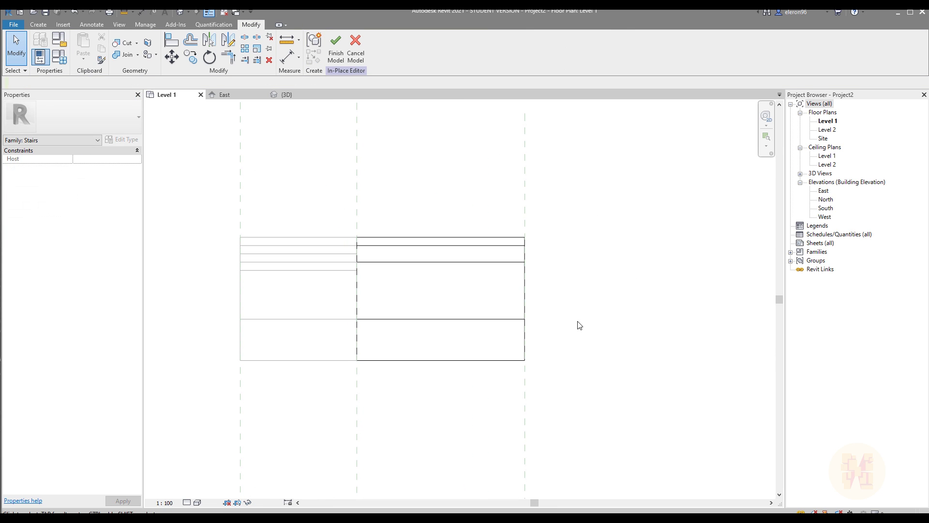
pyautogui.click(509, 293)
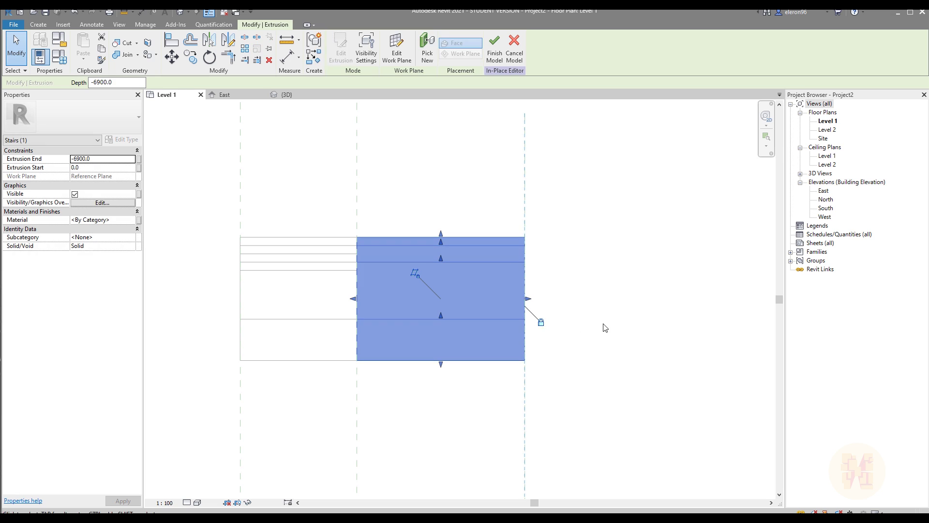
pyautogui.click(603, 323)
# Create a rectangular void extrusion about 1700 mm deep over the upper steps, starting from the third reference plane in the Site plan.
pyautogui.click(284, 94)
pyautogui.keyDown('shift'); pyautogui.moveTo(535, 289); pyautogui.dragTo(585, 294, button='middle'); pyautogui.keyUp('shift')
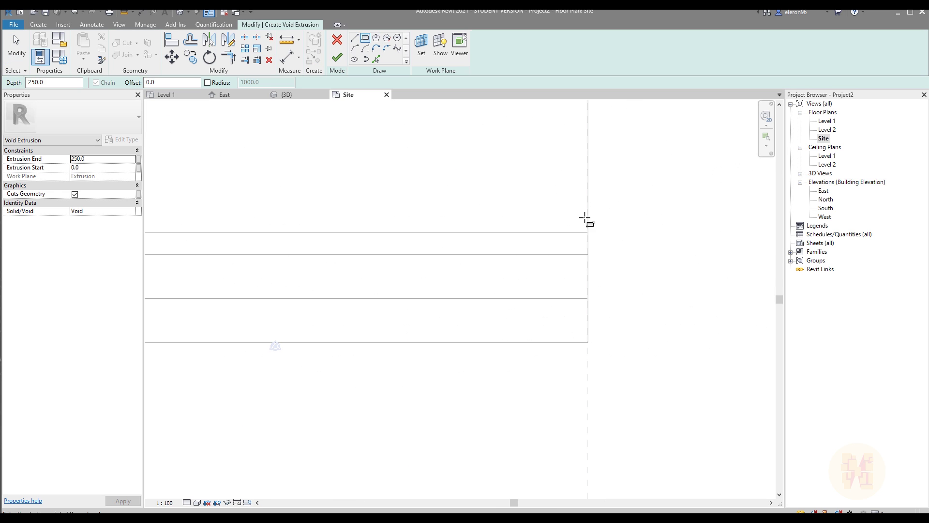
pyautogui.click(588, 232)
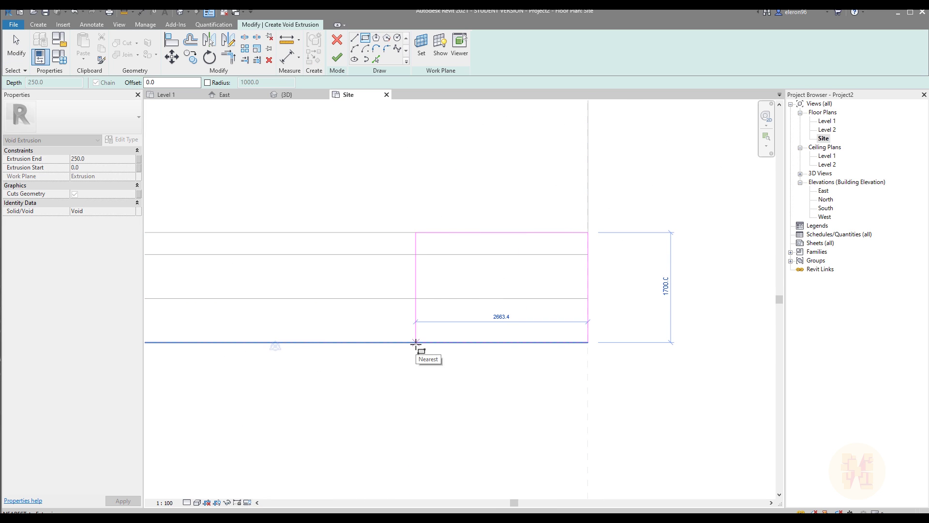
pyautogui.click(428, 343)
pyautogui.scroll(-2, 628, 278)
pyautogui.moveTo(628, 279); pyautogui.dragTo(629, 318, button='middle')
pyautogui.scroll(1, 624, 317)
pyautogui.moveTo(501, 323); pyautogui.dragTo(477, 324, button='middle')
pyautogui.click(337, 56)
pyautogui.click(630, 291)
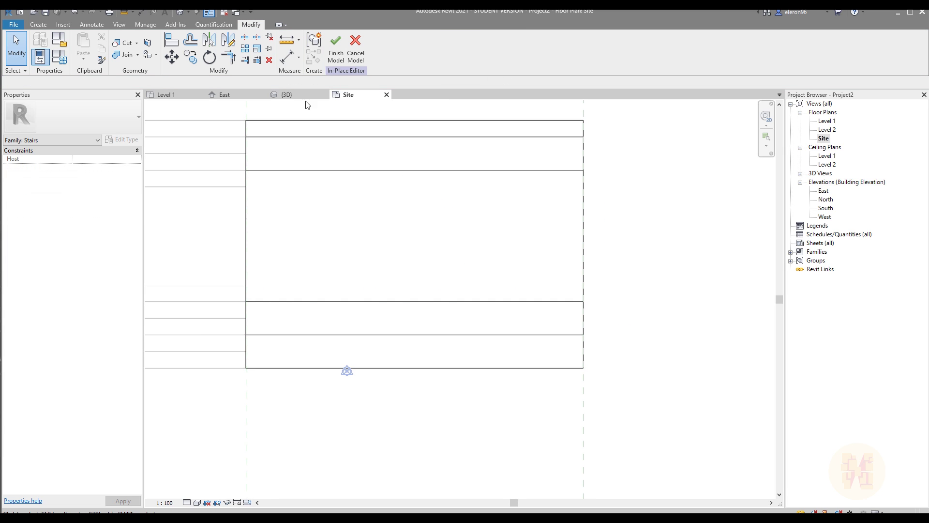
# Adjust the void's vertical extent in 3D so it cuts the end of the upper large steps down to the landing.
pyautogui.click(297, 95)
pyautogui.scroll(-2, 373, 201)
pyautogui.keyDown('shift'); pyautogui.moveTo(394, 230); pyautogui.dragTo(477, 235, button='middle'); pyautogui.keyUp('shift')
pyautogui.scroll(3, 353, 301)
pyautogui.click(421, 316)
pyautogui.moveTo(406, 300); pyautogui.dragTo(408, 219)
pyautogui.click(301, 214)
pyautogui.keyDown('shift'); pyautogui.moveTo(416, 246); pyautogui.dragTo(333, 267, button='middle'); pyautogui.keyUp('shift')
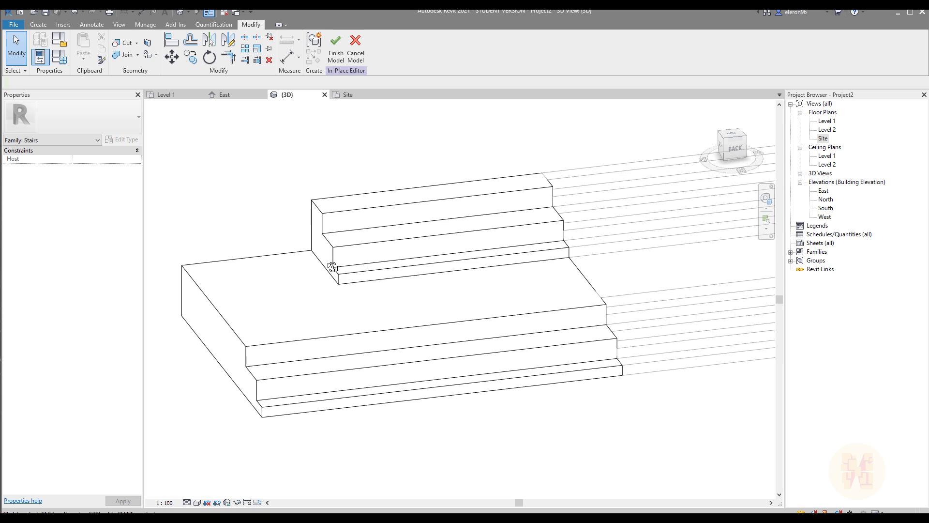
# Shift the void's side face further along the upper large steps in the 3D view.
pyautogui.click(318, 210)
pyautogui.moveTo(326, 238); pyautogui.dragTo(357, 236)
pyautogui.click(276, 186)
pyautogui.keyDown('shift'); pyautogui.moveTo(274, 190); pyautogui.dragTo(384, 205, button='middle'); pyautogui.keyUp('shift')
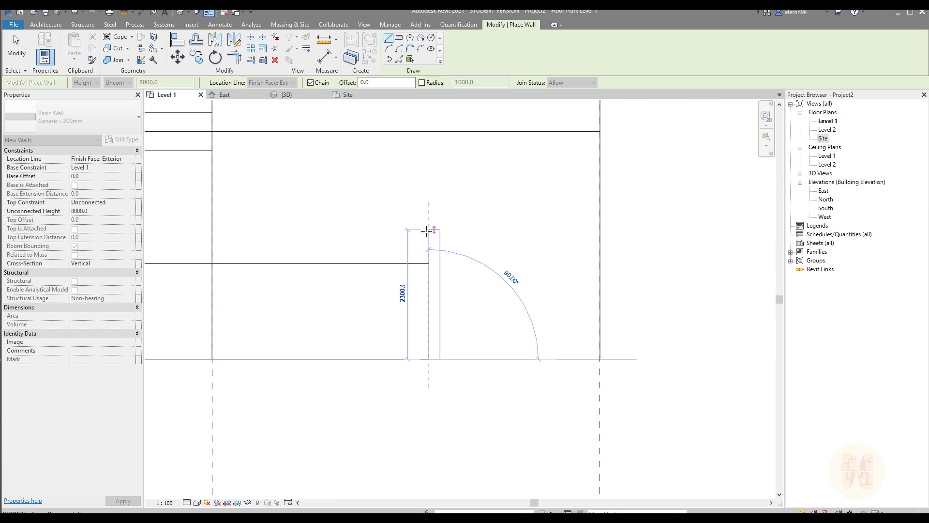
# Draw a closed rectangle of four Generic - 200mm walls in the cut-out corner of the stairs on Level 1.
pyautogui.click(426, 218)
pyautogui.click(600, 218)
pyautogui.click(600, 359)
pyautogui.click(428, 359)
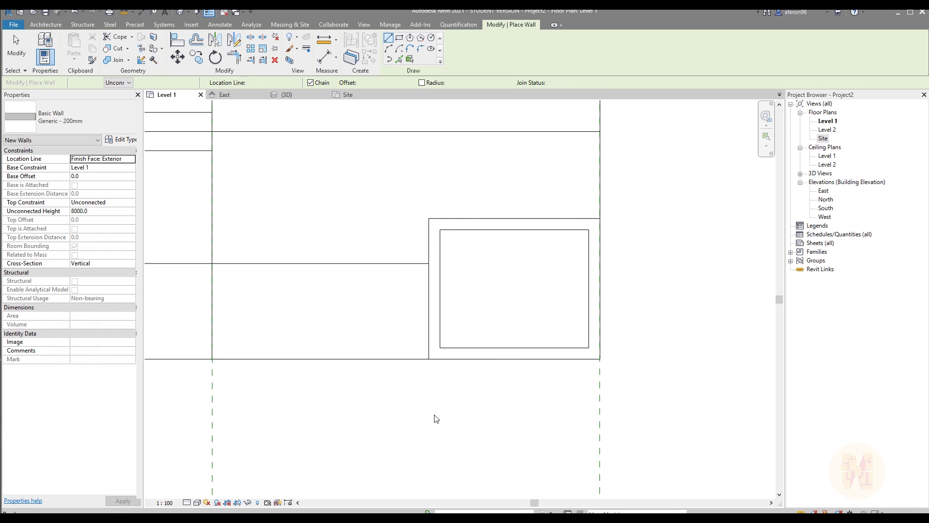
pyautogui.press('Escape')
pyautogui.press('Escape')
# Select the four corner walls in the 3D view and set their unconnected height to 2000 mm.
pyautogui.click(238, 96)
pyautogui.click(349, 96)
pyautogui.click(291, 96)
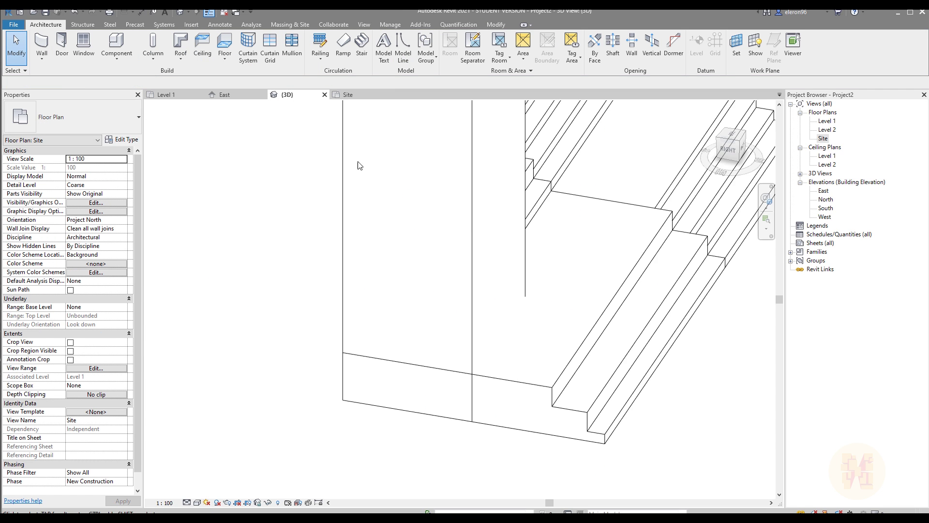
pyautogui.scroll(-3, 361, 167)
pyautogui.keyDown('shift'); pyautogui.moveTo(477, 232); pyautogui.dragTo(427, 245, button='middle'); pyautogui.keyUp('shift')
pyautogui.click(364, 136)
pyautogui.scroll(4, 362, 248)
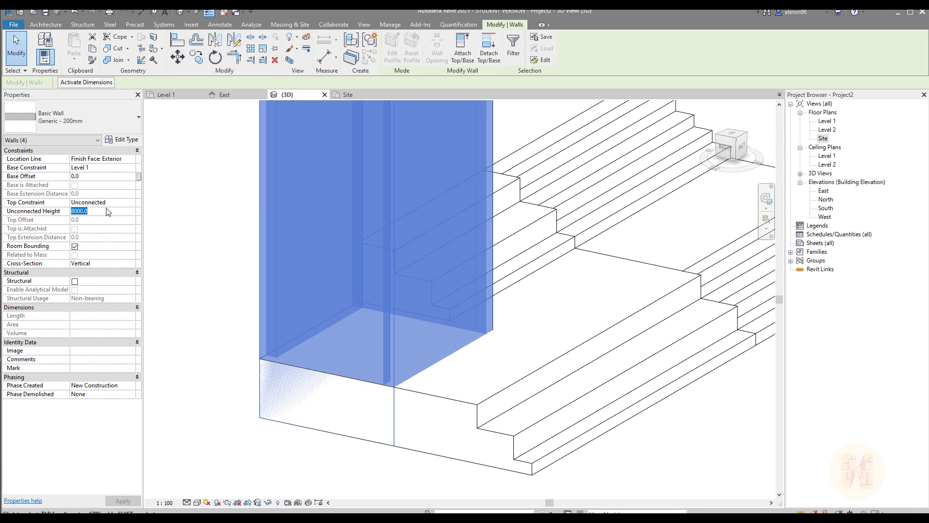
pyautogui.keyDown('shift'); pyautogui.moveTo(246, 272); pyautogui.dragTo(301, 240, button='middle'); pyautogui.keyUp('shift')
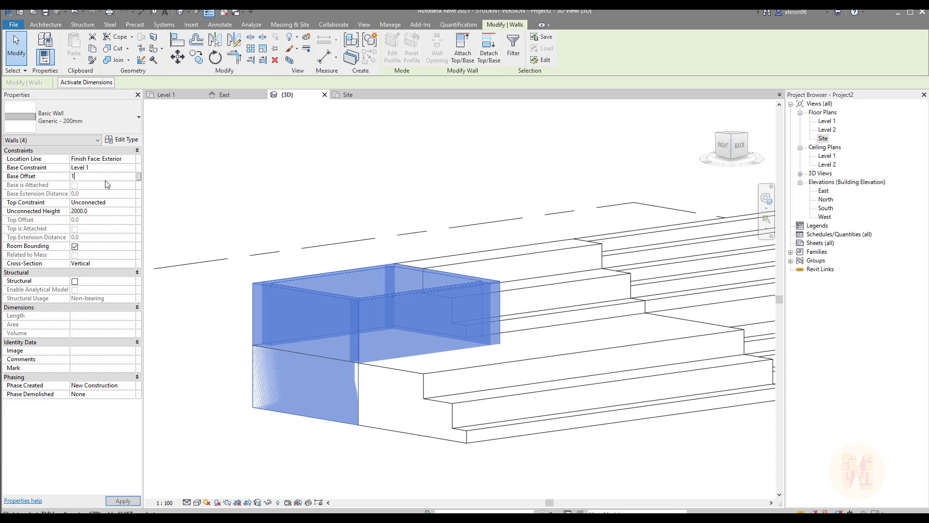
# Set the four walls' base offset to 1000 mm and their unconnected height to 1000 mm.
pyautogui.press('Return')
pyautogui.keyDown('shift'); pyautogui.moveTo(245, 253); pyautogui.dragTo(288, 267, button='middle'); pyautogui.keyUp('shift')
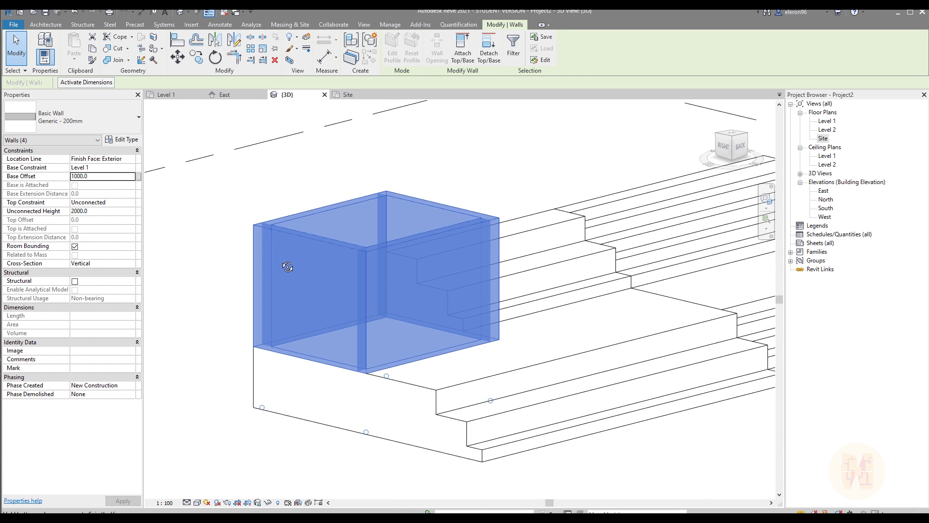
pyautogui.click(103, 211)
pyautogui.write('1000')
pyautogui.press('Return')
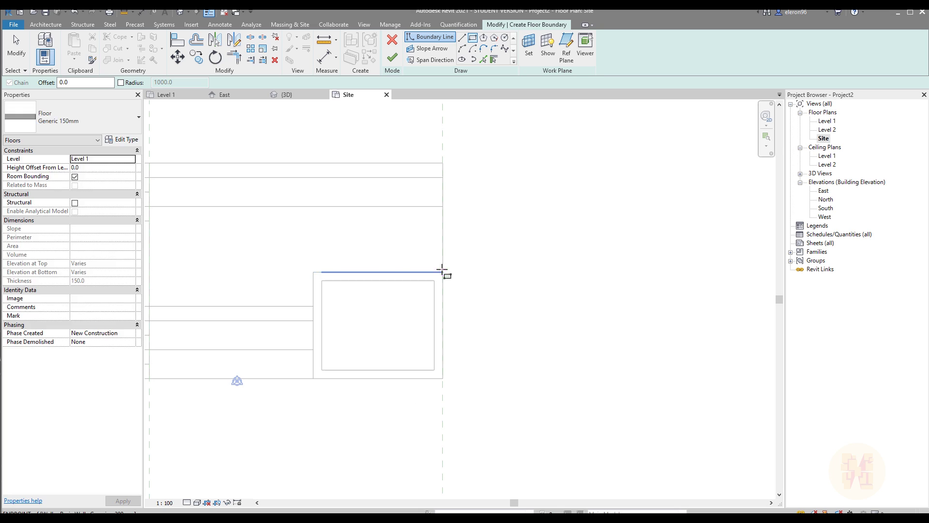
# Draw a rectangular Generic 150mm floor in the Site plan, running outwards from the stair edge at the wall box's corner.
pyautogui.click(442, 270)
pyautogui.moveTo(513, 257); pyautogui.dragTo(351, 269, button='middle')
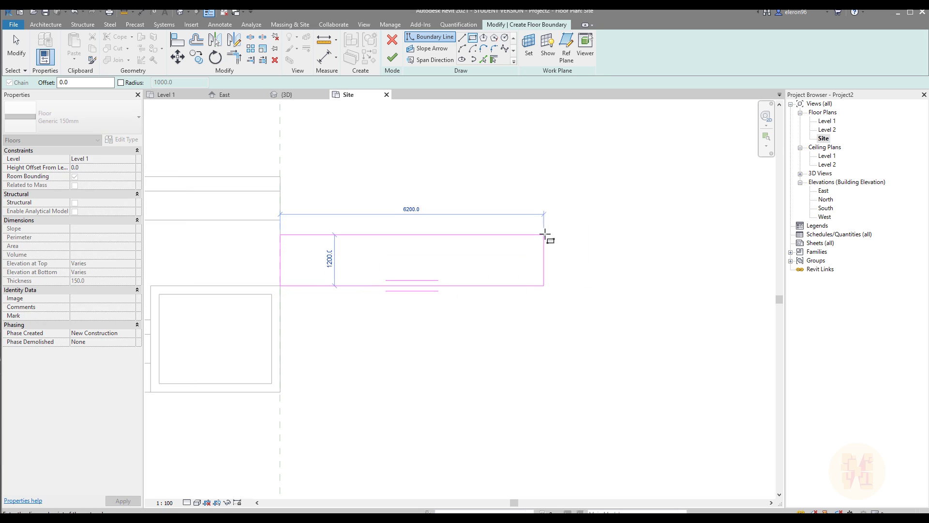
pyautogui.click(569, 216)
pyautogui.moveTo(488, 189); pyautogui.dragTo(520, 206, button='middle')
pyautogui.press('Escape')
pyautogui.press('Escape')
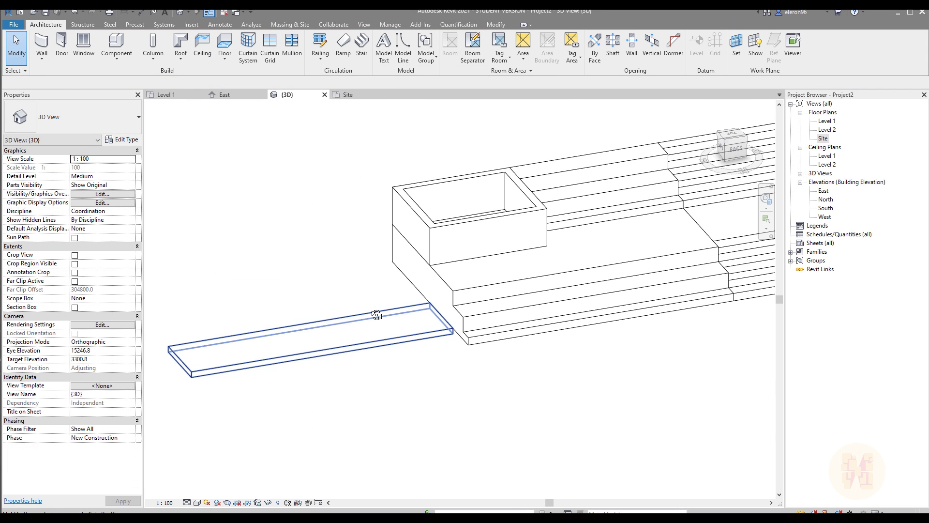
# Modify the sub-elements of the floor outside the stairs, raising its two stair-side corner points level with the wall box's base.
pyautogui.click(398, 310)
pyautogui.scroll(3, 398, 311)
pyautogui.click(431, 48)
pyautogui.moveTo(464, 207); pyautogui.dragTo(476, 224)
pyautogui.click(480, 221)
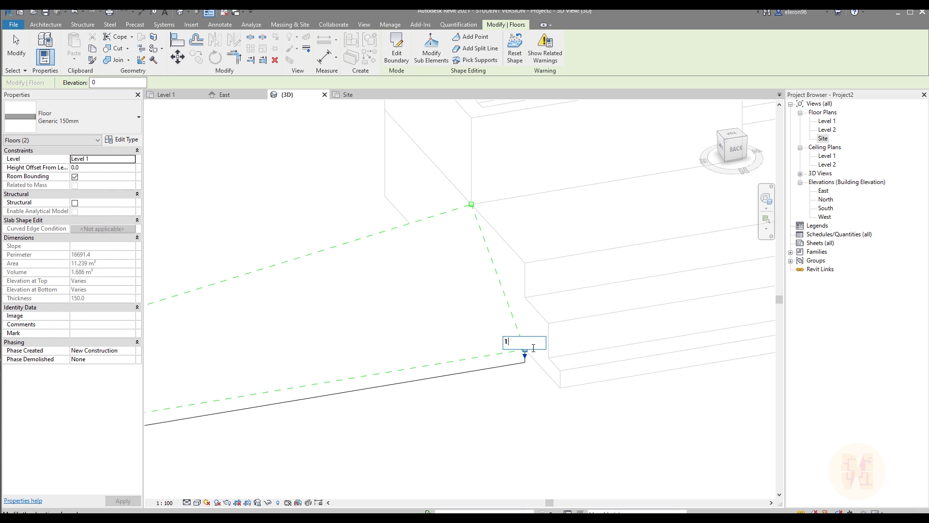
pyautogui.click(496, 363)
pyautogui.scroll(-2, 430, 261)
pyautogui.press('Escape')
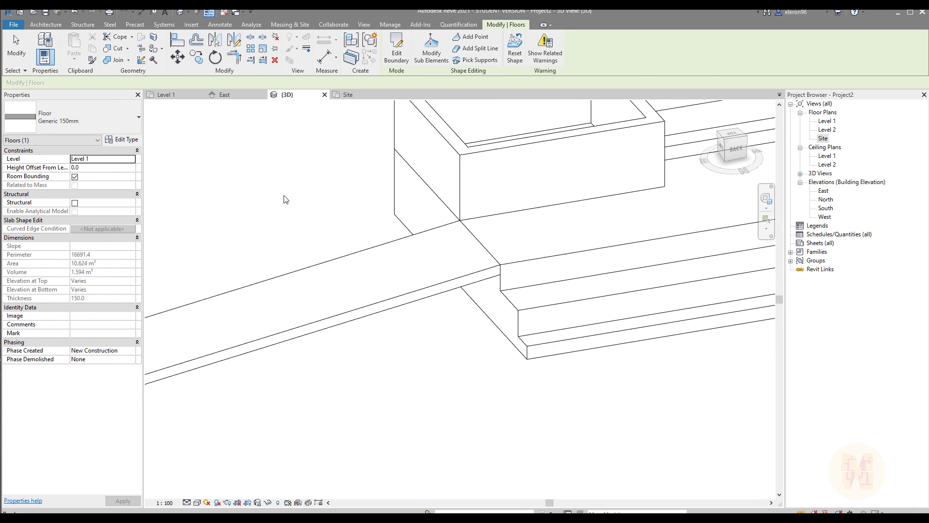
# Raise the far edge of the sloped ramp floor to an elevation of 500 mm by modifying its sub-elements.
pyautogui.scroll(-2, 342, 239)
pyautogui.keyDown('shift'); pyautogui.moveTo(342, 248); pyautogui.dragTo(384, 233, button='middle'); pyautogui.keyUp('shift')
pyautogui.click(380, 265)
pyautogui.click(431, 48)
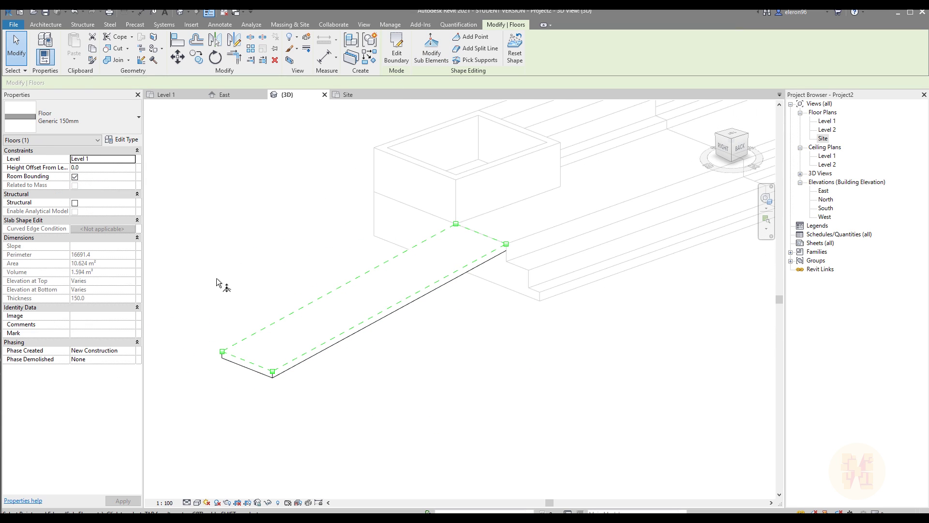
pyautogui.moveTo(183, 304); pyautogui.dragTo(303, 416)
pyautogui.scroll(2, 272, 371)
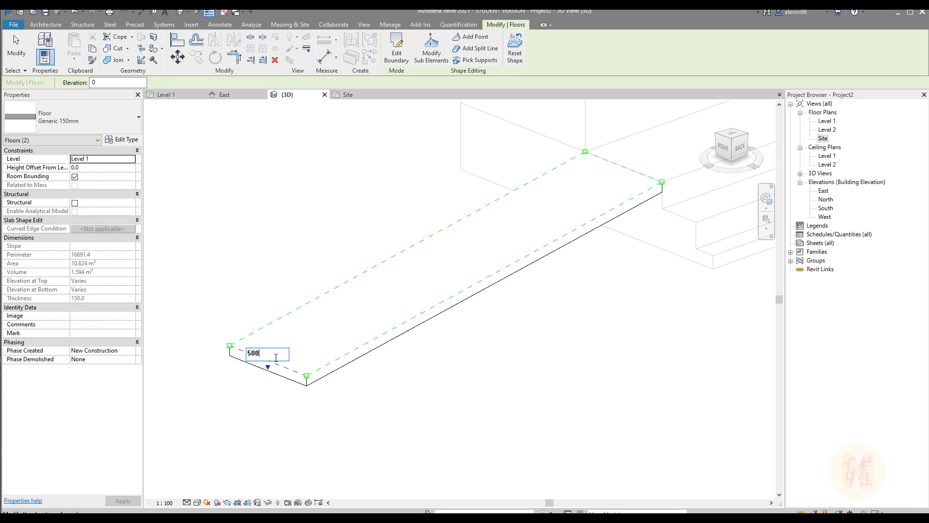
pyautogui.press('Return')
pyautogui.press('Escape')
pyautogui.press('Escape')
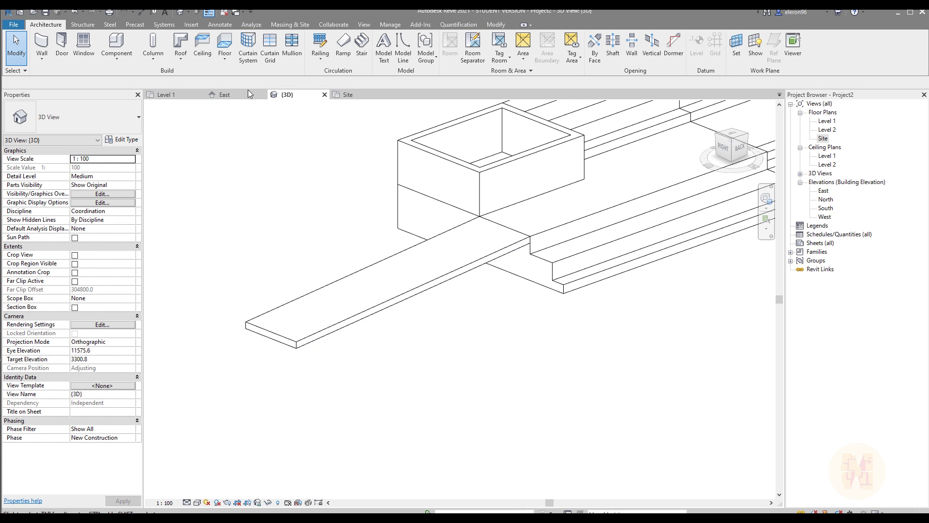
# Draw a second rectangular Generic 150mm floor in the Site plan alongside the ramp, about 6800 by 1020 mm.
pyautogui.click(353, 95)
pyautogui.click(224, 45)
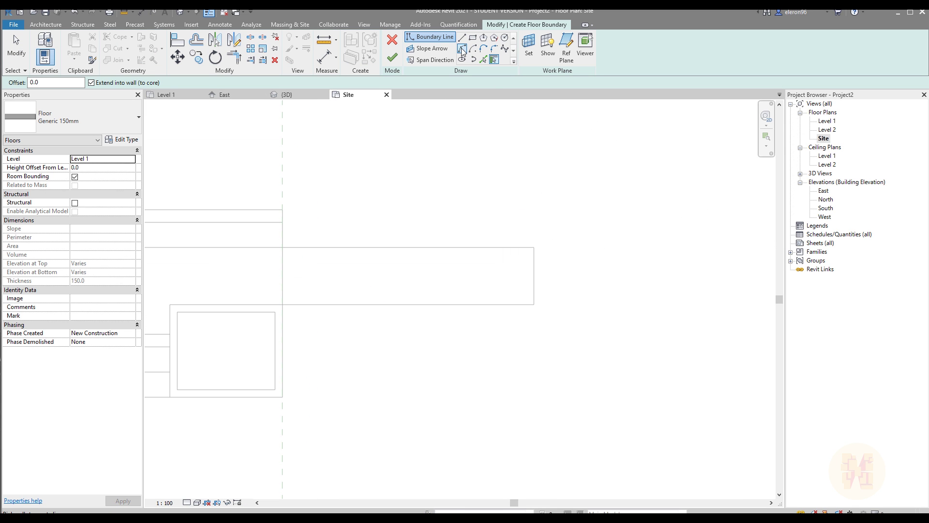
pyautogui.click(283, 209)
pyautogui.click(534, 248)
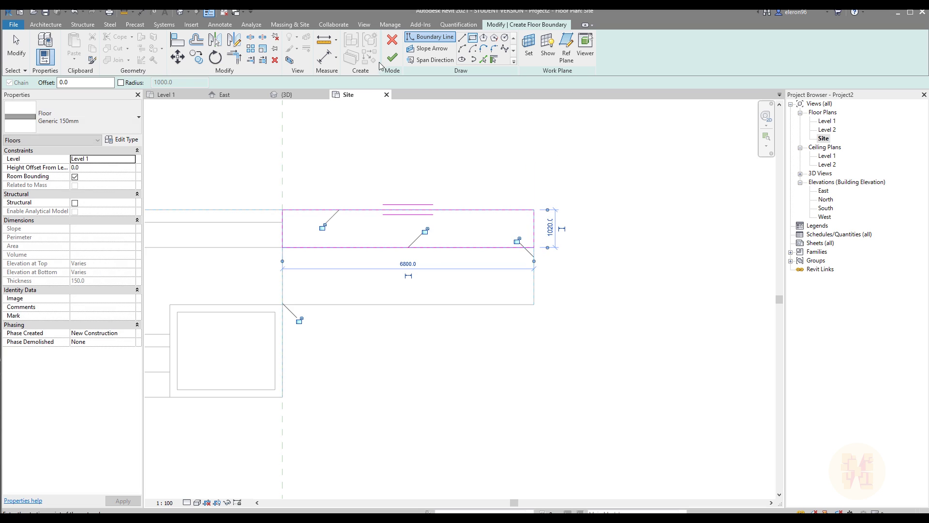
pyautogui.click(392, 57)
# Give the second floor a 150 mm height offset from Level 1 and raise its far edge's elevation to 500 mm.
pyautogui.click(291, 95)
pyautogui.scroll(-1, 480, 216)
pyautogui.click(349, 358)
pyautogui.scroll(3, 286, 342)
pyautogui.keyDown('shift'); pyautogui.moveTo(346, 357); pyautogui.dragTo(426, 382, button='middle'); pyautogui.keyUp('shift')
pyautogui.click(431, 50)
pyautogui.click(421, 379)
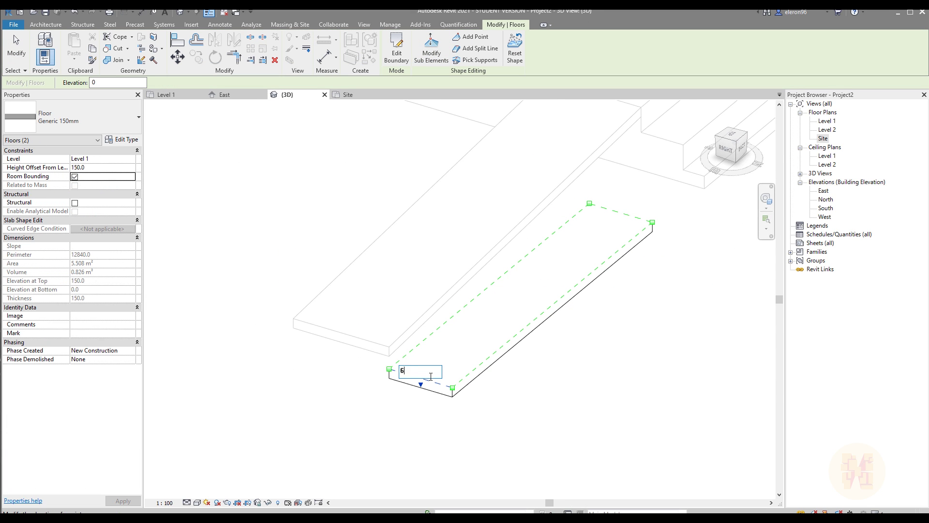
# Correct the second ramp floor's far edge elevation so that it lines up with the first ramp's lower end.
pyautogui.keyDown('shift'); pyautogui.moveTo(550, 278); pyautogui.dragTo(354, 274, button='middle'); pyautogui.keyUp('shift')
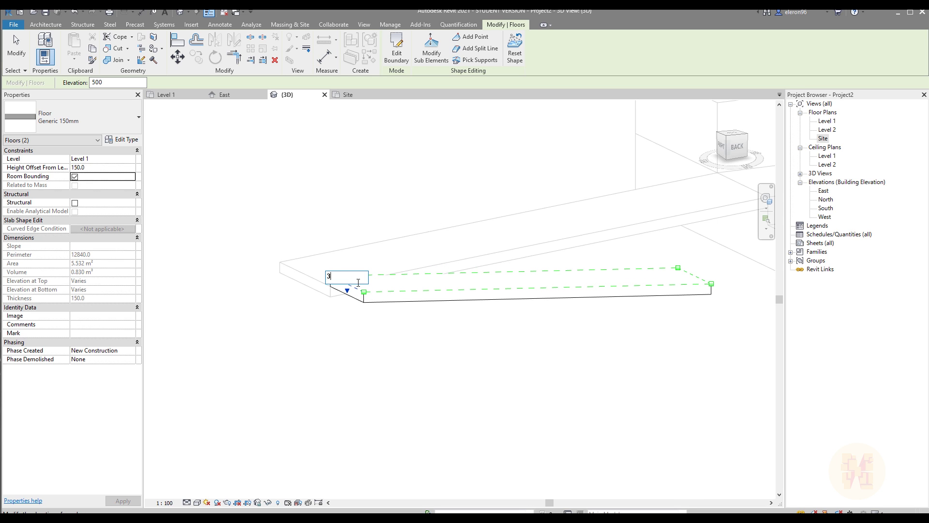
pyautogui.keyDown('shift'); pyautogui.moveTo(605, 350); pyautogui.dragTo(387, 324, button='middle'); pyautogui.keyUp('shift')
pyautogui.keyDown('shift'); pyautogui.moveTo(387, 324); pyautogui.dragTo(397, 366, button='middle'); pyautogui.keyUp('shift')
pyautogui.keyDown('shift'); pyautogui.moveTo(499, 308); pyautogui.dragTo(498, 239, button='middle'); pyautogui.keyUp('shift')
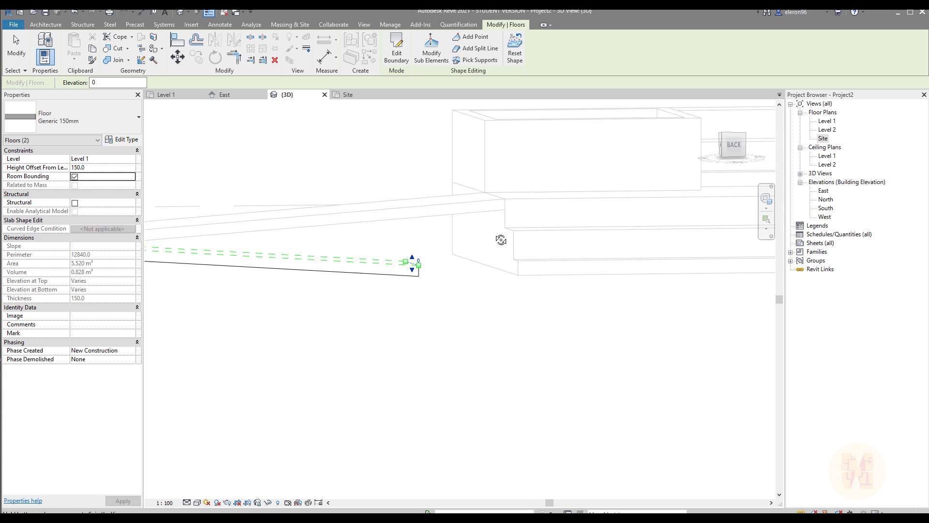
pyautogui.press('Escape')
pyautogui.press('Escape')
pyautogui.scroll(-2, 451, 281)
pyautogui.keyDown('shift'); pyautogui.moveTo(450, 284); pyautogui.dragTo(576, 338, button='middle'); pyautogui.keyUp('shift')
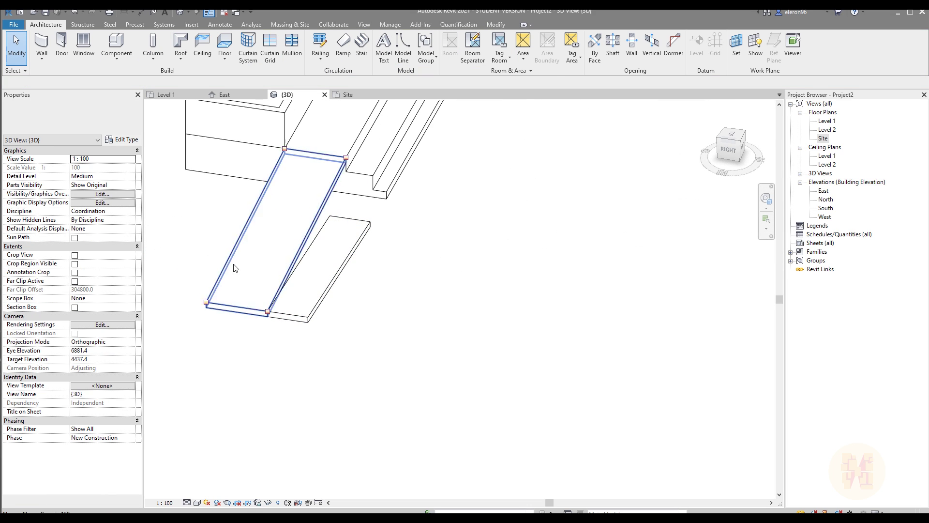
# Draw a rectangular Generic 150mm landing floor in the Site plan across the far ends of both ramps.
pyautogui.click(350, 95)
pyautogui.moveTo(466, 166); pyautogui.dragTo(283, 160, button='middle')
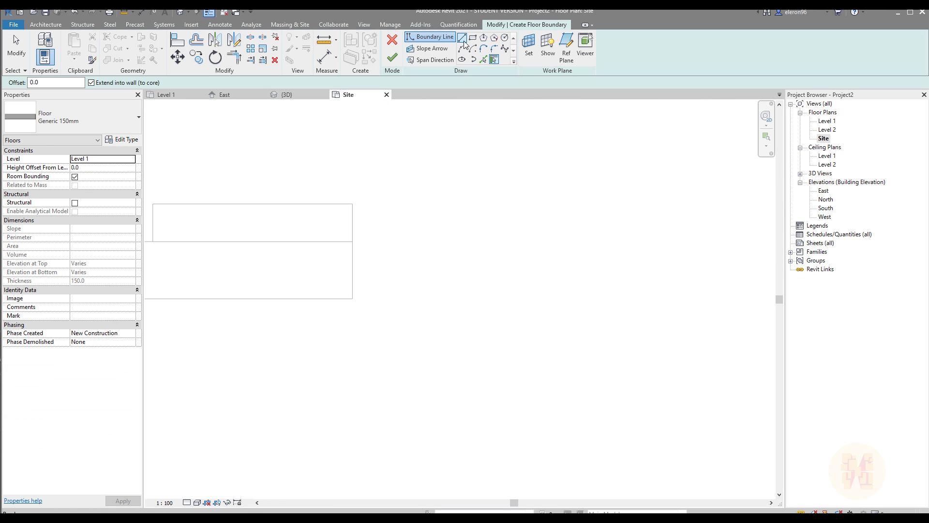
pyautogui.click(473, 37)
pyautogui.click(352, 203)
pyautogui.scroll(-1, 403, 395)
pyautogui.moveTo(404, 396); pyautogui.dragTo(559, 348, button='middle')
pyautogui.click(574, 343)
pyautogui.press('Escape')
pyautogui.click(392, 58)
# Adjust the landing floor's height offset from Level 1 so that it sits flush with the far ends of the ramps.
pyautogui.click(113, 169)
pyautogui.click(488, 174)
pyautogui.click(281, 96)
pyautogui.keyDown('shift'); pyautogui.moveTo(295, 283); pyautogui.dragTo(288, 249, button='middle'); pyautogui.keyUp('shift')
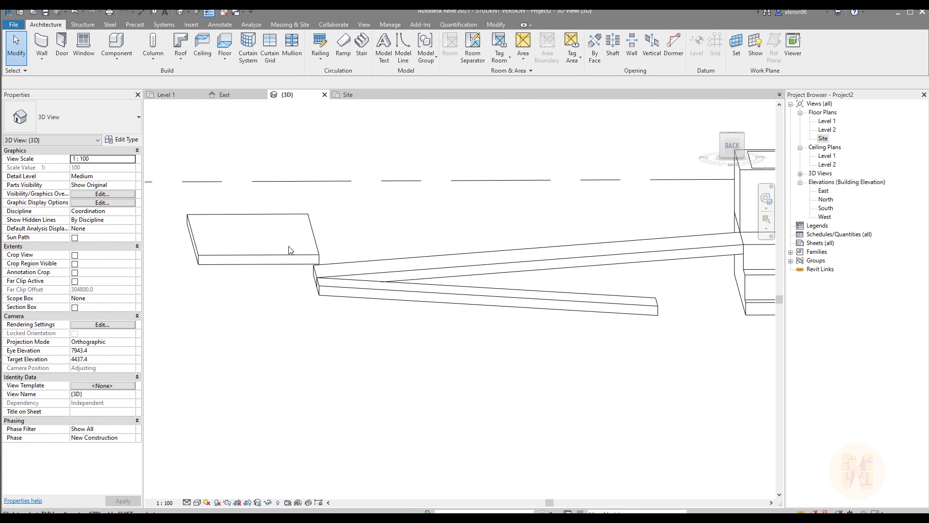
pyautogui.click(291, 252)
pyautogui.click(111, 168)
pyautogui.press('Return')
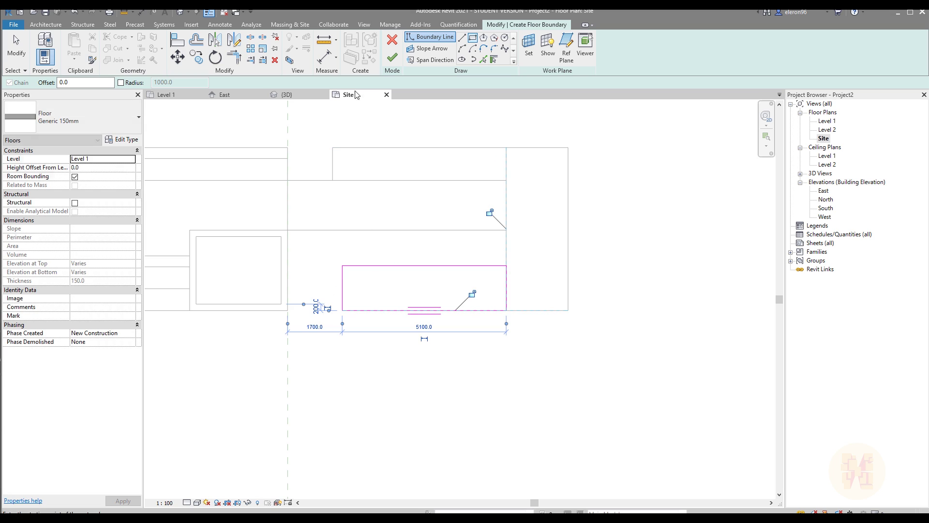
# Finish the third ramp floor of about 5100 by 1400 mm and sketch a 1700 by 1400 mm floor between it and the wall box.
pyautogui.click(392, 57)
pyautogui.click(46, 25)
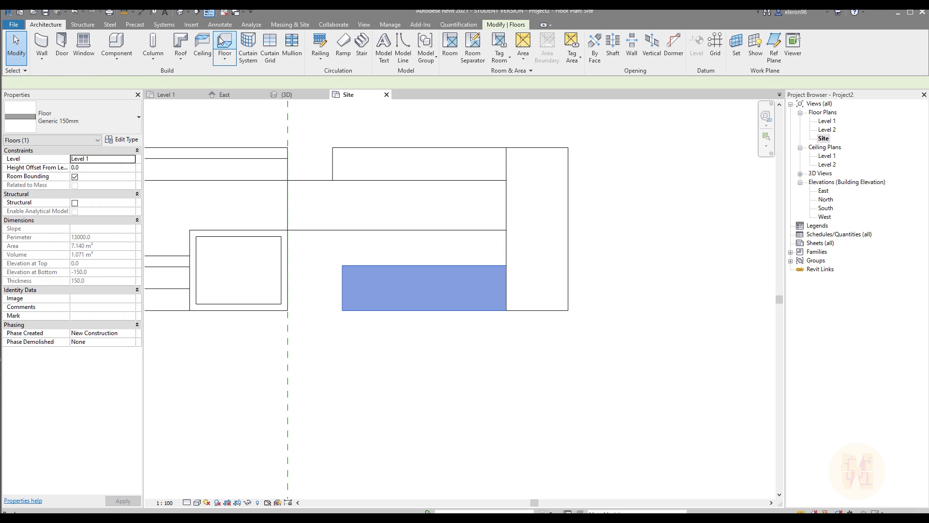
pyautogui.click(226, 42)
pyautogui.click(473, 38)
pyautogui.click(342, 265)
pyautogui.click(278, 312)
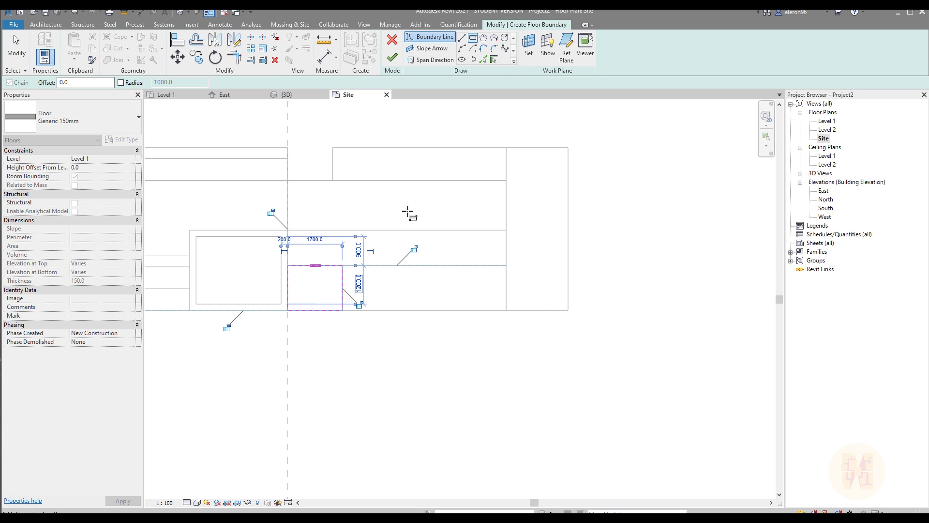
# Set the height offset of the small floor beside the wall box to 1000 mm.
pyautogui.click(287, 94)
pyautogui.keyDown('shift'); pyautogui.moveTo(441, 291); pyautogui.dragTo(489, 289, button='middle'); pyautogui.keyUp('shift')
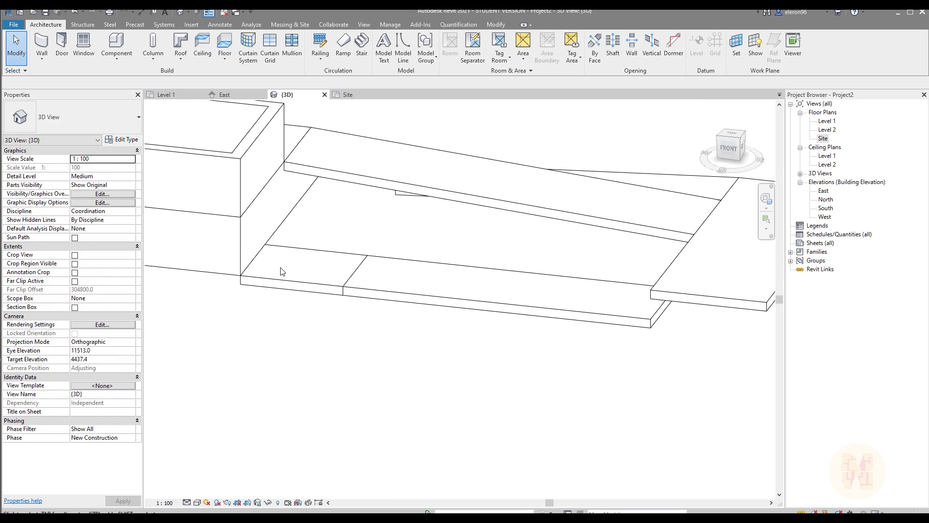
pyautogui.click(282, 273)
pyautogui.click(91, 169)
pyautogui.write('1000')
pyautogui.press('Return')
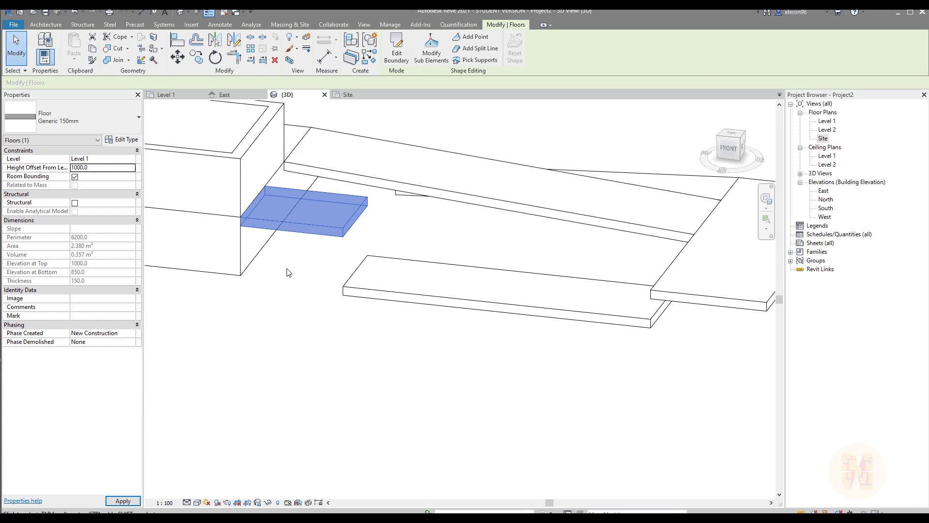
pyautogui.press('Escape')
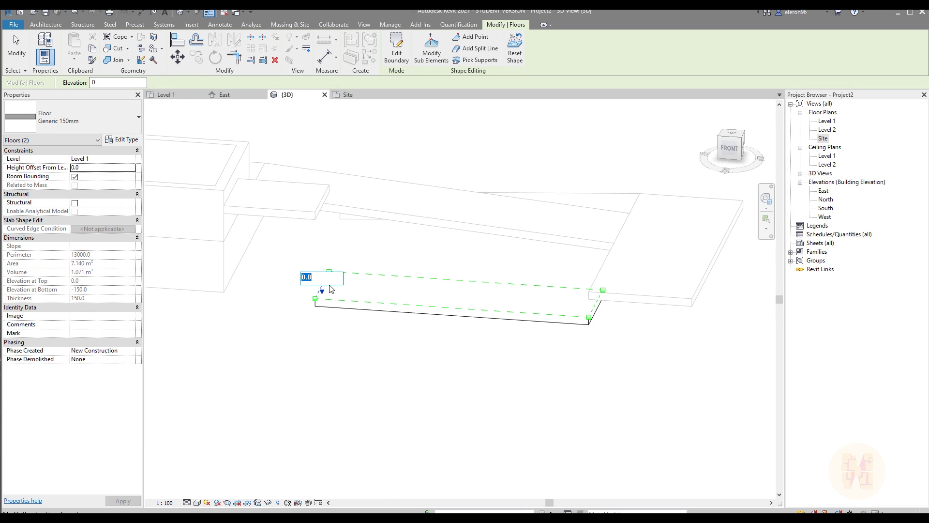
# Raise the end edges of the third ramp floor to meet the small platform and the landing.
pyautogui.write('1700')
pyautogui.press('Return')
pyautogui.click(602, 301)
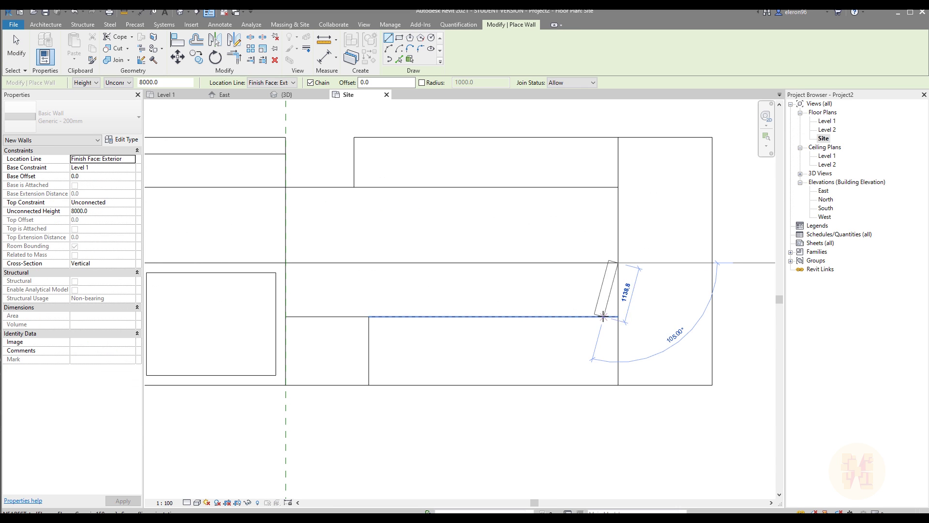
# Enclose the strip between the two long ramps with Generic - 200mm walls in the Site plan, and lower them level with the wall box's top.
pyautogui.click(286, 317)
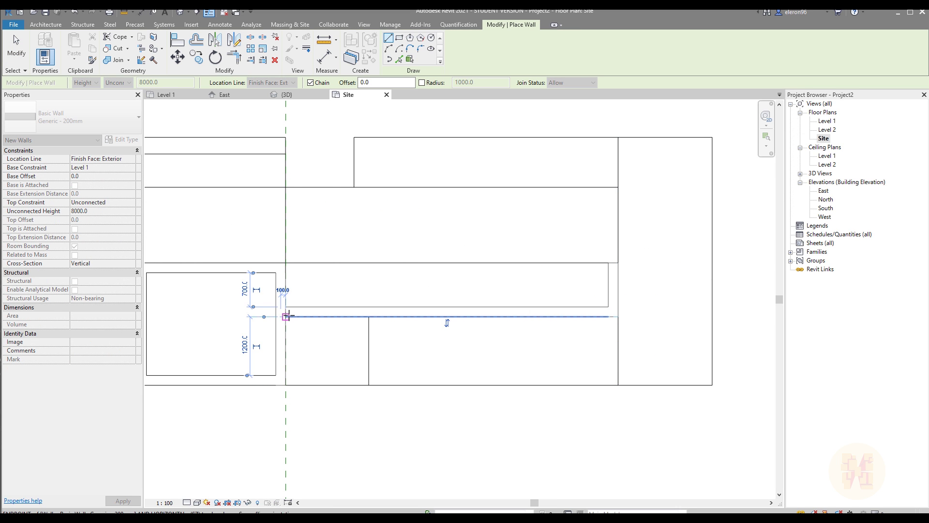
pyautogui.press('Escape')
pyautogui.click(286, 316)
pyautogui.click(286, 263)
pyautogui.click(618, 263)
pyautogui.press('Escape')
pyautogui.press('Escape')
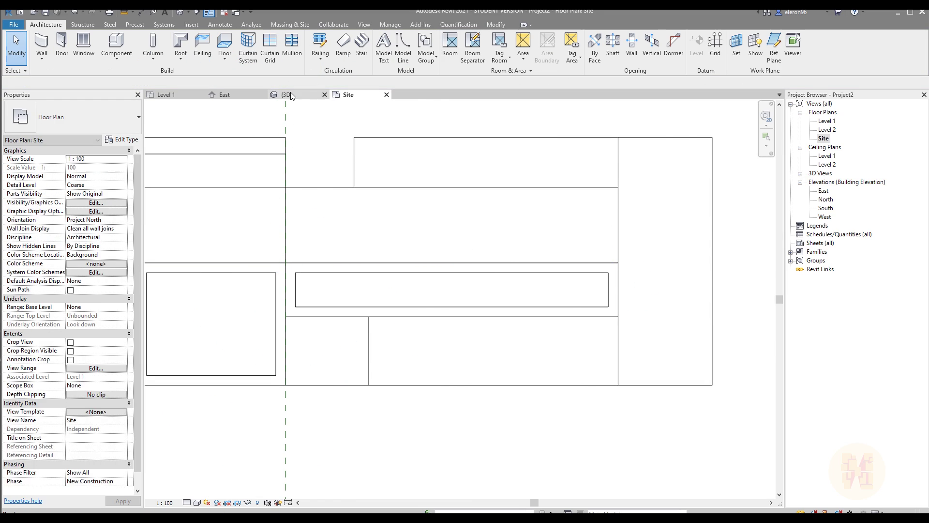
pyautogui.click(291, 95)
pyautogui.keyDown('shift'); pyautogui.moveTo(275, 260); pyautogui.dragTo(250, 120, button='middle'); pyautogui.keyUp('shift')
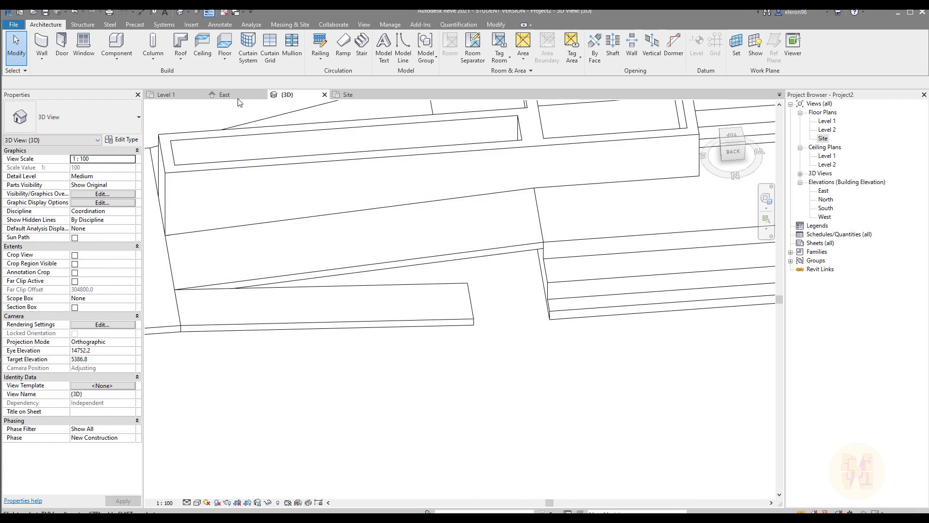
# Draw a Generic - 200mm wall in the Site plan along the edge shared by the first and second ramps, from the landing to the stairs.
pyautogui.hotkey('ctrl', 'Tab')
pyautogui.hotkey('ctrl', 'Tab')
pyautogui.click(42, 45)
pyautogui.moveTo(390, 178); pyautogui.dragTo(405, 261, button='middle')
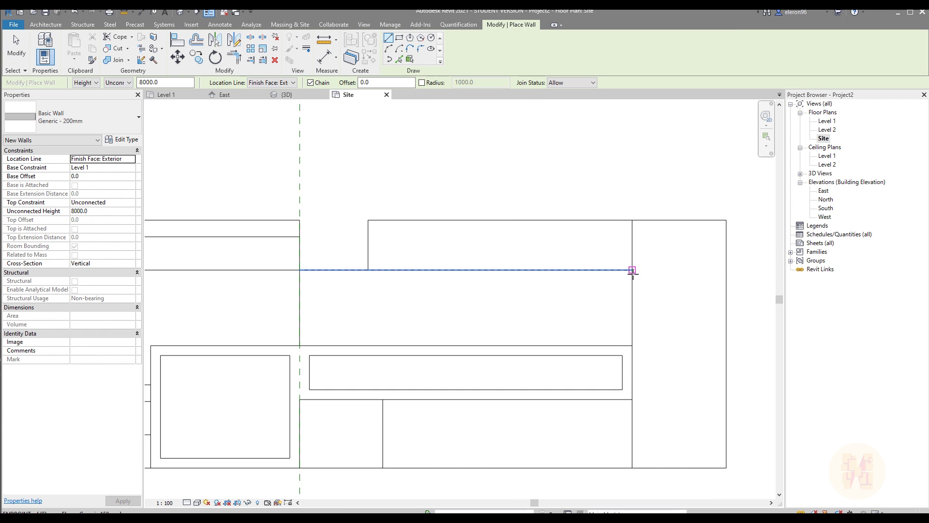
pyautogui.click(632, 270)
pyautogui.click(300, 270)
pyautogui.press('Escape')
pyautogui.press('Escape')
pyautogui.hotkey('ctrl', 'Tab')
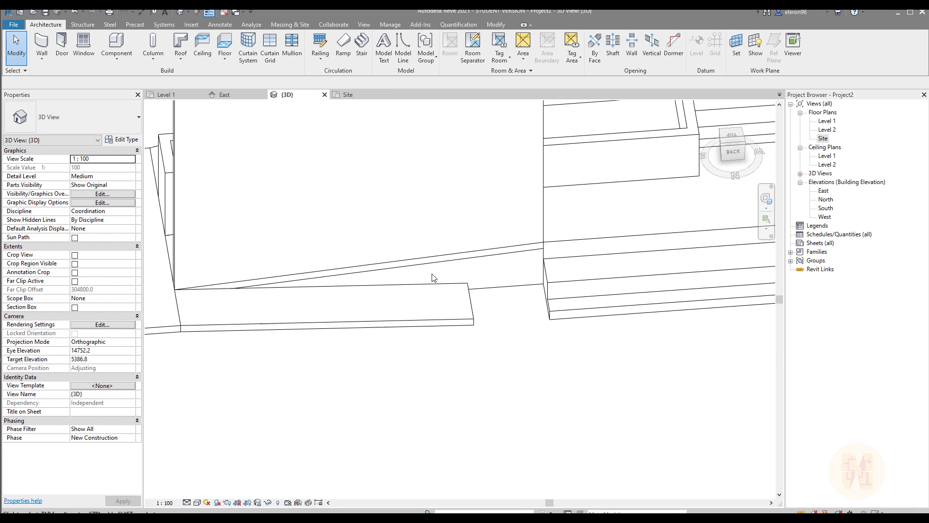
# Attach the top of the wall between the two ramps to the first ramp floor above it.
pyautogui.click(210, 230)
pyautogui.click(462, 48)
pyautogui.keyDown('shift'); pyautogui.moveTo(225, 248); pyautogui.dragTo(513, 290, button='middle'); pyautogui.keyUp('shift')
pyautogui.click(607, 271)
pyautogui.click(494, 349)
pyautogui.moveTo(494, 348); pyautogui.dragTo(533, 283, button='middle')
# Change the 3D view's visual style to Shaded.
pyautogui.click(200, 500)
pyautogui.click(211, 473)
pyautogui.scroll(-1, 436, 322)
pyautogui.keyDown('shift'); pyautogui.moveTo(471, 342); pyautogui.dragTo(458, 324, button='middle'); pyautogui.keyUp('shift')
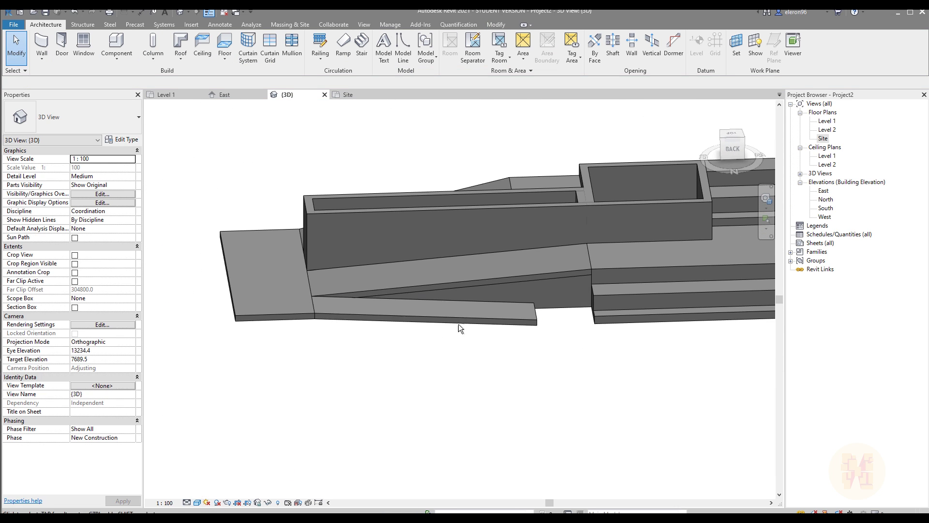
# Draw a Generic - 200mm wall in the Site plan along the outer edge of the second ramp and the landing.
pyautogui.click(337, 96)
pyautogui.press('w')
pyautogui.press('a')
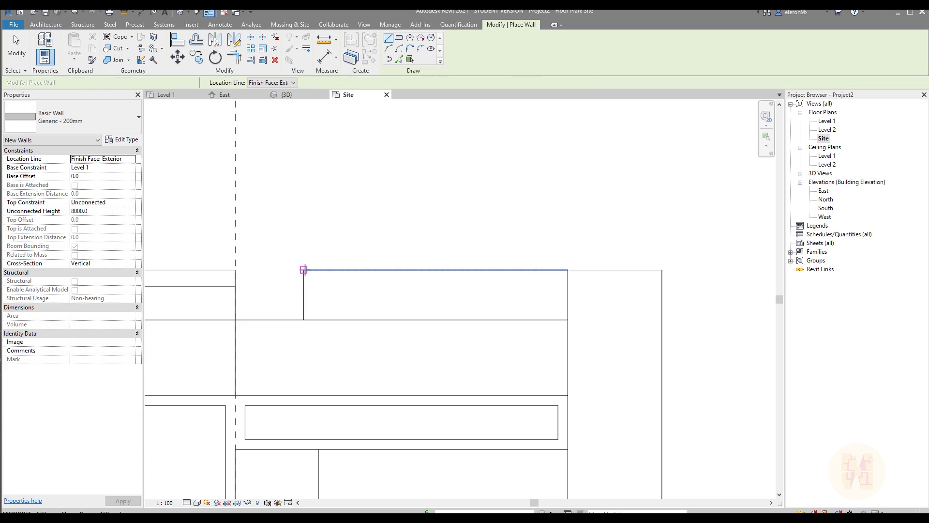
pyautogui.click(304, 270)
pyautogui.click(662, 270)
pyautogui.press('Escape')
pyautogui.press('Escape')
pyautogui.click(286, 95)
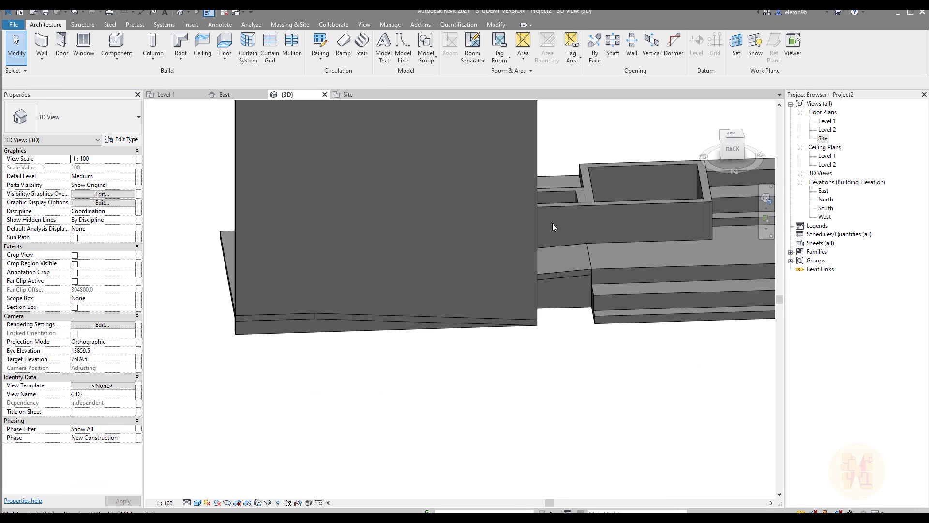
# Edit the profile of the new outer wall, lowering its top line to just above the ramp and landing floors.
pyautogui.scroll(-1, 554, 228)
pyautogui.moveTo(554, 228); pyautogui.dragTo(564, 305, button='middle')
pyautogui.doubleClick(553, 252)
pyautogui.moveTo(436, 135); pyautogui.dragTo(435, 353)
pyautogui.scroll(5, 435, 353)
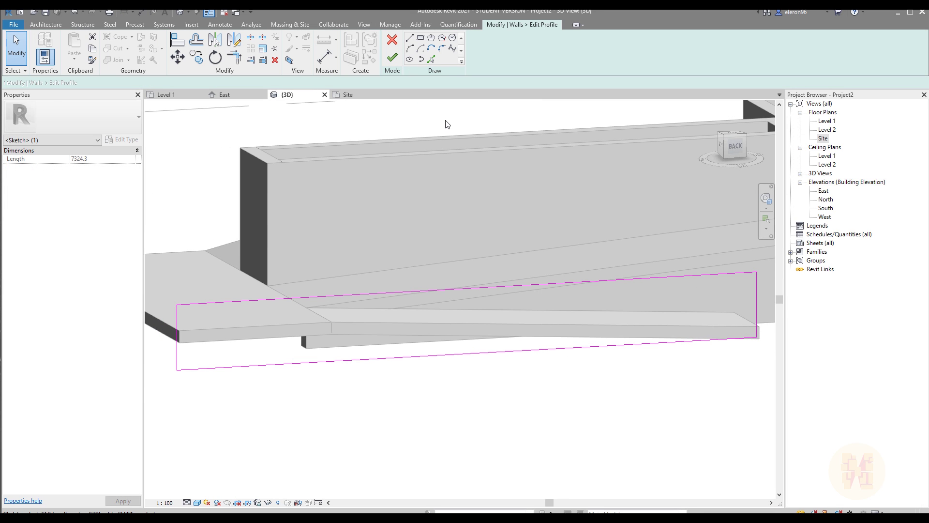
# Reshape the outer wall's profile along the picked lower edges of the landing and ramp floors, finishing it with the conflicting elements unjoined.
pyautogui.click(431, 59)
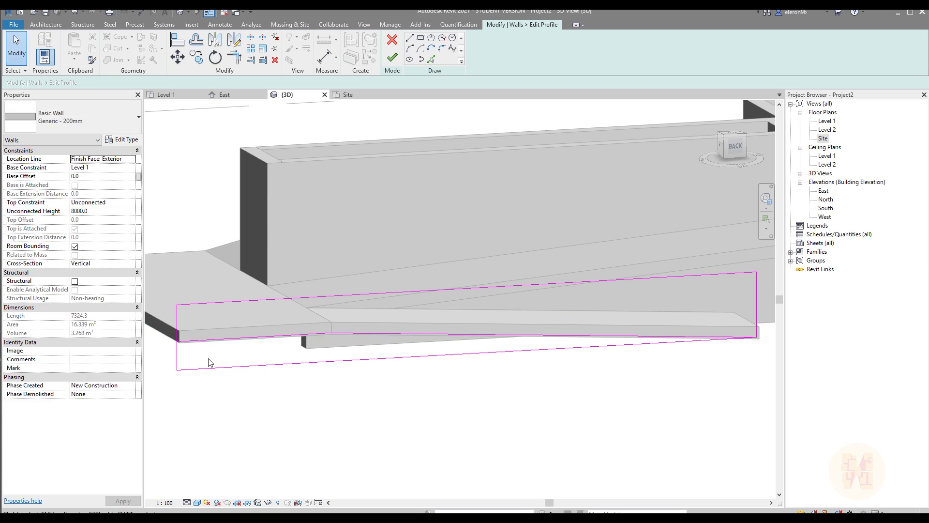
pyautogui.click(704, 342)
pyautogui.click(392, 57)
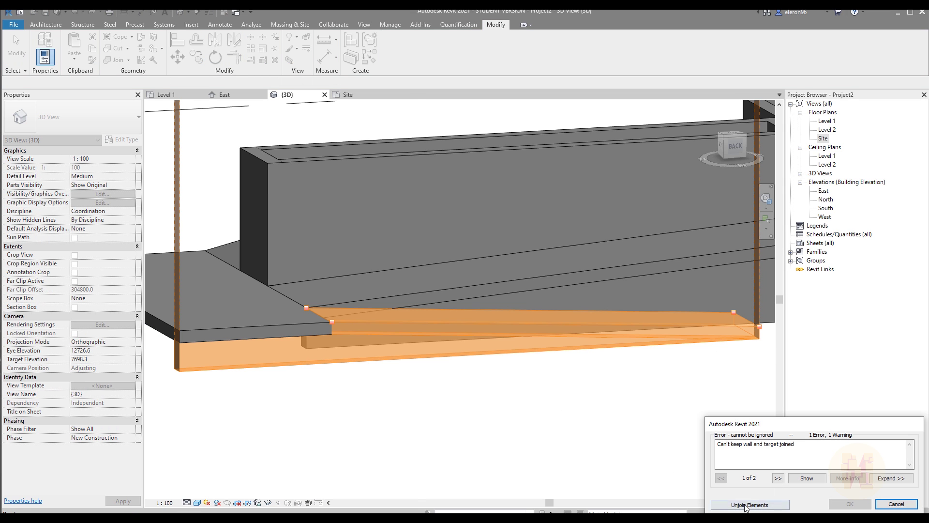
pyautogui.click(746, 506)
pyautogui.click(545, 425)
# Draw two chained Generic - 200mm walls with a 500 mm unconnected height along the landing's outer edge and the end beside the third ramp.
pyautogui.scroll(-1, 532, 415)
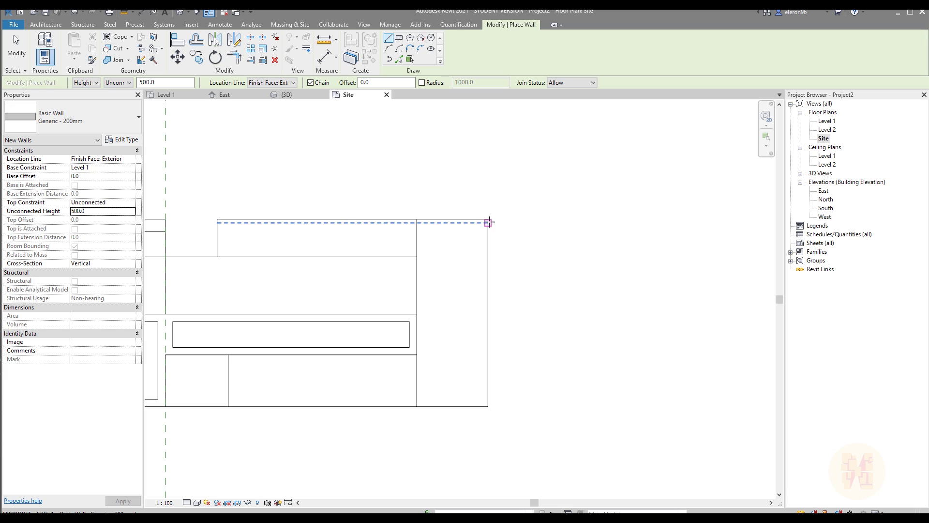
pyautogui.click(488, 219)
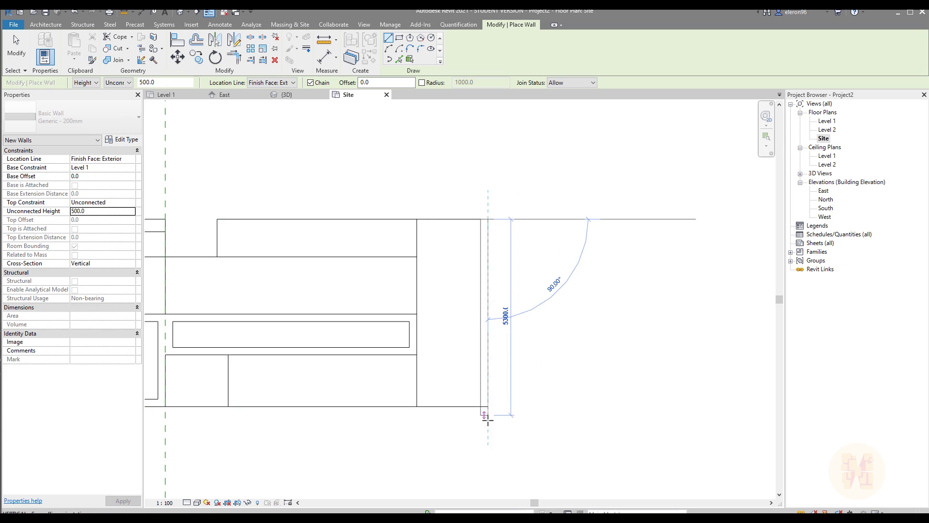
pyautogui.click(487, 406)
pyautogui.click(416, 407)
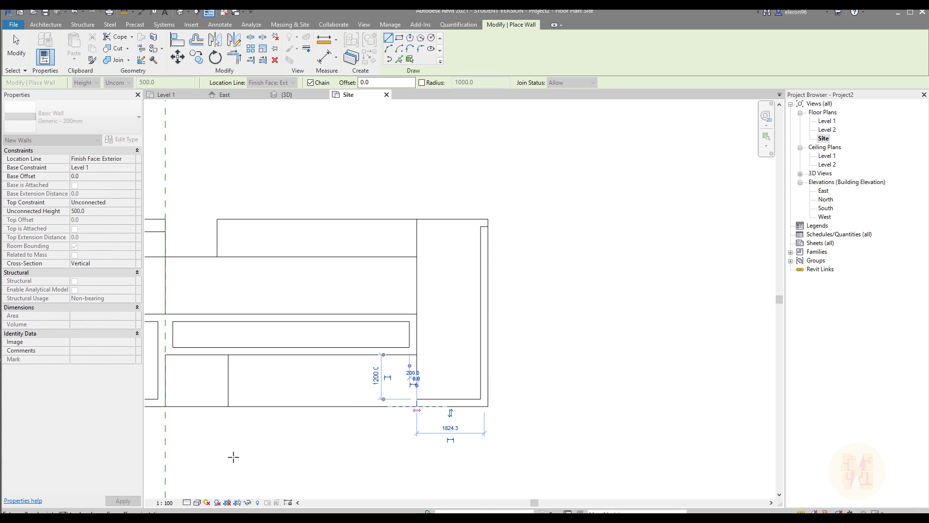
pyautogui.press('Escape')
pyautogui.press('Escape')
pyautogui.scroll(-2, 612, 376)
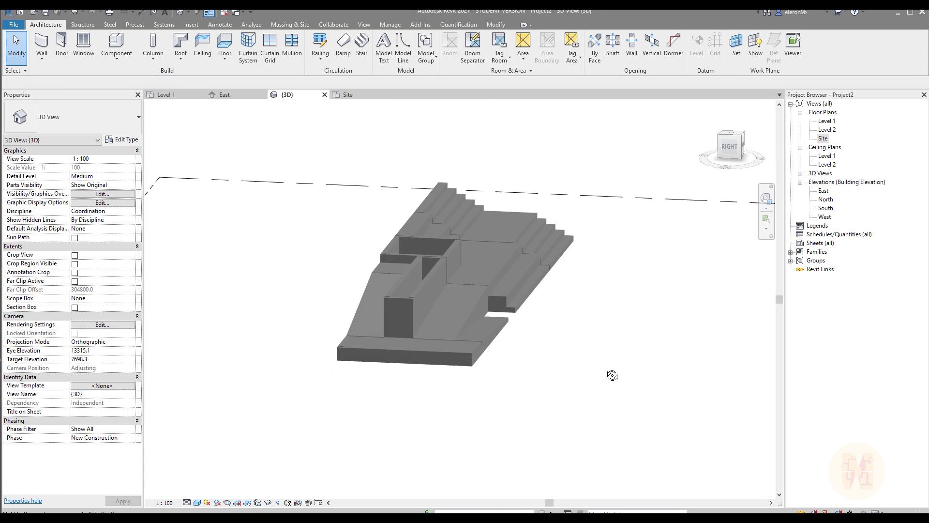
# Edit the profile of the long outer wall beside the ramp, picking the undersides of the landing and ramp floors as new top lines.
pyautogui.scroll(5, 400, 382)
pyautogui.click(400, 381)
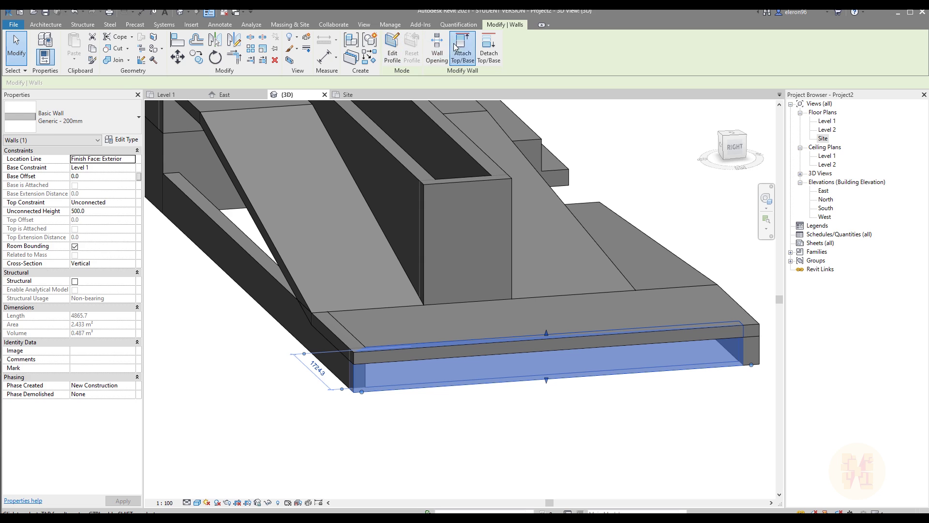
pyautogui.moveTo(438, 307)
pyautogui.keyDown('shift'); pyautogui.mouseDown(button='middle')
pyautogui.moveTo(379, 400)
pyautogui.moveTo(225, 327)
pyautogui.moveTo(283, 324)
pyautogui.moveTo(495, 359)
pyautogui.mouseUp(button='middle'); pyautogui.keyUp('shift')
pyautogui.click(400, 46)
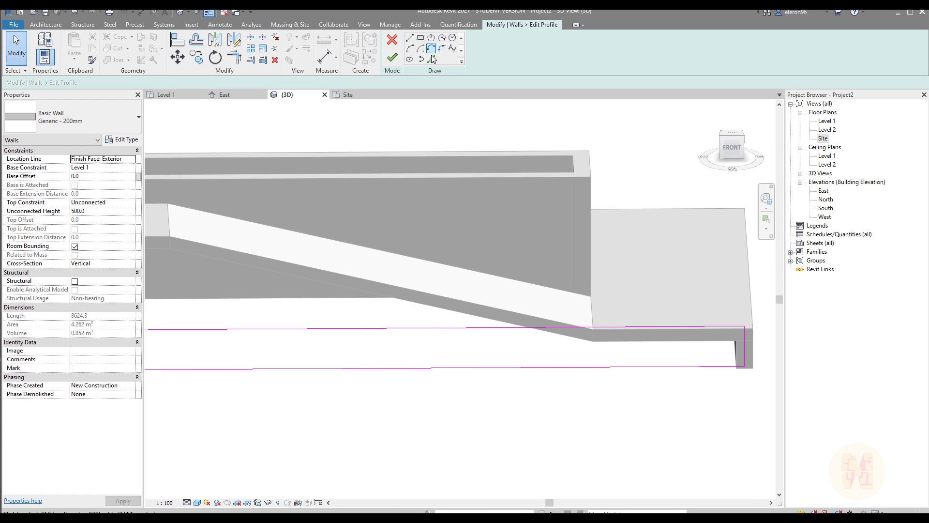
pyautogui.click(432, 59)
pyautogui.click(340, 286)
pyautogui.click(629, 342)
pyautogui.moveTo(435, 351); pyautogui.dragTo(679, 334, button='middle')
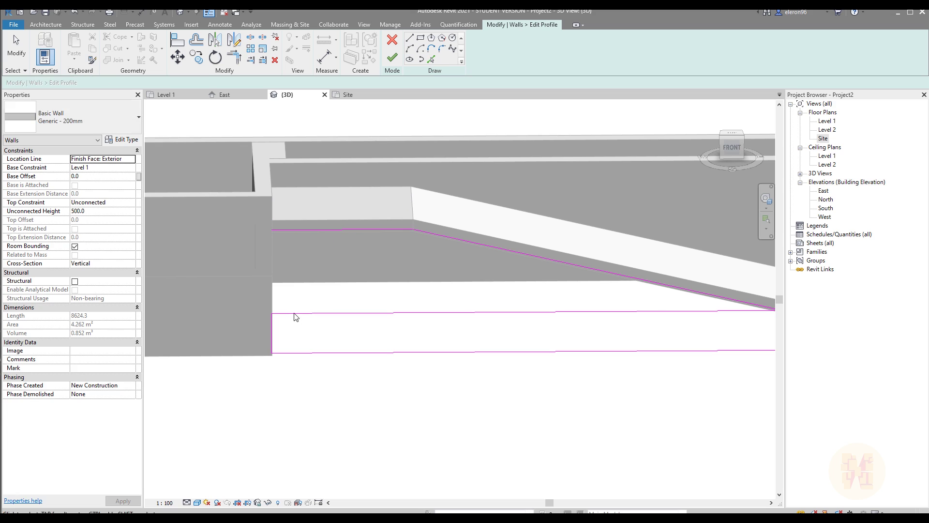
# Trim the picked profile lines into the wall outline, delete the old straight top line, and finish the profile.
pyautogui.moveTo(578, 347); pyautogui.dragTo(122, 353, button='middle')
pyautogui.click(413, 326)
pyautogui.click(502, 335)
pyautogui.press('Escape')
pyautogui.click(387, 314)
pyautogui.moveTo(376, 382); pyautogui.dragTo(918, 375, button='middle')
pyautogui.press('Delete')
pyautogui.scroll(-2, 505, 372)
pyautogui.moveTo(505, 372); pyautogui.dragTo(360, 354, button='middle')
pyautogui.click(392, 58)
pyautogui.click(677, 456)
pyautogui.keyDown('shift'); pyautogui.moveTo(677, 456); pyautogui.dragTo(573, 366, button='middle'); pyautogui.keyUp('shift')
# Align the sloped line of the outer wall's profile with the lower edge of the ramp floor and finish the profile.
pyautogui.scroll(2, 556, 359)
pyautogui.doubleClick(480, 399)
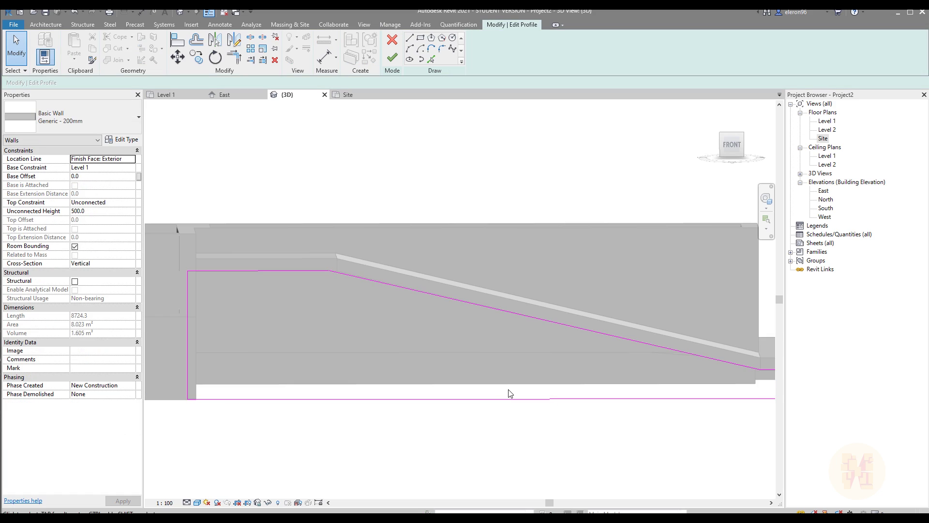
pyautogui.click(537, 315)
pyautogui.click(537, 317)
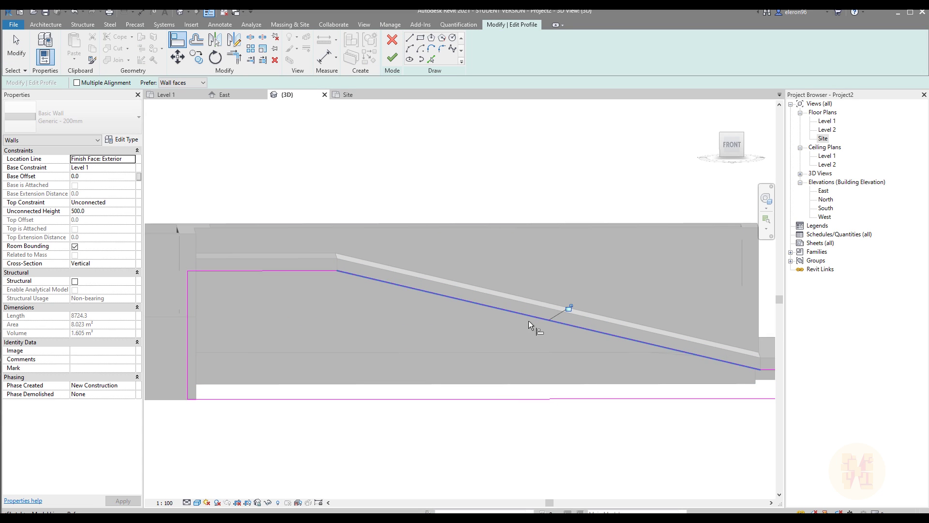
pyautogui.click(392, 57)
pyautogui.click(575, 478)
pyautogui.keyDown('shift'); pyautogui.moveTo(576, 481); pyautogui.dragTo(494, 451, button='middle'); pyautogui.keyUp('shift')
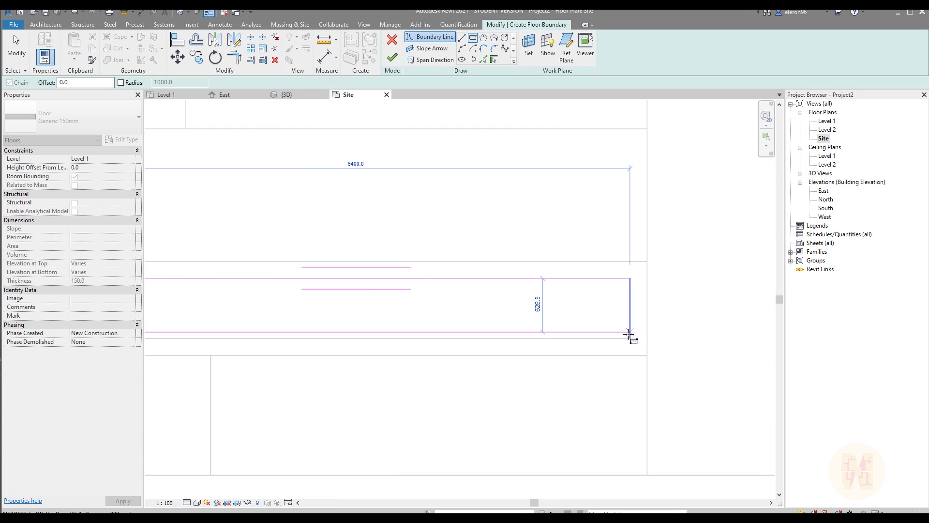
# Draw a rectangular Generic 150mm floor inside the long planter in the Site plan with a height offset of 1000 mm.
pyautogui.click(629, 338)
pyautogui.click(88, 167)
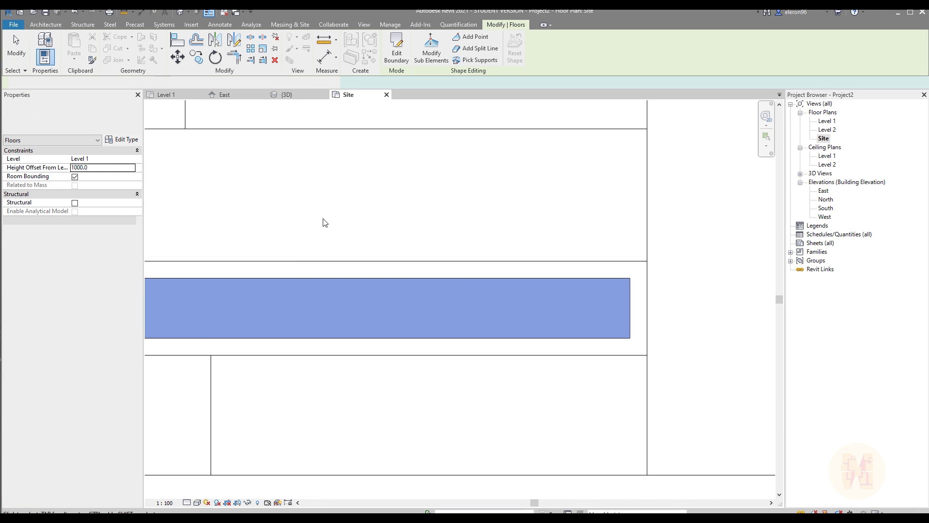
pyautogui.click(292, 95)
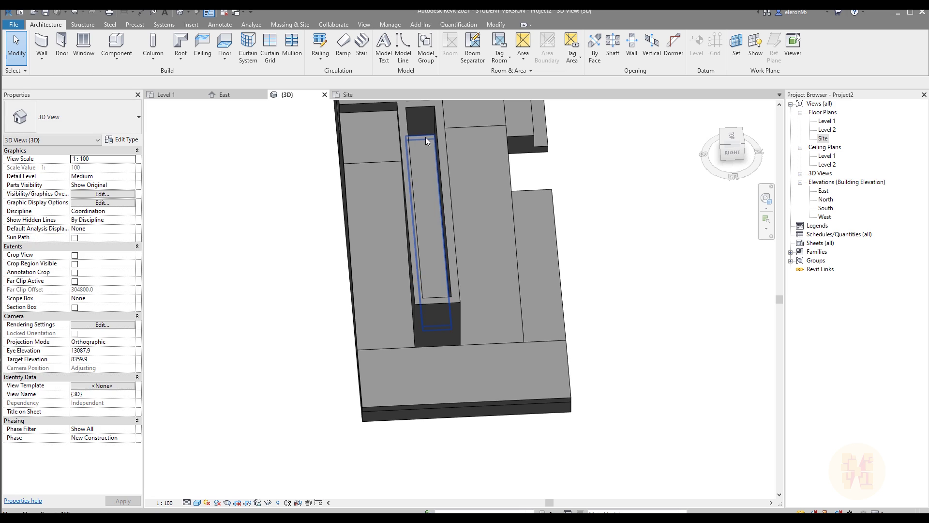
# Set the long planter floor's height offset from Level 1 to 1500 mm.
pyautogui.click(426, 138)
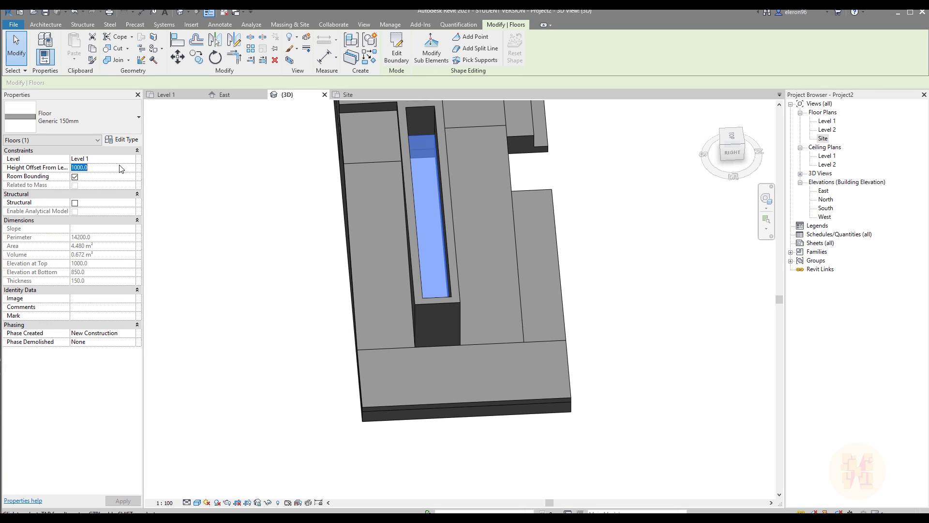
pyautogui.keyDown('shift'); pyautogui.moveTo(411, 371); pyautogui.dragTo(339, 290, button='middle'); pyautogui.keyUp('shift')
pyautogui.click(508, 387)
pyautogui.keyDown('shift'); pyautogui.moveTo(508, 388); pyautogui.dragTo(442, 421, button='middle'); pyautogui.keyUp('shift')
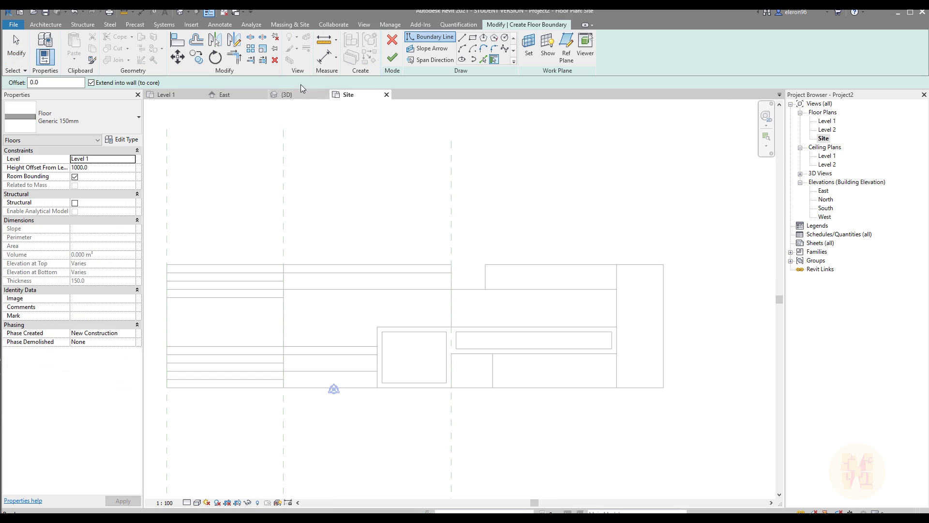
# Sketch a full-length Generic 150mm floor along the model's stair-and-ramp side in the Site plan, extended into the recess between stairs and ramp.
pyautogui.click(663, 265)
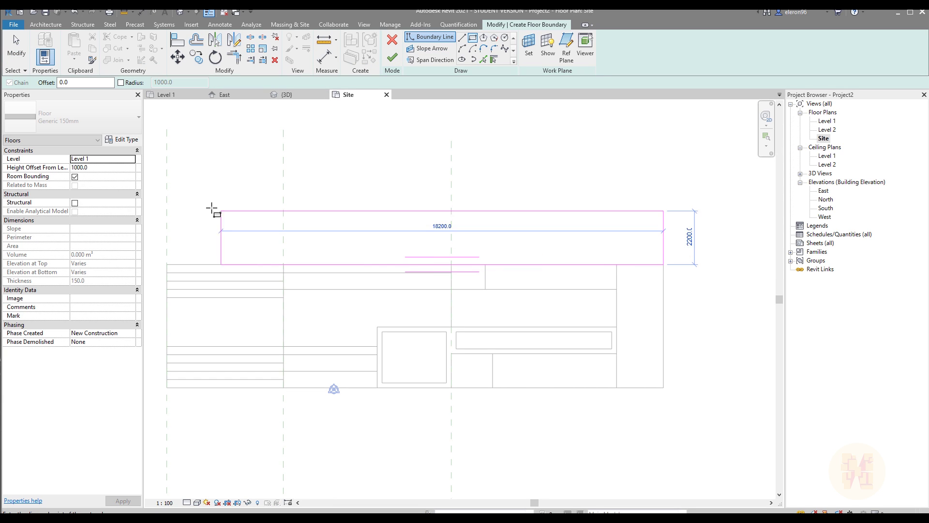
pyautogui.click(167, 202)
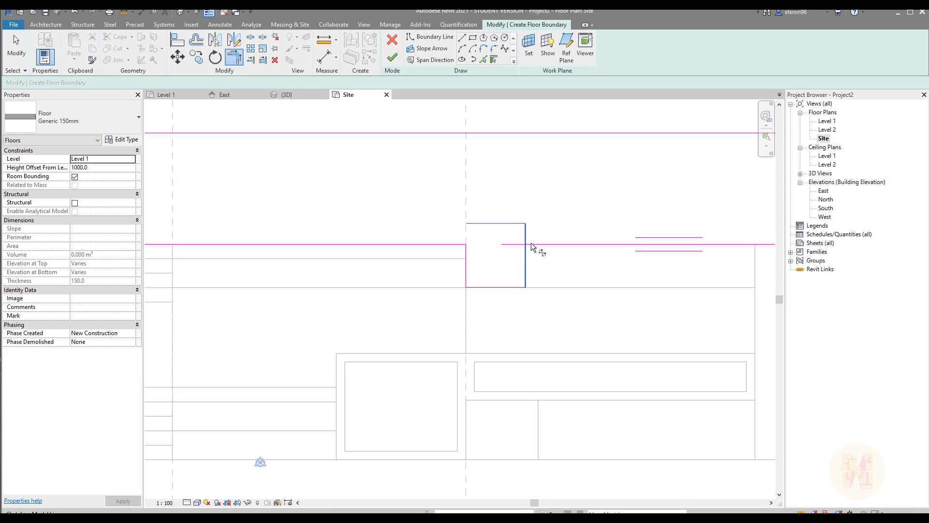
pyautogui.click(532, 245)
pyautogui.press('Escape')
pyautogui.click(516, 222)
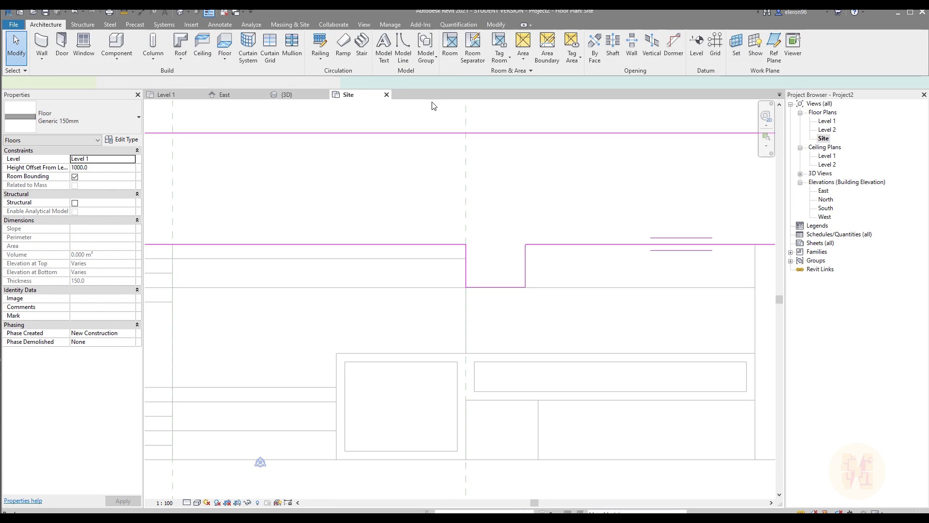
# Set the new full-length ground floor's height offset to 150 mm in the 3D view.
pyautogui.click(287, 95)
pyautogui.moveTo(455, 272)
pyautogui.keyDown('shift'); pyautogui.mouseDown(button='middle')
pyautogui.moveTo(598, 311)
pyautogui.moveTo(627, 329)
pyautogui.mouseUp(button='middle'); pyautogui.keyUp('shift')
pyautogui.click(580, 273)
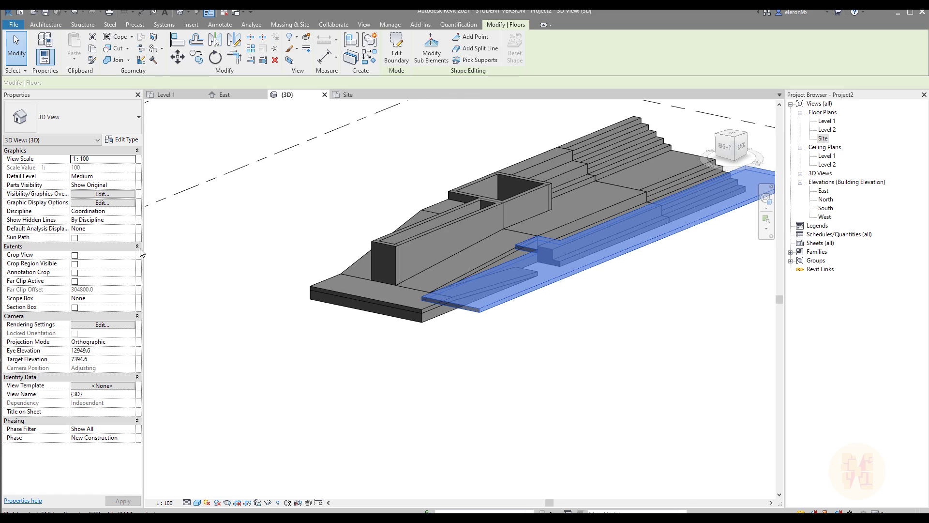
pyautogui.click(99, 167)
pyautogui.write('0')
pyautogui.click(486, 425)
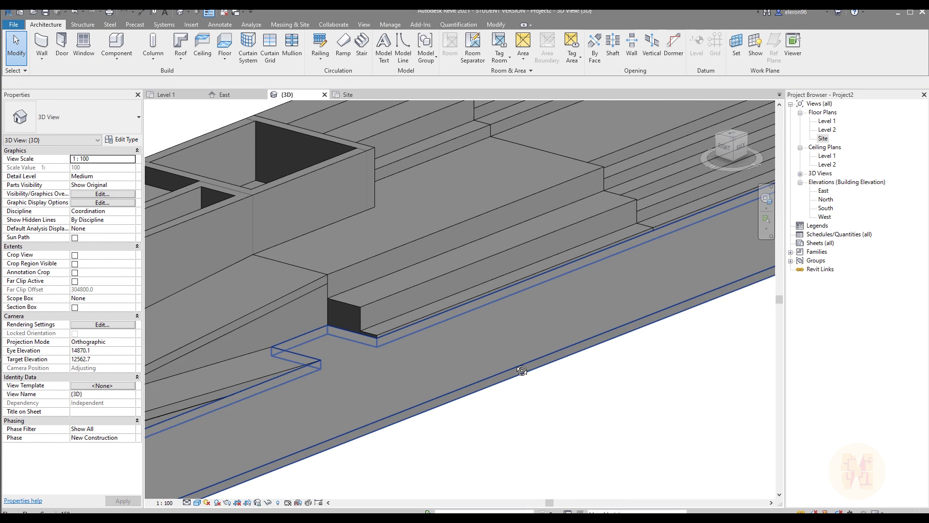
pyautogui.scroll(-5, 508, 361)
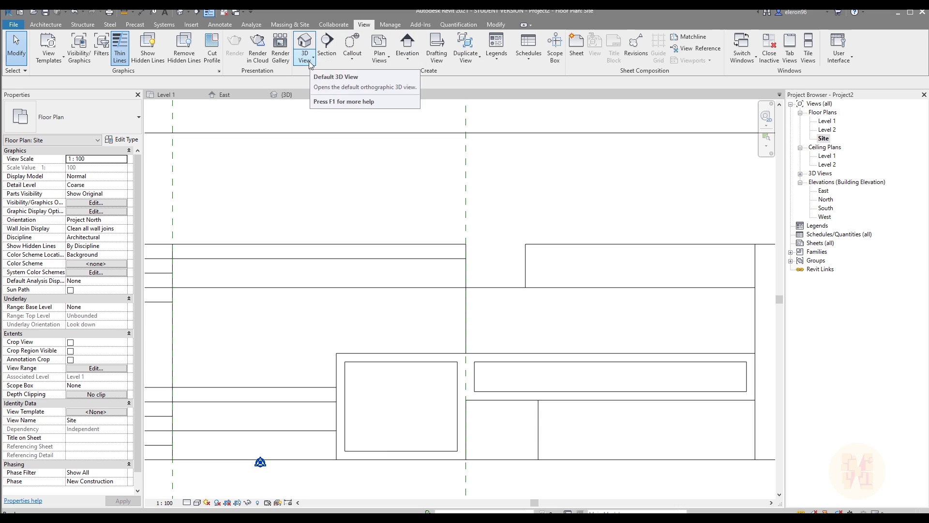
# Create a perspective camera view from the Site plan, placed beyond the stair end and aimed across the model at the long planter.
pyautogui.click(304, 53)
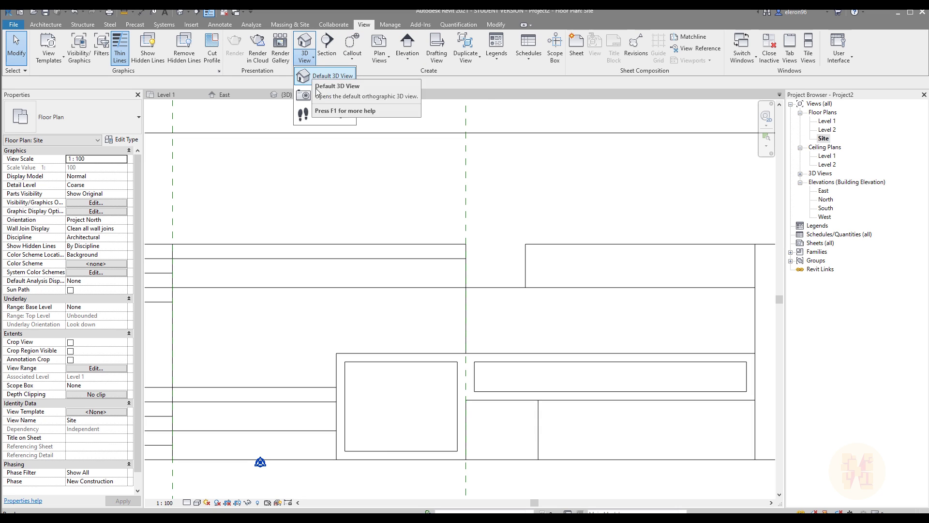
pyautogui.scroll(-5, 427, 219)
pyautogui.moveTo(256, 340); pyautogui.dragTo(290, 309, button='middle')
pyautogui.moveTo(507, 231); pyautogui.dragTo(436, 289, button='middle')
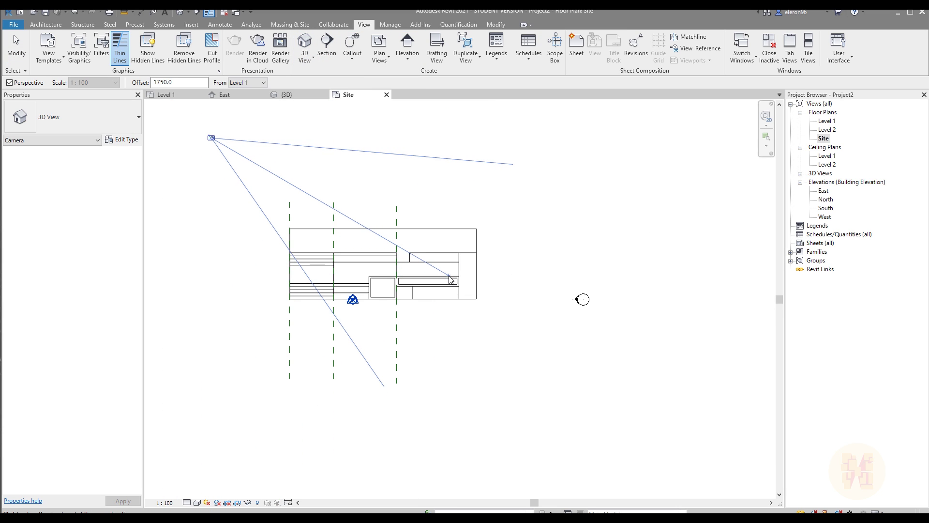
pyautogui.click(450, 279)
# Change the camera view to Orthographic projection and orient it to the isometric corner between top, back and left.
pyautogui.scroll(-3, 504, 276)
pyautogui.moveTo(431, 226); pyautogui.dragTo(488, 213)
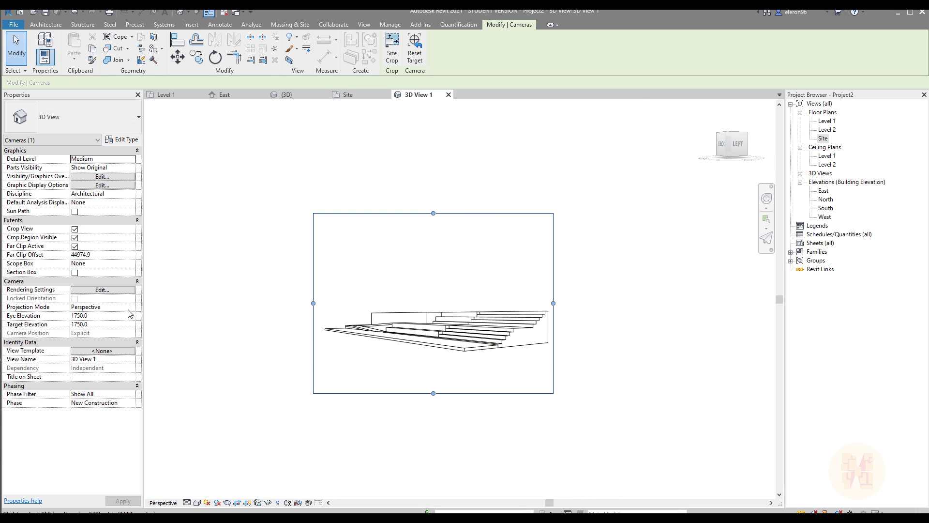
pyautogui.click(88, 315)
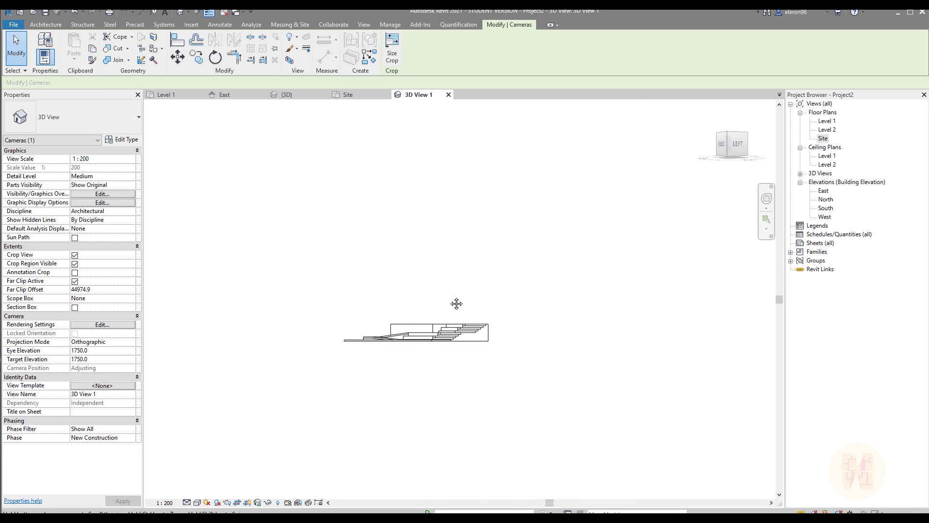
pyautogui.click(728, 135)
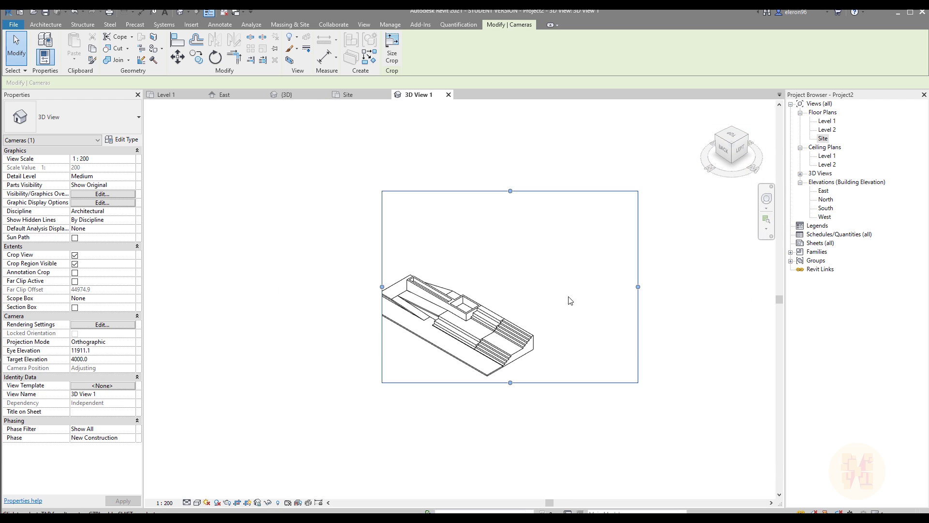
# Tighten all four sides of the isometric view's crop region around the model.
pyautogui.moveTo(336, 308); pyautogui.dragTo(349, 307)
pyautogui.moveTo(591, 308); pyautogui.dragTo(553, 308)
pyautogui.moveTo(450, 212); pyautogui.dragTo(450, 261)
pyautogui.moveTo(450, 403); pyautogui.dragTo(450, 382)
pyautogui.moveTo(539, 307)
pyautogui.mouseDown(button='middle')
pyautogui.moveTo(533, 288)
pyautogui.moveTo(541, 308)
pyautogui.mouseUp(button='middle')
pyautogui.scroll(5, 504, 312)
# Turn on cast shadows and ambient shadows in the isometric view's graphic display options and expand the lighting settings.
pyautogui.click(198, 501)
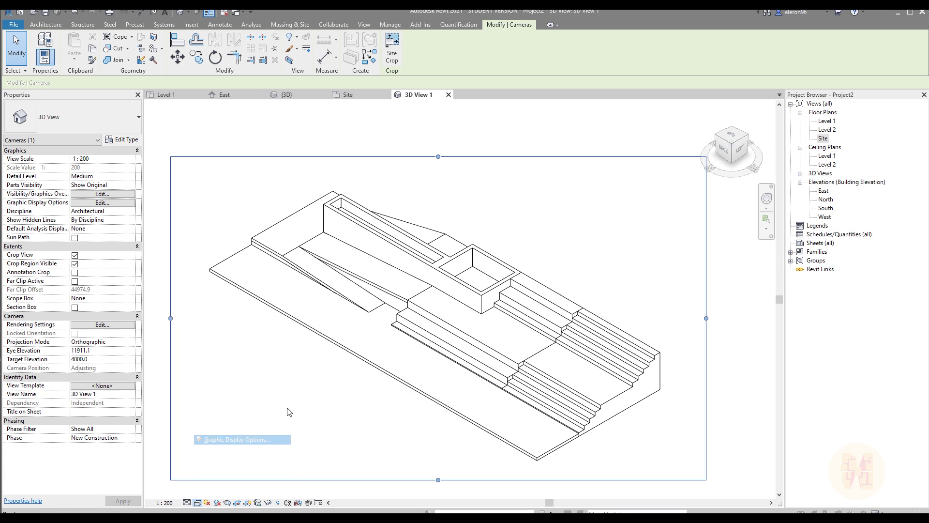
pyautogui.click(238, 439)
pyautogui.click(391, 250)
pyautogui.moveTo(484, 156); pyautogui.dragTo(569, 153)
pyautogui.click(488, 301)
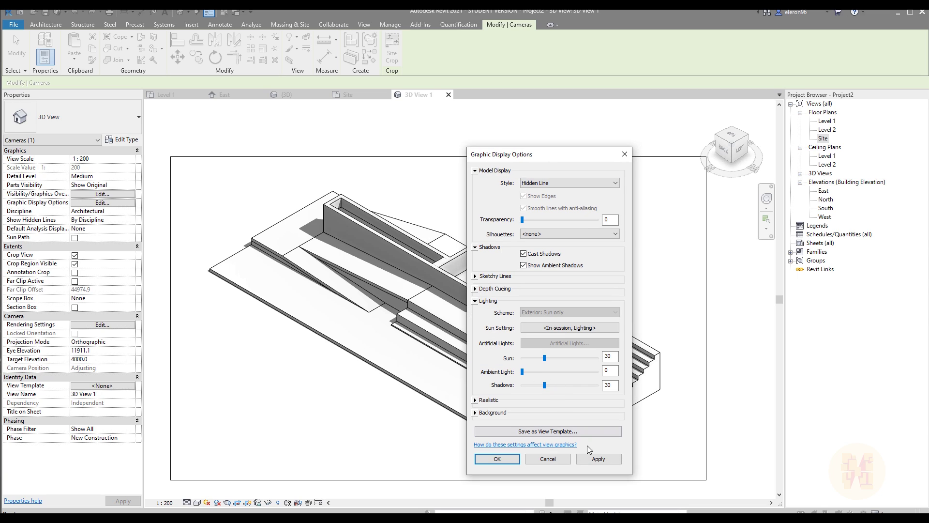
# Set the view's sun intensity to 50 and ambient light to 47, and apply the display options.
pyautogui.click(591, 458)
pyautogui.click(558, 358)
pyautogui.click(609, 460)
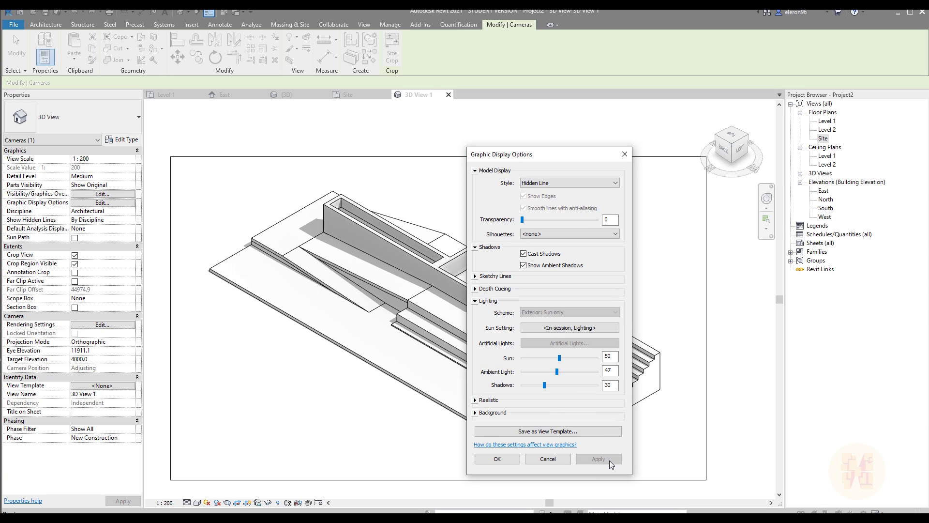
pyautogui.click(476, 400)
pyautogui.click(500, 505)
# Review the isometric view's sun settings.
pyautogui.click(207, 503)
pyautogui.click(219, 470)
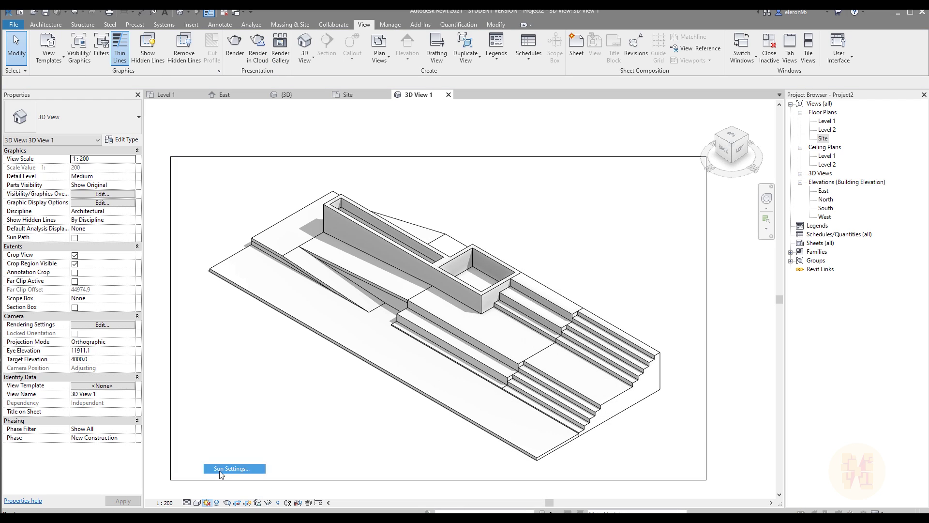
pyautogui.click(492, 342)
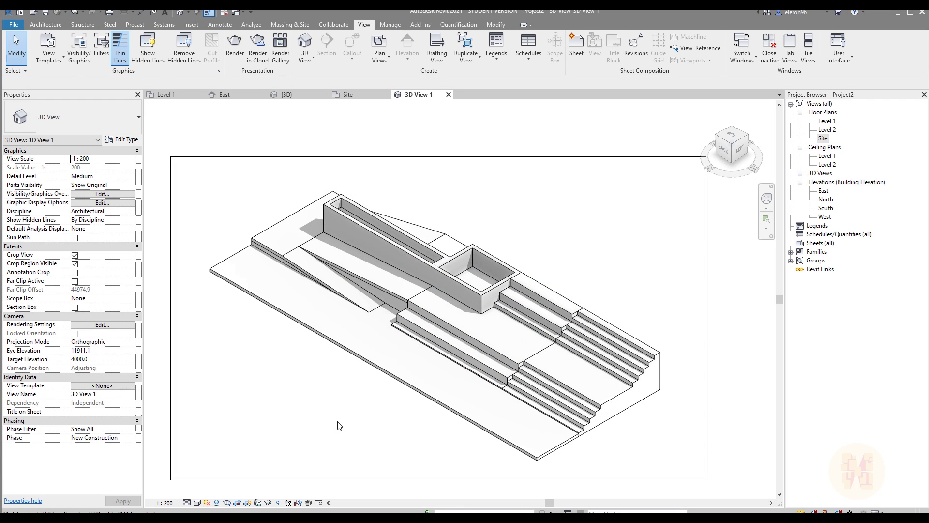
# Override the full-length ground floor's graphics by element in the isometric view.
pyautogui.click(341, 341)
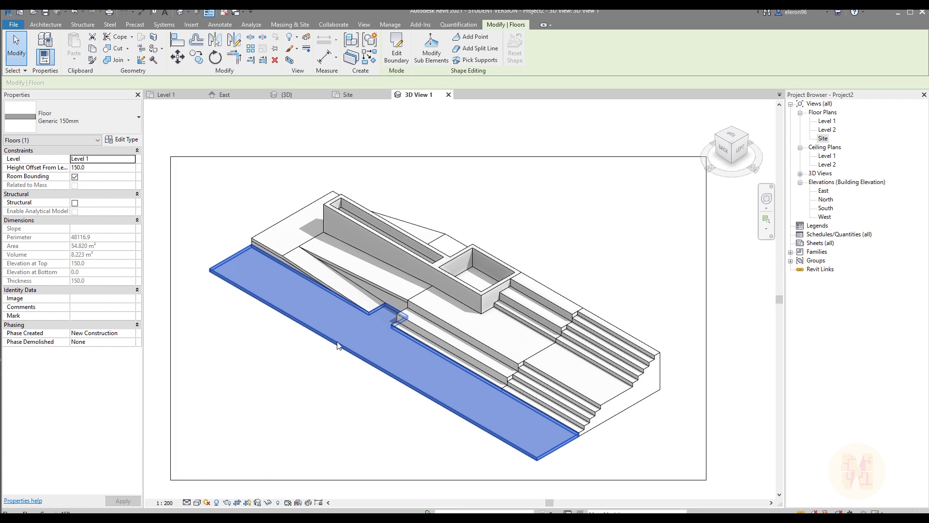
pyautogui.rightClick(338, 341)
pyautogui.moveTo(437, 397)
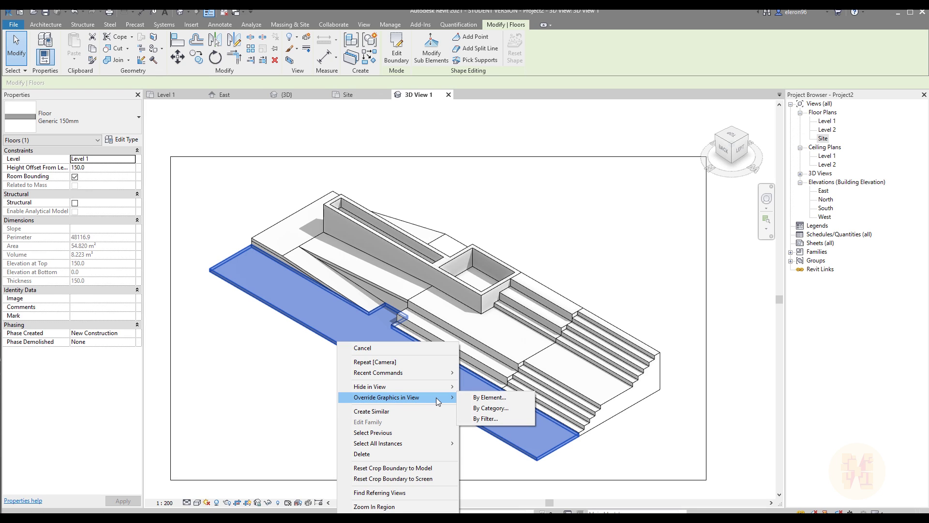
pyautogui.moveTo(405, 387)
pyautogui.click(484, 387)
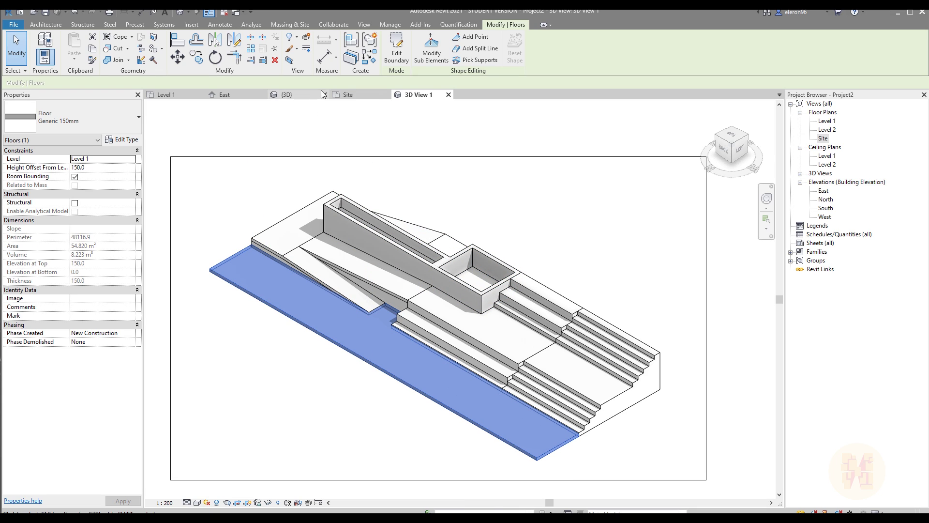
# Draw a rectangular Generic 150mm floor inside the square planter's walls in the Site plan.
pyautogui.click(346, 95)
pyautogui.scroll(8, 583, 291)
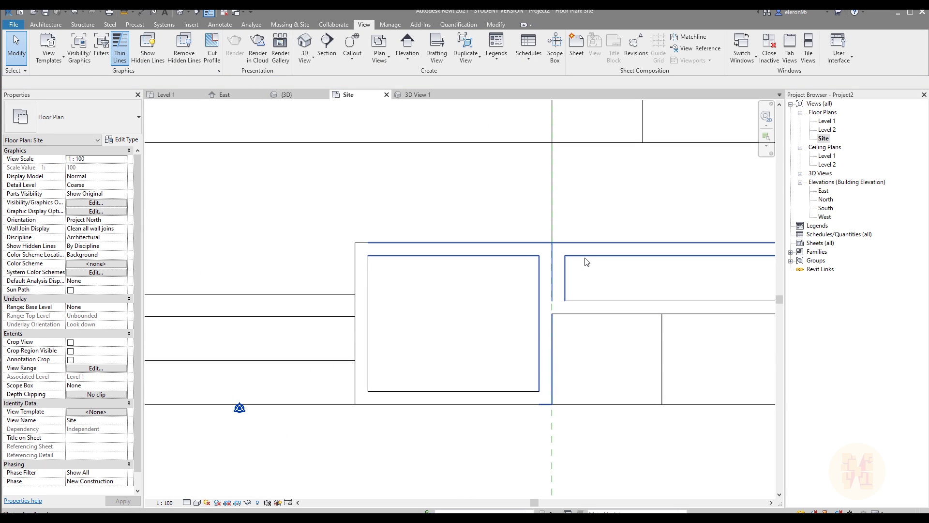
pyautogui.click(586, 261)
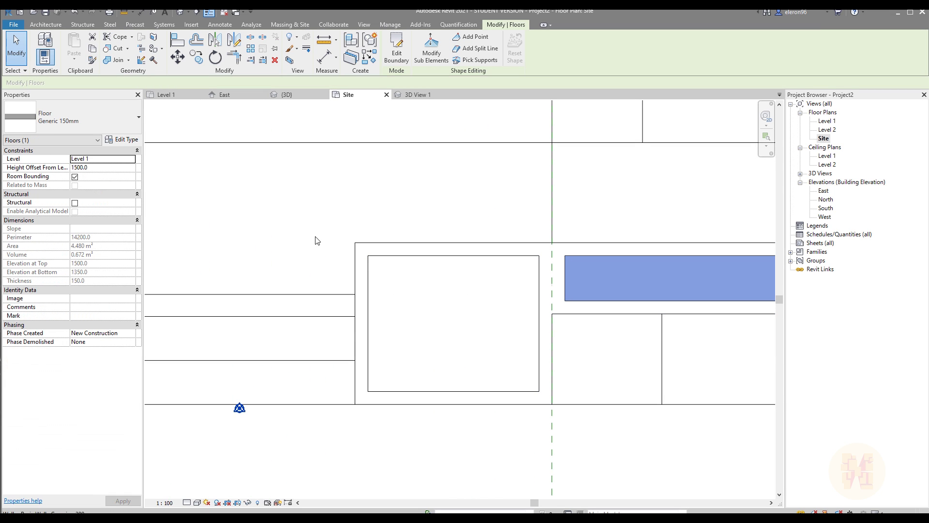
pyautogui.click(196, 234)
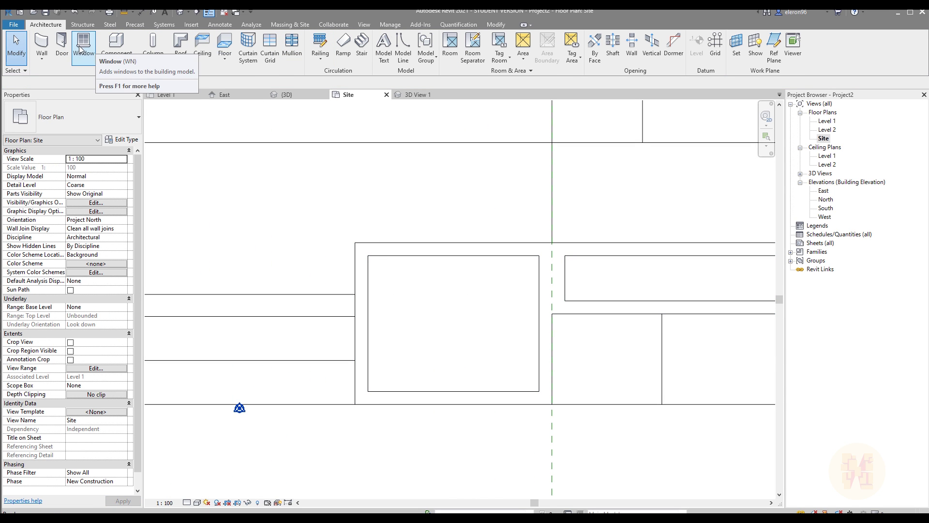
pyautogui.click(224, 42)
pyautogui.click(368, 255)
pyautogui.click(539, 391)
pyautogui.click(392, 58)
pyautogui.click(492, 307)
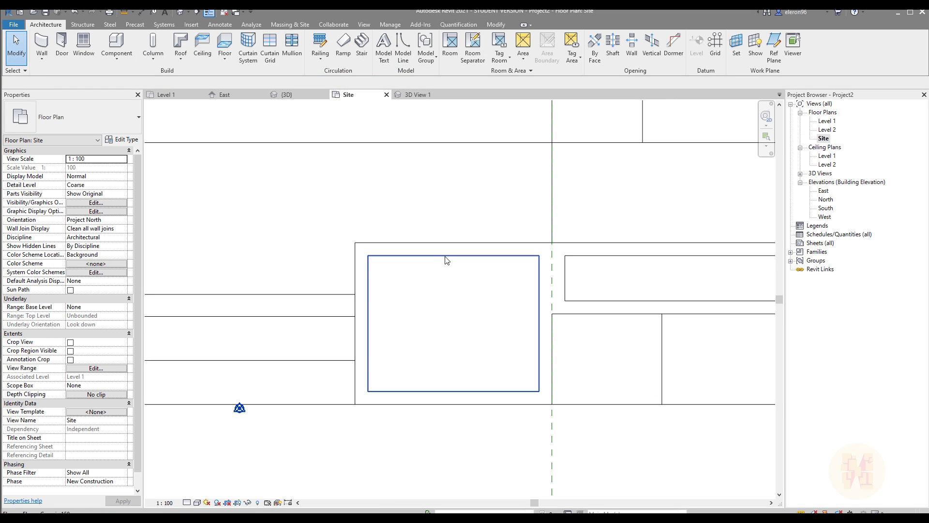
# Set the square planter floor's height offset from Level 1 to 1600 mm.
pyautogui.click(447, 260)
pyautogui.click(111, 168)
pyautogui.write('1600')
pyautogui.press('Return')
pyautogui.press('Escape')
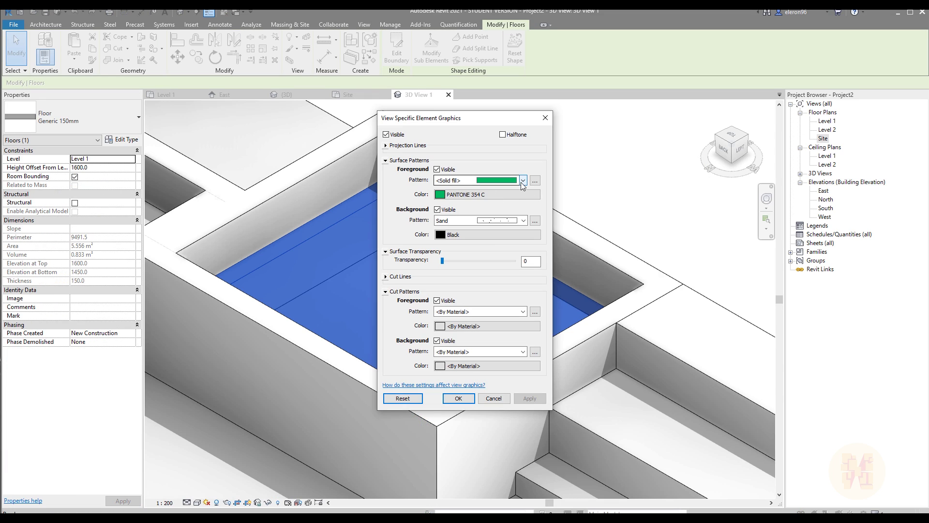
# Override the square planter floor's foreground surface with a scattered-dash pattern in the colour Black.
pyautogui.click(523, 183)
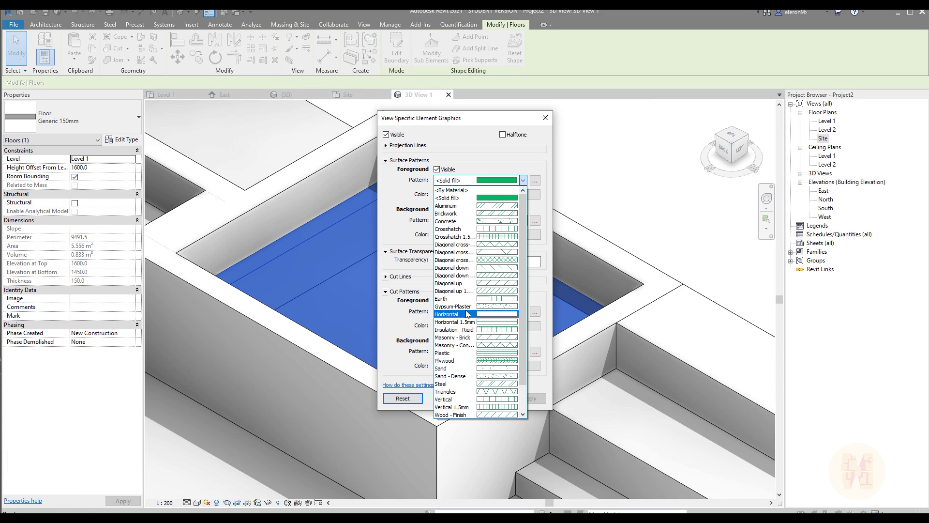
pyautogui.click(468, 314)
pyautogui.click(495, 195)
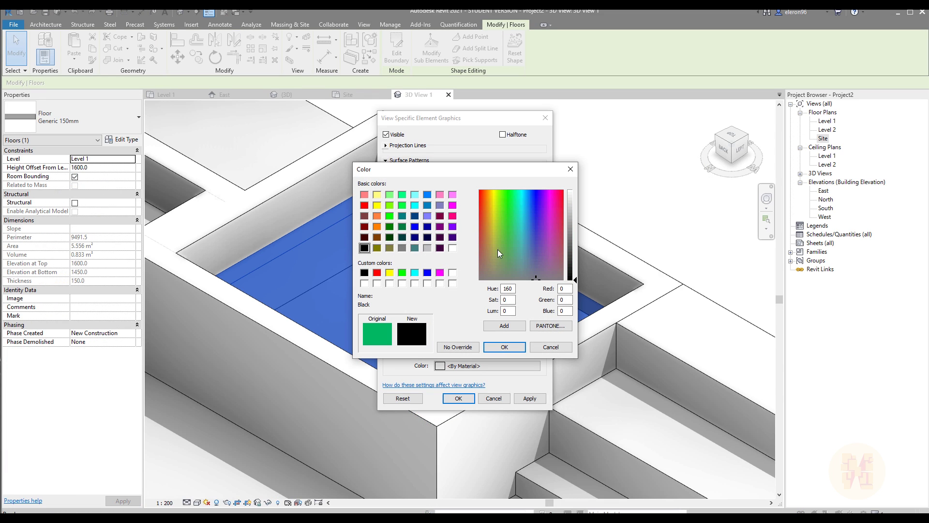
pyautogui.click(505, 347)
# Set the planter floor's background surface pattern to a solid fill in PANTONE 347 C and apply the graphic overrides.
pyautogui.click(527, 223)
pyautogui.scroll(1, 469, 262)
pyautogui.click(470, 234)
pyautogui.click(482, 236)
pyautogui.click(543, 322)
pyautogui.click(544, 309)
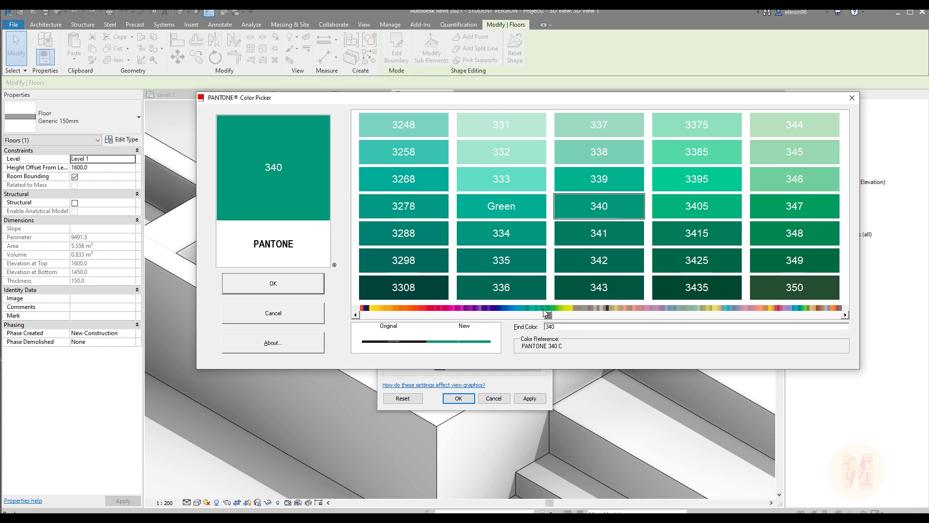
pyautogui.click(545, 309)
pyautogui.moveTo(544, 313)
pyautogui.mouseDown()
pyautogui.moveTo(535, 312)
pyautogui.moveTo(557, 314)
pyautogui.mouseUp()
pyautogui.click(503, 208)
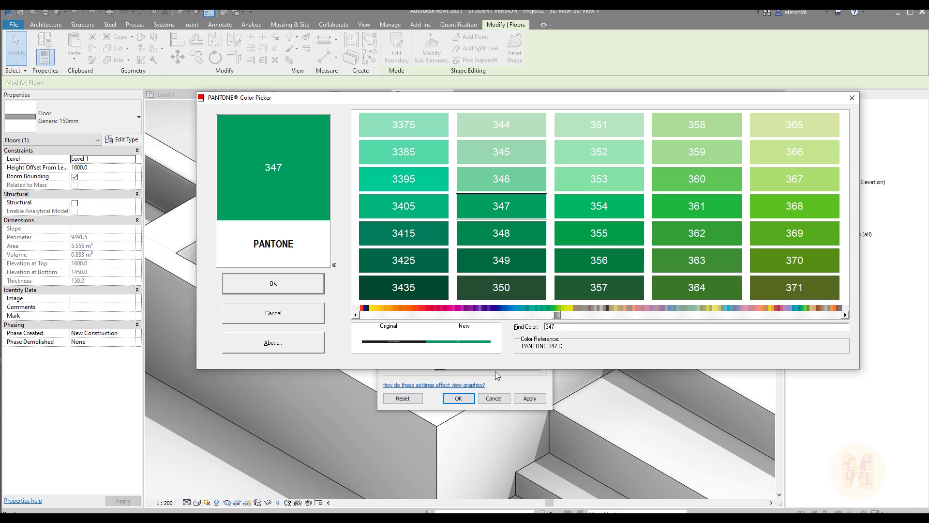
pyautogui.click(287, 292)
pyautogui.click(513, 347)
pyautogui.click(458, 398)
pyautogui.press('Escape')
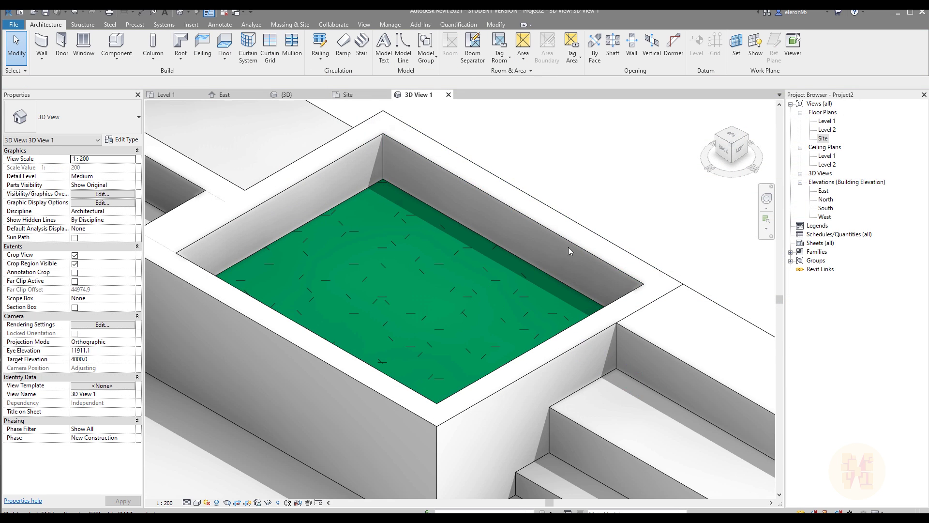
# Edit the lower seating stair model in place and change its family category to Floors.
pyautogui.scroll(-5, 568, 247)
pyautogui.scroll(8, 540, 384)
pyautogui.click(503, 325)
pyautogui.scroll(2, 489, 357)
pyautogui.press('Escape')
pyautogui.scroll(-4, 489, 357)
pyautogui.scroll(4, 457, 323)
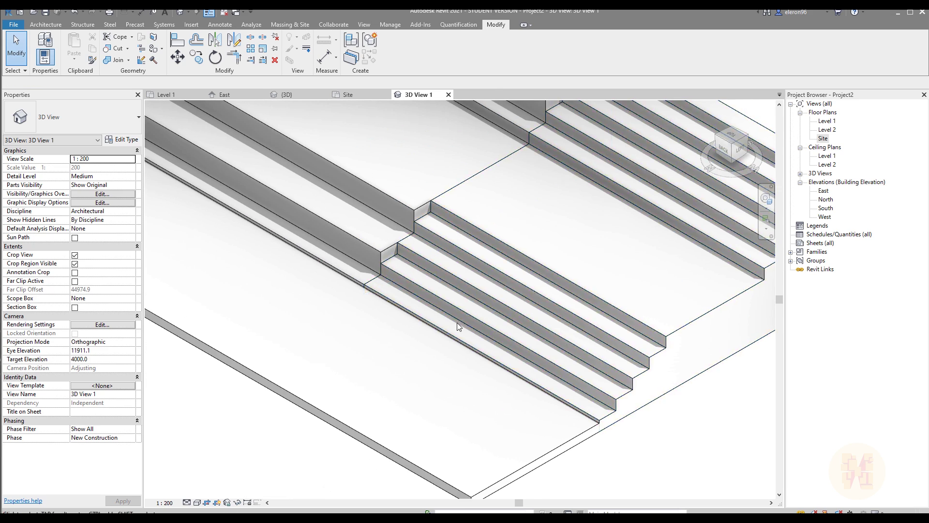
pyautogui.scroll(6, 410, 284)
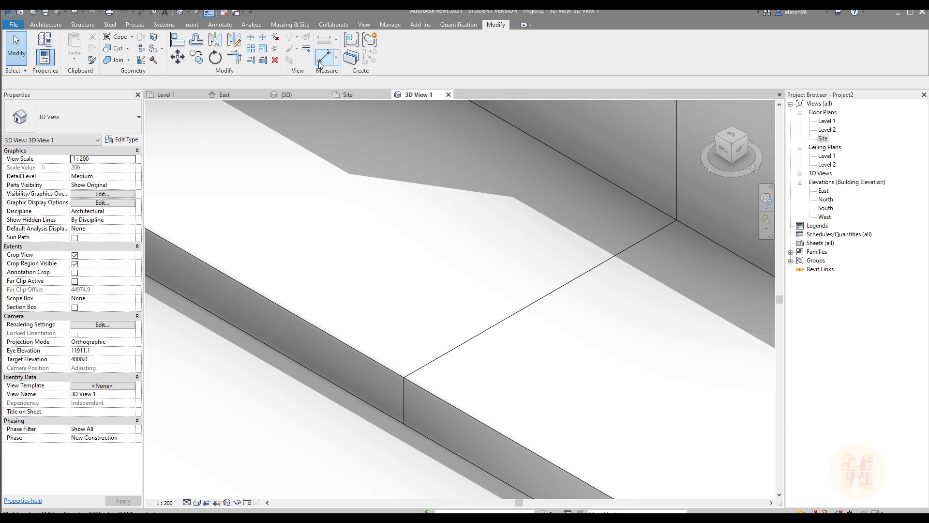
pyautogui.press('Escape')
pyautogui.click(378, 322)
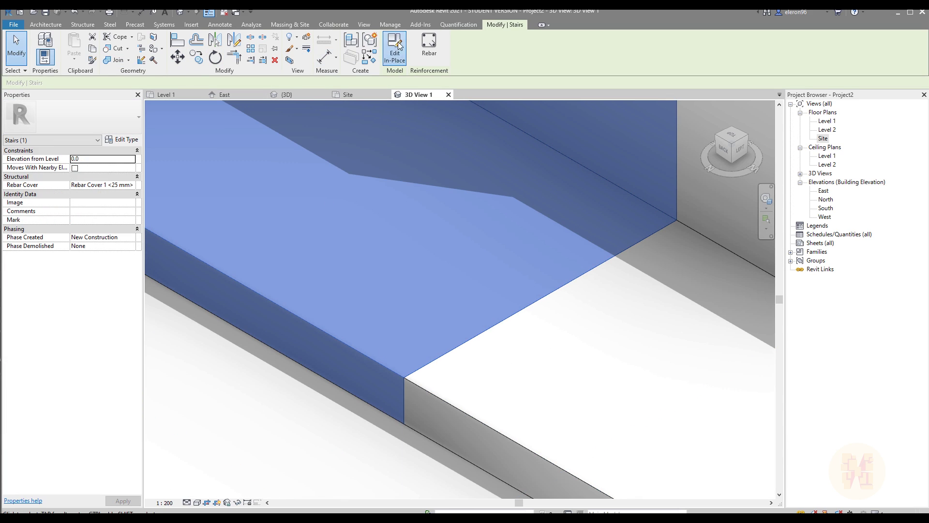
pyautogui.click(395, 48)
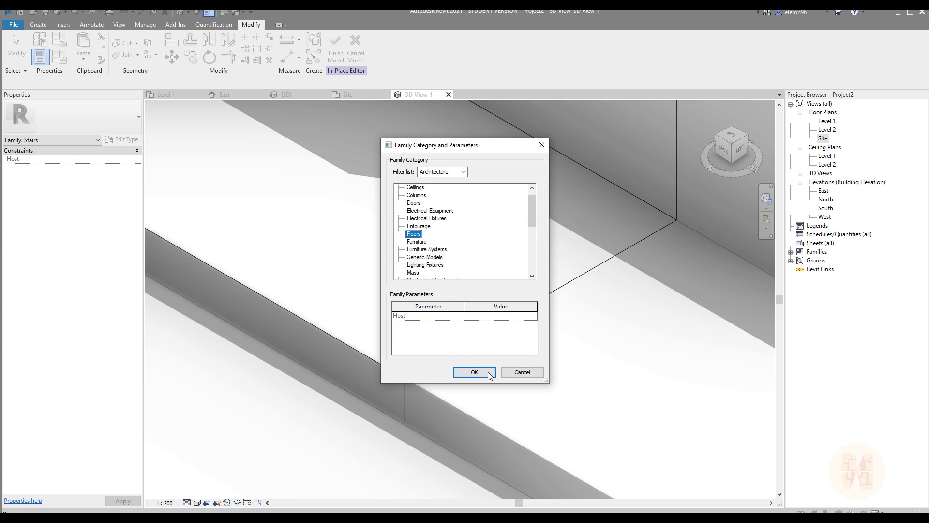
pyautogui.click(488, 372)
pyautogui.click(336, 47)
# Join the geometry of the lower seating stair and the adjoining flight of small steps.
pyautogui.click(117, 60)
pyautogui.click(382, 357)
pyautogui.click(415, 386)
pyautogui.click(374, 363)
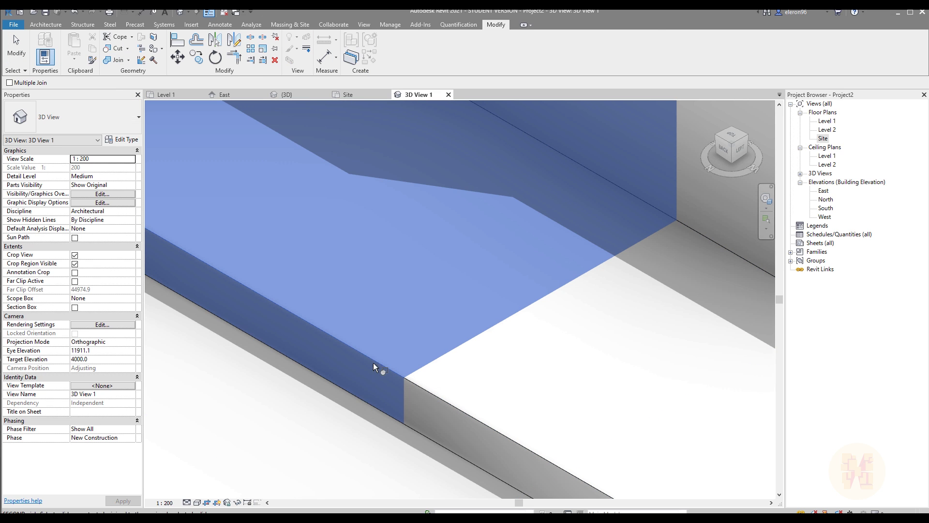
pyautogui.scroll(-8, 355, 410)
pyautogui.press('Escape')
# Join the supporting wall beside the seating stairs with the ramp floor above it.
pyautogui.click(431, 250)
pyautogui.scroll(8, 416, 259)
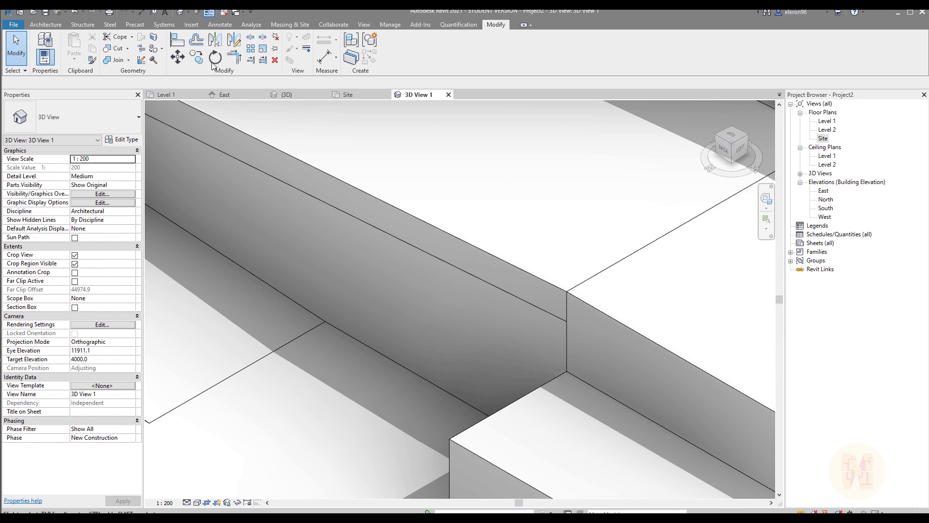
pyautogui.click(116, 59)
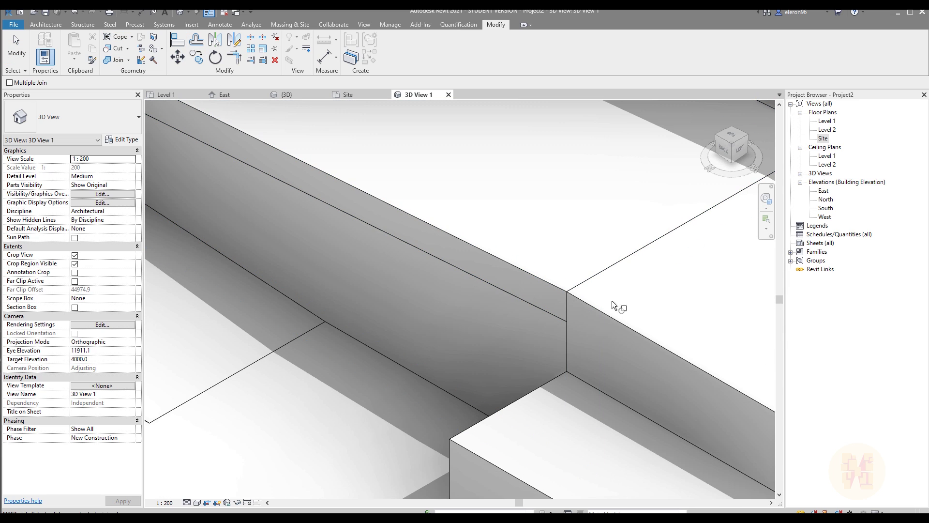
pyautogui.click(542, 280)
pyautogui.scroll(-2, 438, 317)
pyautogui.scroll(2, 597, 282)
pyautogui.click(476, 338)
pyautogui.click(428, 315)
pyautogui.moveTo(428, 315); pyautogui.dragTo(449, 386, button='middle')
pyautogui.click(448, 385)
pyautogui.click(504, 198)
# Try to join the front ramp's supporting wall with the floor above it.
pyautogui.scroll(-2, 387, 242)
pyautogui.moveTo(387, 242); pyautogui.dragTo(519, 257, button='middle')
pyautogui.scroll(2, 366, 283)
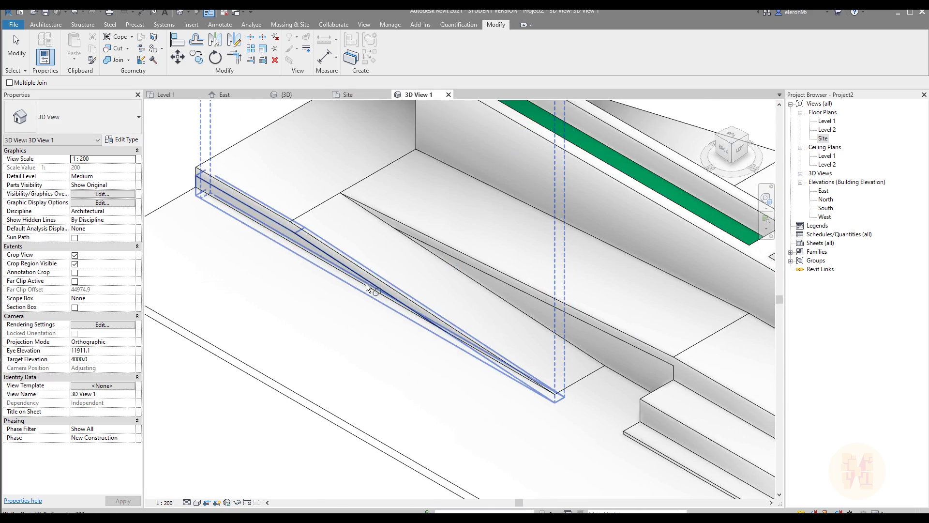
pyautogui.moveTo(406, 266); pyautogui.dragTo(443, 239, button='middle')
pyautogui.click(466, 343)
pyautogui.click(213, 429)
pyautogui.moveTo(148, 143); pyautogui.dragTo(393, 179, button='middle')
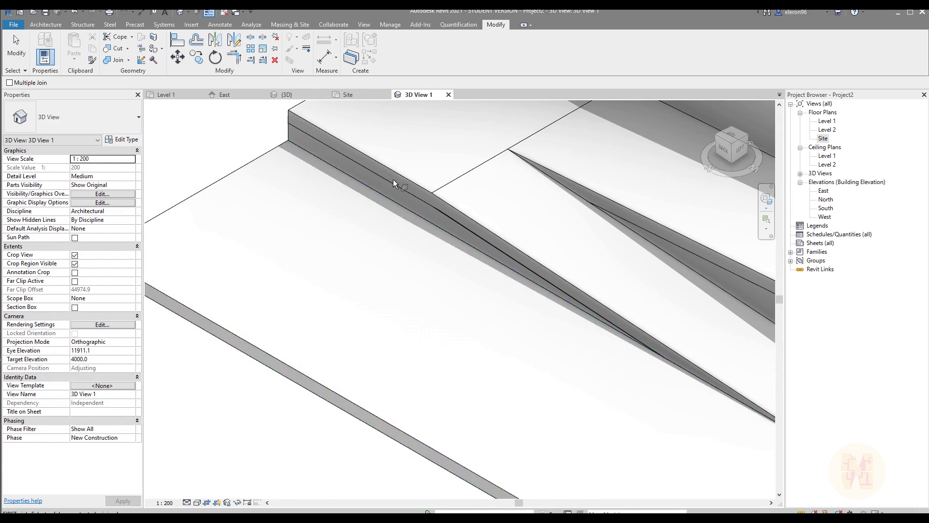
pyautogui.scroll(2, 393, 179)
pyautogui.click(217, 112)
pyautogui.click(506, 229)
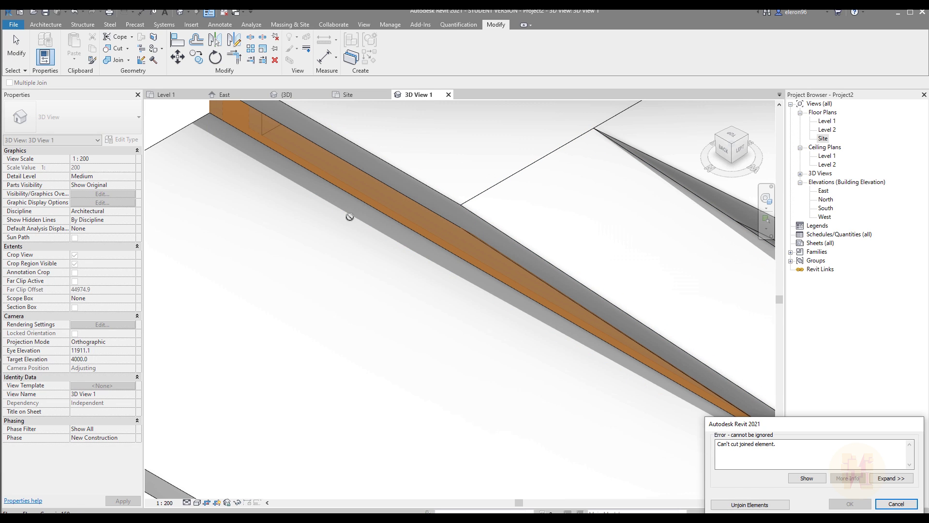
pyautogui.click(896, 504)
pyautogui.moveTo(474, 266)
pyautogui.mouseDown(button='middle')
pyautogui.moveTo(503, 297)
pyautogui.moveTo(394, 255)
pyautogui.mouseUp(button='middle')
pyautogui.press('Escape')
# Edit the front ramp wall's profile, aligning its sloped top line with the underside of the ramp floor.
pyautogui.doubleClick(419, 245)
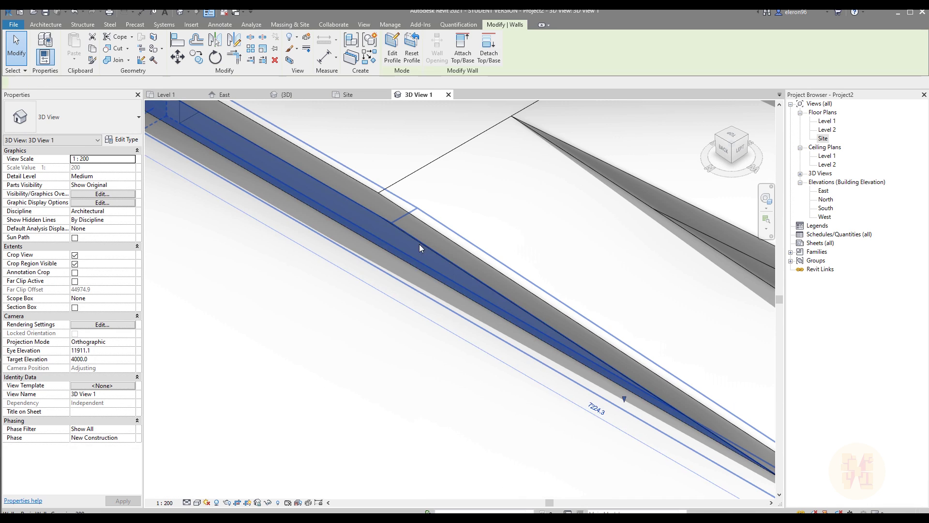
pyautogui.press('a')
pyautogui.press('l')
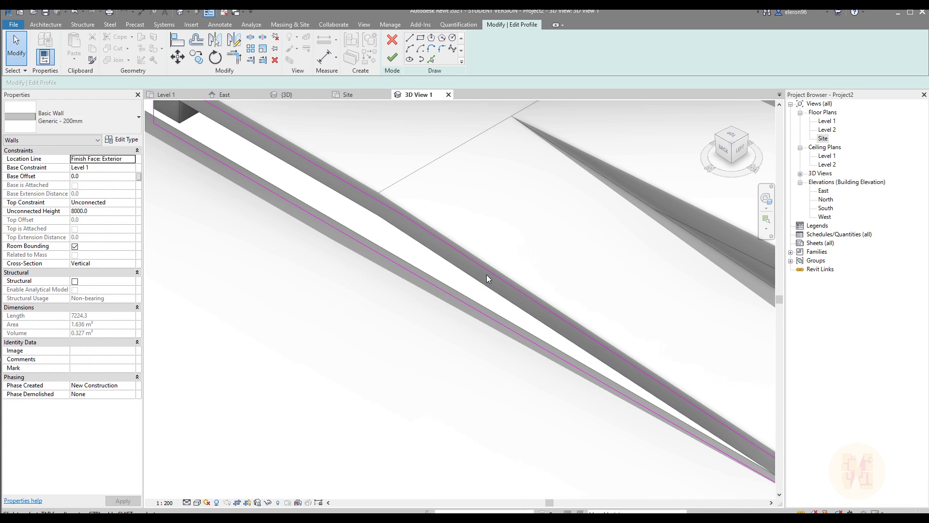
pyautogui.press('Tab')
pyautogui.click(486, 284)
pyautogui.click(483, 271)
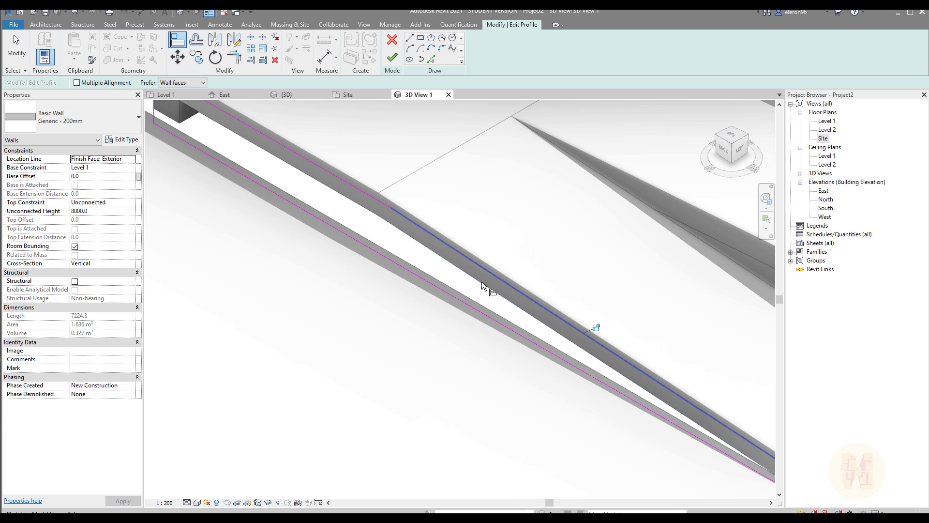
pyautogui.click(398, 58)
pyautogui.click(656, 365)
pyautogui.scroll(-2, 524, 293)
# Join the front supporting wall with the sloped ramp floor.
pyautogui.click(117, 60)
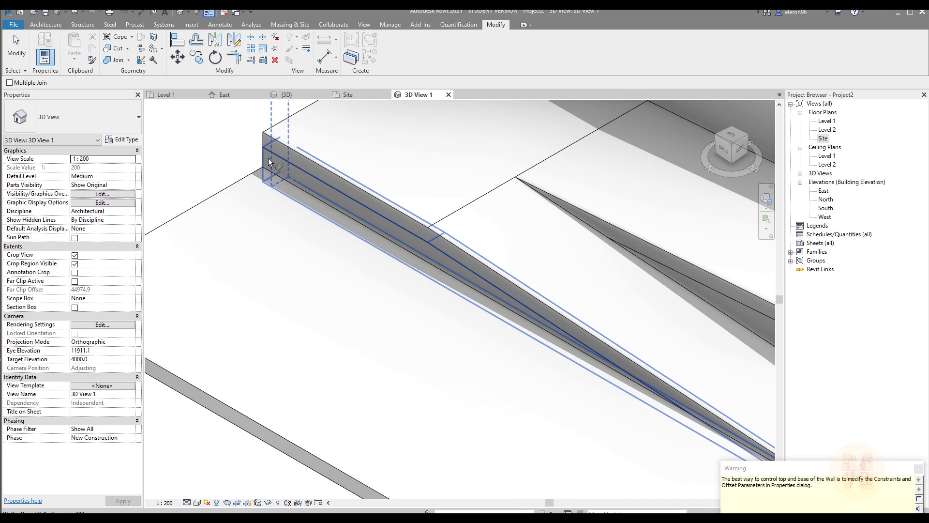
pyautogui.click(264, 153)
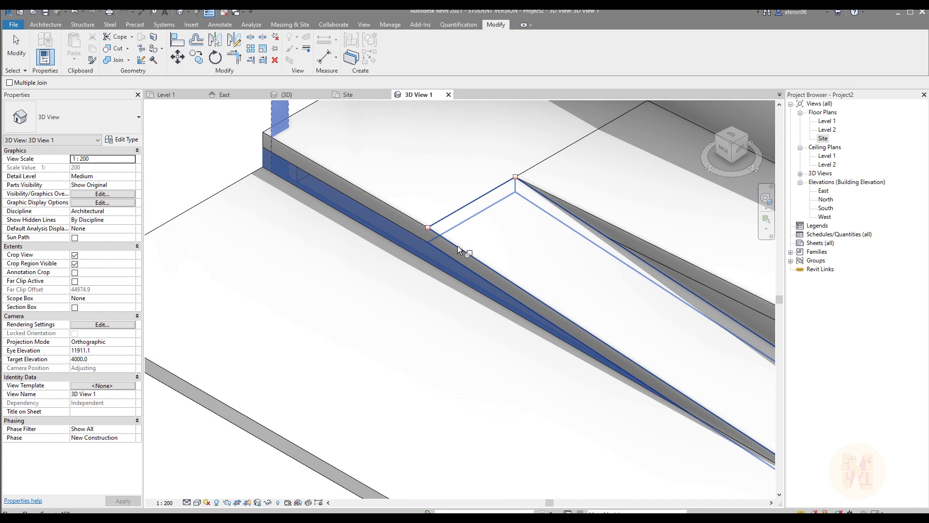
pyautogui.click(457, 246)
pyautogui.press('Escape')
pyautogui.scroll(-4, 404, 230)
pyautogui.moveTo(499, 322); pyautogui.dragTo(450, 334, button='middle')
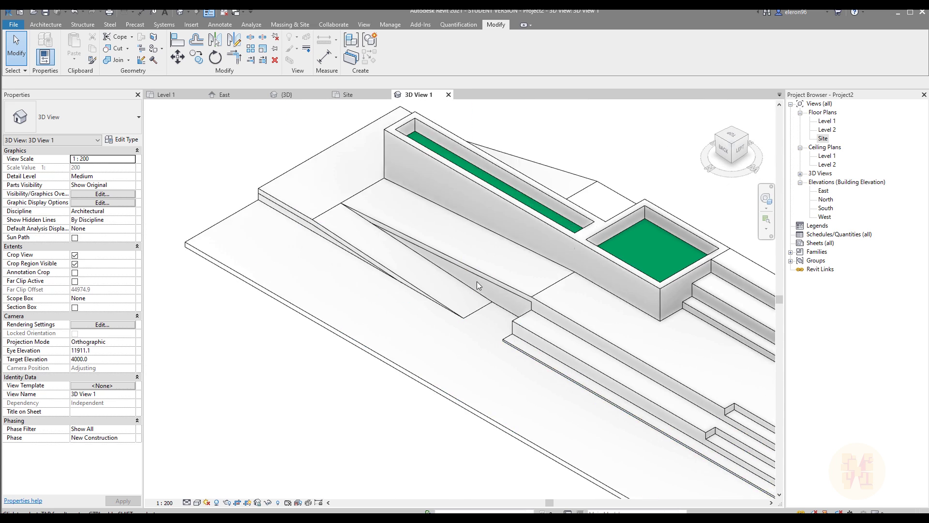
# Hide the joint lines on the upper ramp's side wall using Linework with the <Invisible lines> style.
pyautogui.scroll(6, 477, 281)
pyautogui.press('l')
pyautogui.press('w')
pyautogui.click(415, 53)
pyautogui.click(411, 111)
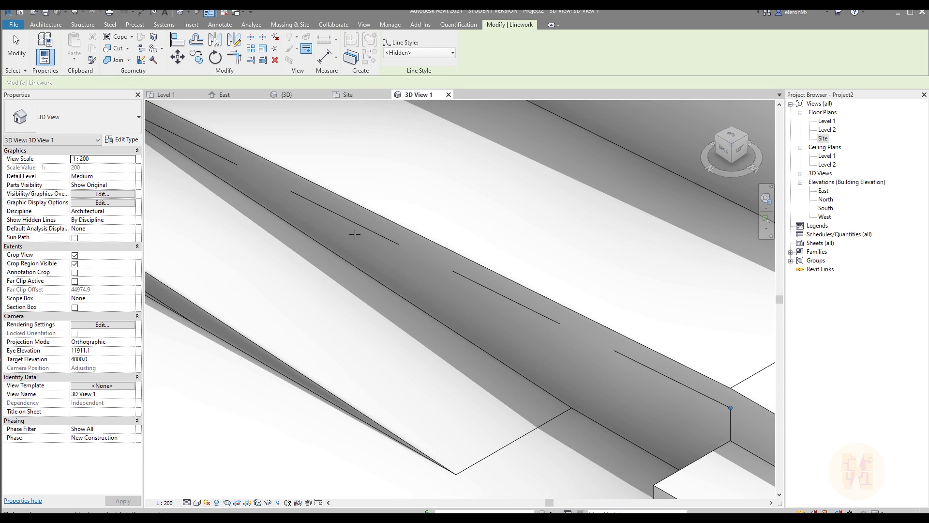
pyautogui.click(416, 54)
pyautogui.click(411, 120)
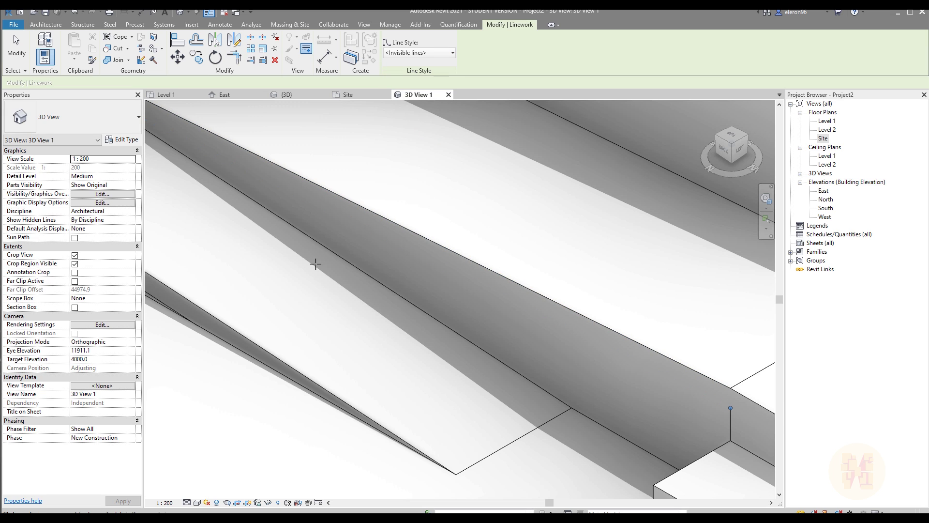
pyautogui.scroll(-3, 316, 264)
pyautogui.scroll(3, 527, 293)
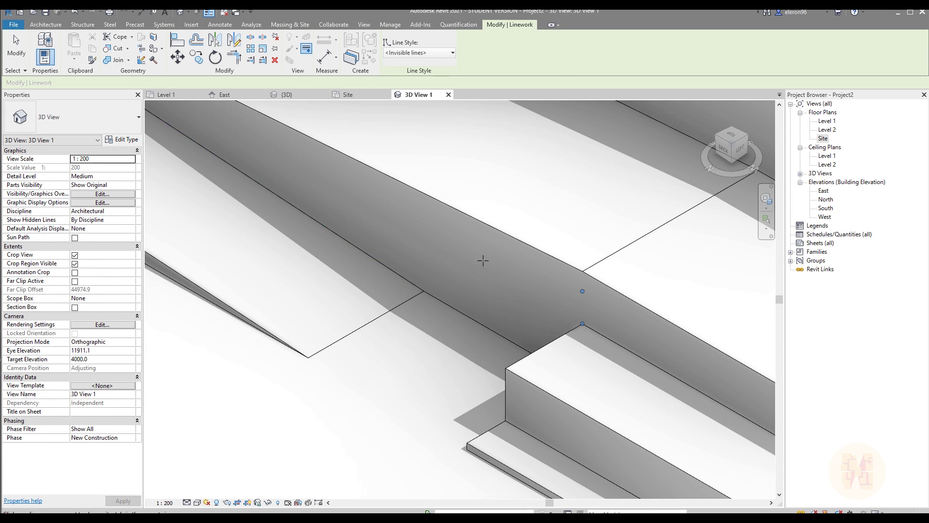
# Make the joint line along the front ramp's side wall invisible with Linework.
pyautogui.scroll(-5, 484, 260)
pyautogui.scroll(5, 358, 202)
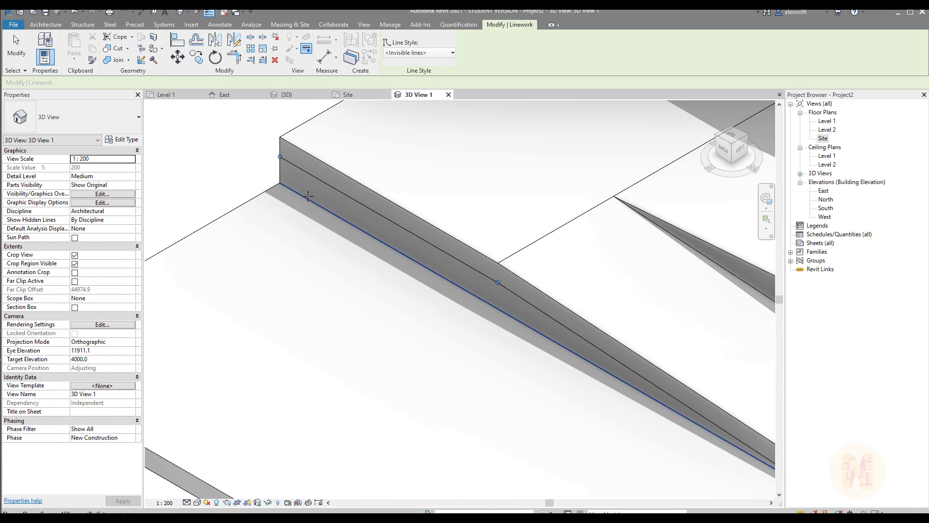
pyautogui.click(507, 291)
pyautogui.scroll(-4, 508, 291)
pyautogui.press('Escape')
pyautogui.scroll(2, 417, 317)
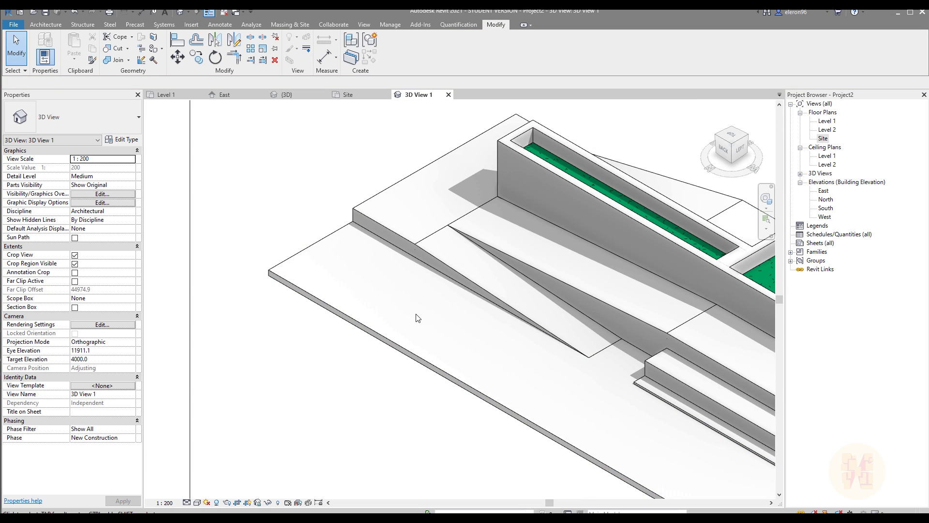
# Apply the <Wide Lines> Linework style to the ground floor's end edge and the raised platform's end corner and top edge.
pyautogui.scroll(-1, 417, 317)
pyautogui.moveTo(496, 332); pyautogui.dragTo(332, 309, button='middle')
pyautogui.moveTo(512, 419); pyautogui.dragTo(469, 407, button='middle')
pyautogui.click(308, 50)
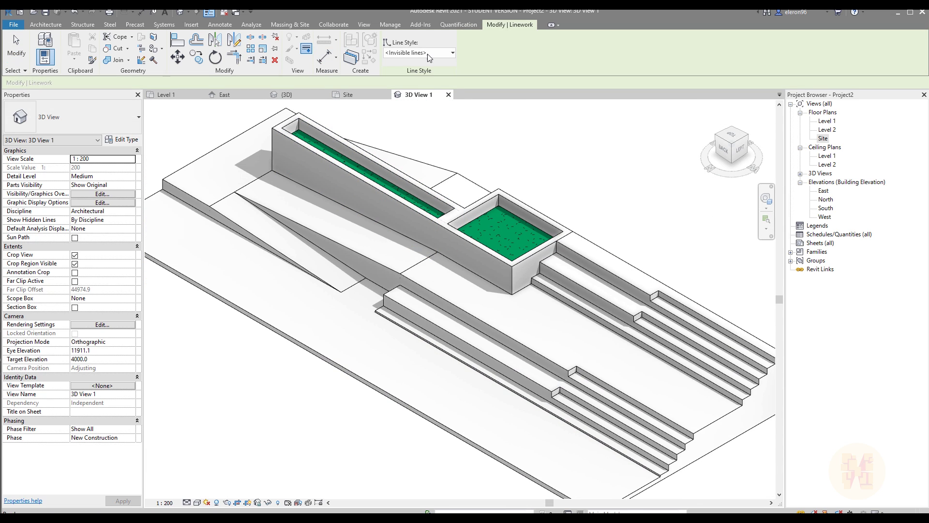
pyautogui.click(428, 53)
pyautogui.click(410, 186)
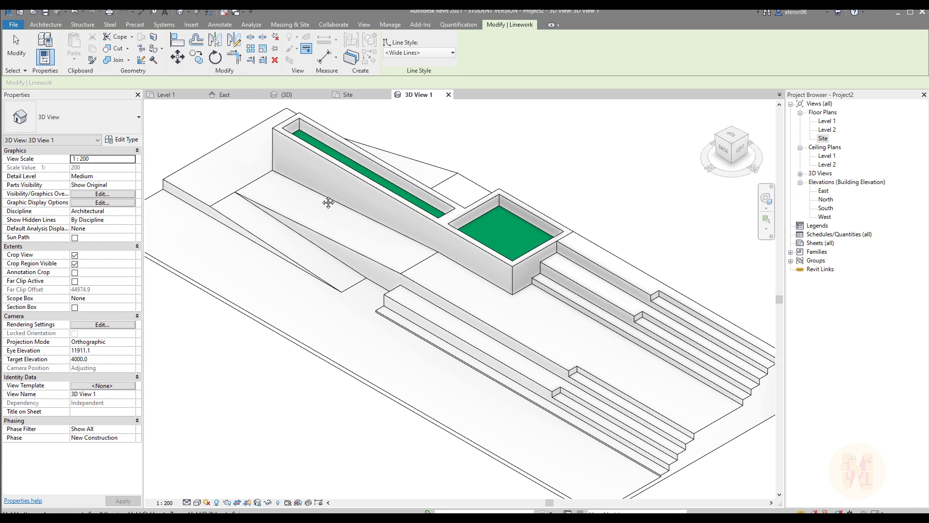
pyautogui.scroll(5, 205, 249)
pyautogui.click(286, 297)
pyautogui.moveTo(503, 146); pyautogui.dragTo(333, 222, button='middle')
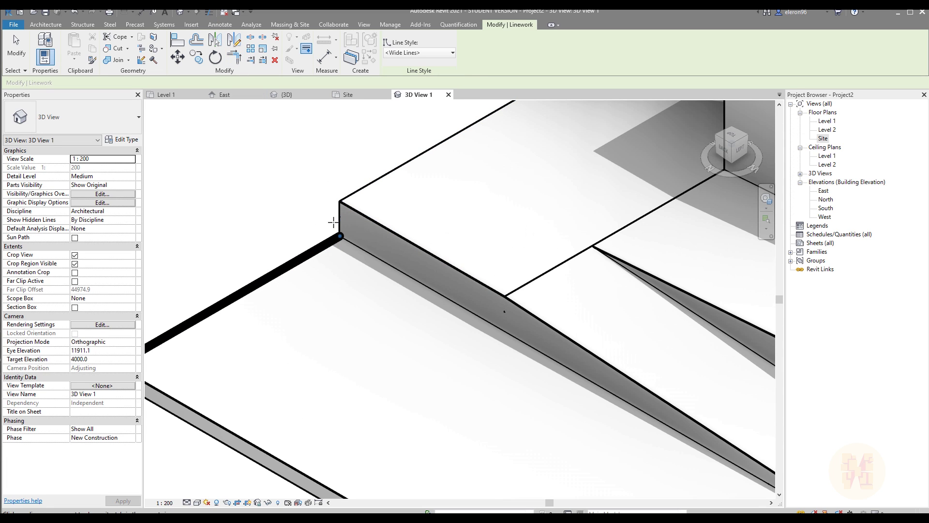
pyautogui.click(337, 228)
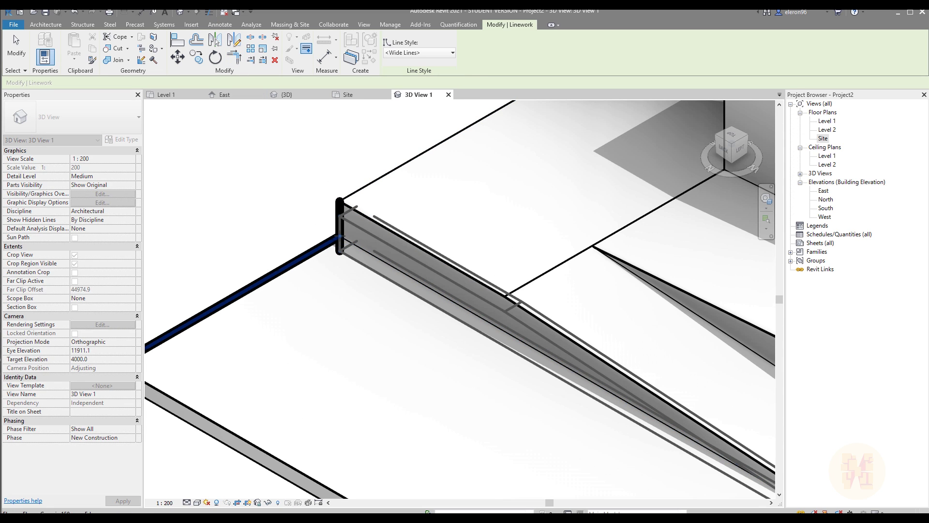
pyautogui.click(388, 173)
# Apply wide linework to the back outline behind the long planter and along the rear ramp's sloped edge.
pyautogui.scroll(-3, 387, 173)
pyautogui.scroll(2, 416, 262)
pyautogui.moveTo(527, 331); pyautogui.dragTo(430, 275)
pyautogui.moveTo(616, 320); pyautogui.dragTo(448, 261, button='middle')
pyautogui.click(427, 293)
pyautogui.click(362, 262)
pyautogui.moveTo(338, 252); pyautogui.dragTo(383, 279)
# Thicken the short exposed edge at the long planter's back corner and try to extend the adjacent wide line to it.
pyautogui.moveTo(280, 220); pyautogui.dragTo(279, 217)
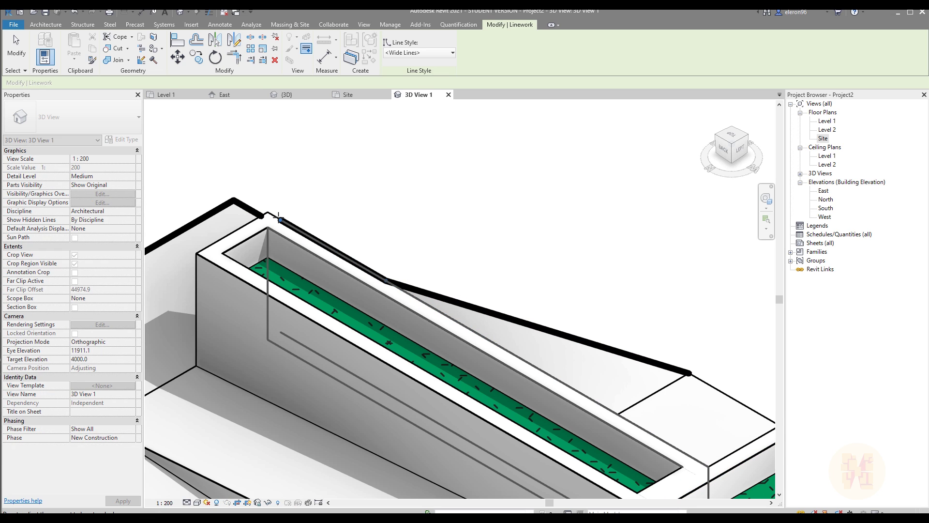
pyautogui.hotkey('ctrl', 'z')
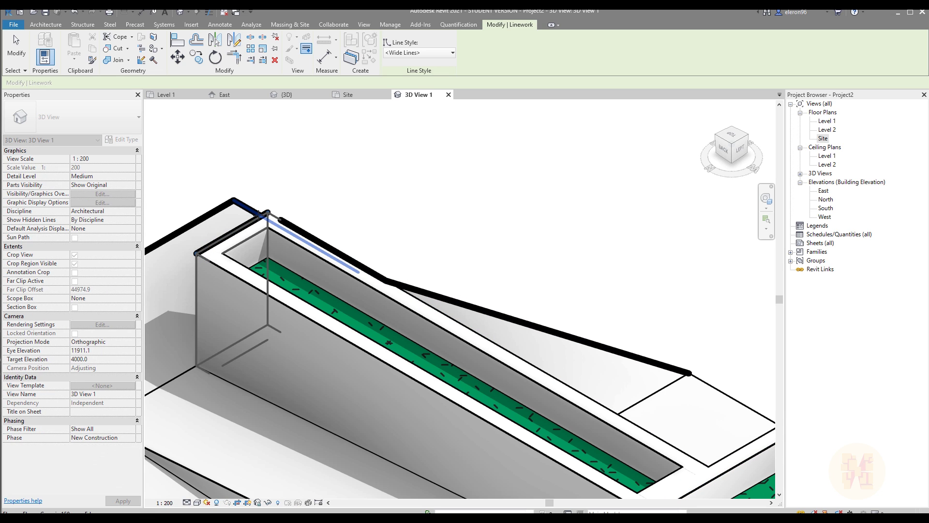
pyautogui.moveTo(281, 220); pyautogui.dragTo(270, 212)
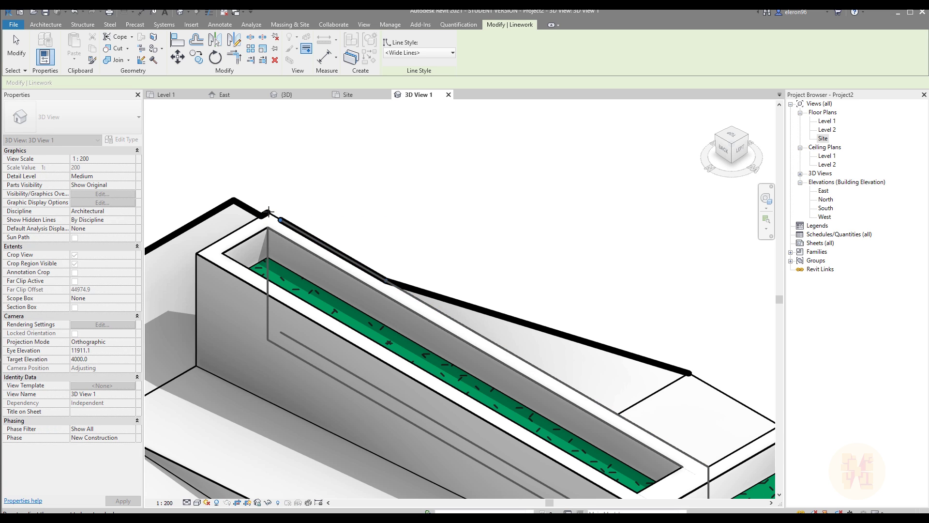
pyautogui.scroll(6, 268, 212)
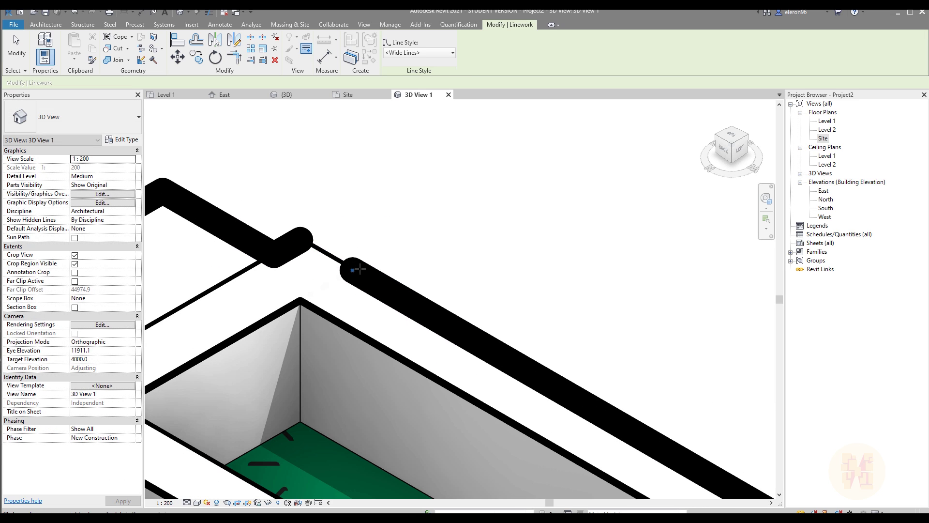
# Apply wide linework to the back edge of the landing beside the square planter.
pyautogui.scroll(-8, 409, 232)
pyautogui.scroll(2, 677, 319)
pyautogui.moveTo(678, 319); pyautogui.dragTo(394, 237, button='middle')
pyautogui.click(400, 278)
pyautogui.moveTo(539, 305); pyautogui.dragTo(481, 270, button='middle')
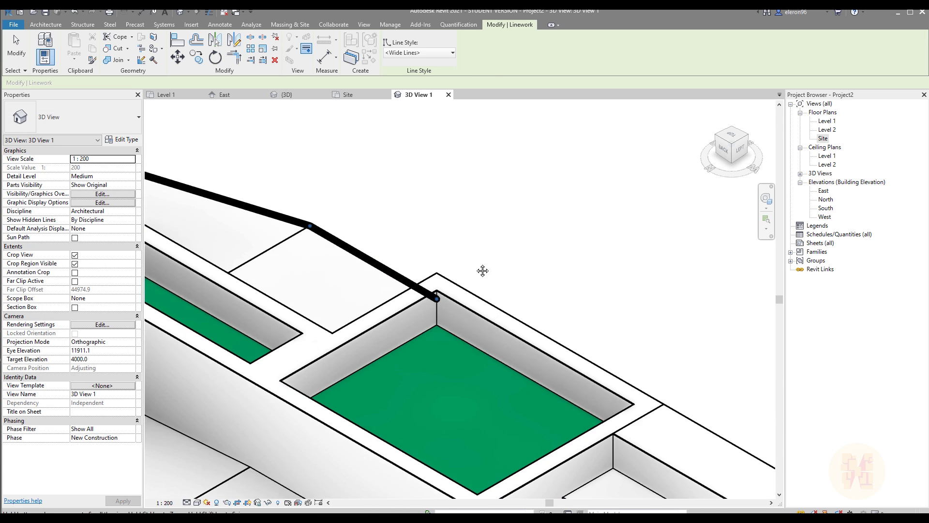
# Apply wide linework to the square planter's outer rim edges meeting at its back corner.
pyautogui.scroll(3, 466, 263)
pyautogui.click(411, 332)
pyautogui.click(380, 291)
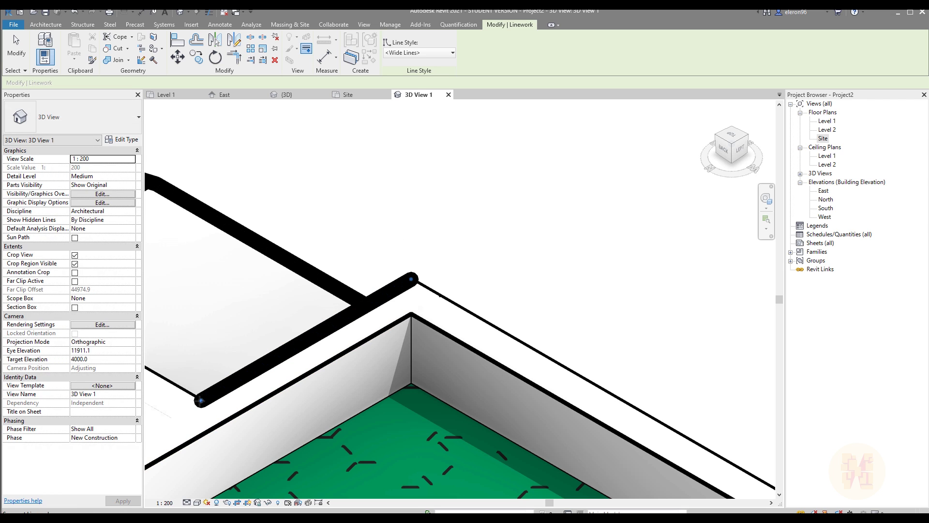
pyautogui.click(426, 290)
pyautogui.click(460, 308)
# Extend the wide linework along the back outline from the square planter past the upper stairs to the end corner.
pyautogui.scroll(-3, 472, 278)
pyautogui.moveTo(726, 415); pyautogui.dragTo(517, 274, button='middle')
pyautogui.click(488, 283)
pyautogui.click(523, 293)
pyautogui.scroll(-3, 523, 292)
pyautogui.moveTo(653, 355); pyautogui.dragTo(447, 184, button='middle')
pyautogui.click(487, 225)
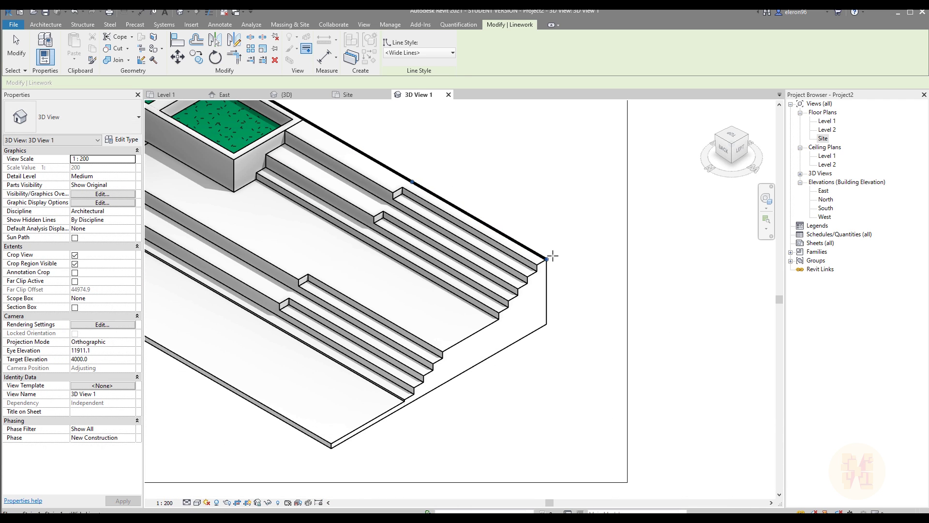
# Apply wide linework to the stair end wall's vertical and bottom edges and the ground floor's front bottom edge.
pyautogui.scroll(4, 552, 256)
pyautogui.click(539, 338)
pyautogui.click(523, 402)
pyautogui.scroll(-3, 564, 311)
pyautogui.moveTo(365, 430); pyautogui.dragTo(529, 333, button='middle')
pyautogui.click(507, 381)
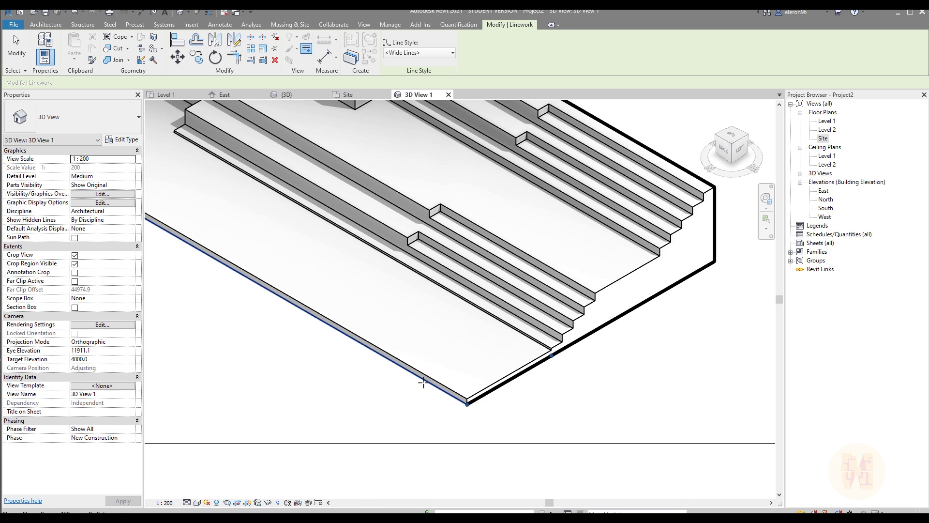
pyautogui.click(423, 381)
pyautogui.scroll(-3, 484, 331)
pyautogui.moveTo(218, 238); pyautogui.dragTo(437, 293, button='middle')
pyautogui.scroll(1, 437, 293)
pyautogui.scroll(-3, 457, 332)
pyautogui.press('Escape')
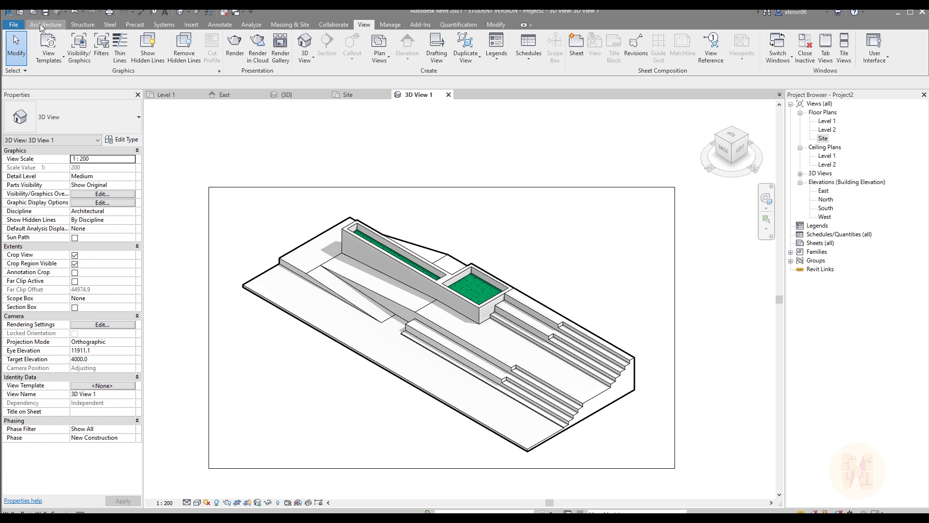
# Start an image export of the 3D view with TIFF as the format for shaded and non-shaded views.
pyautogui.click(13, 24)
pyautogui.click(37, 164)
pyautogui.scroll(-1, 134, 227)
pyautogui.moveTo(133, 228)
pyautogui.moveTo(138, 166)
pyautogui.click(228, 199)
pyautogui.click(497, 317)
pyautogui.click(480, 360)
pyautogui.click(501, 334)
pyautogui.click(491, 380)
# Set the export range to the current window, the zoom to 500% of actual size and the raster image quality to 600.
pyautogui.click(348, 243)
pyautogui.click(346, 228)
pyautogui.click(476, 265)
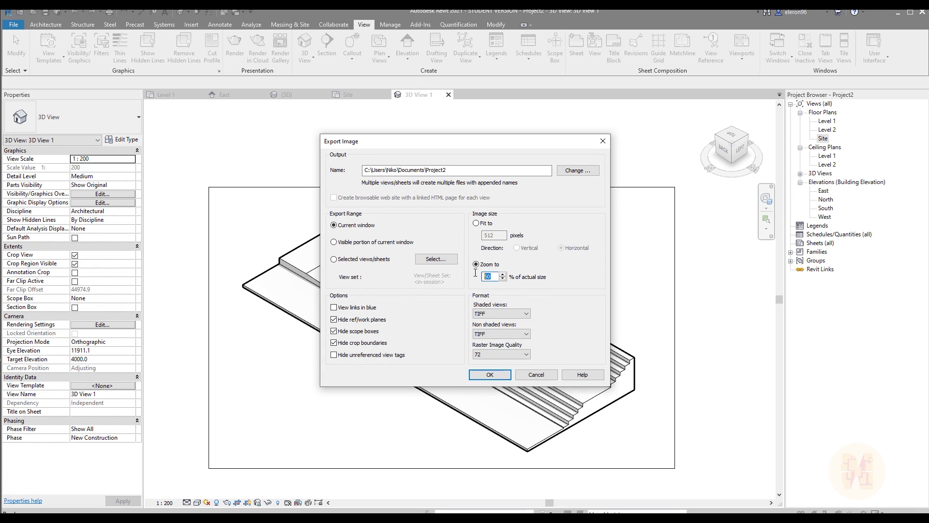
pyautogui.click(501, 354)
pyautogui.click(499, 387)
# Export the image as Project2 to the Desktop and inspect the linework in the exported file.
pyautogui.click(578, 170)
pyautogui.click(153, 382)
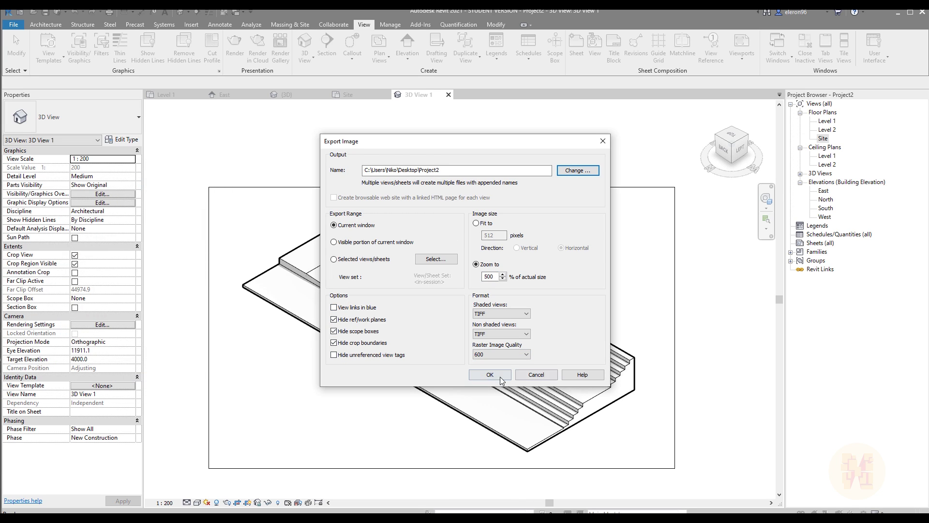
pyautogui.click(490, 375)
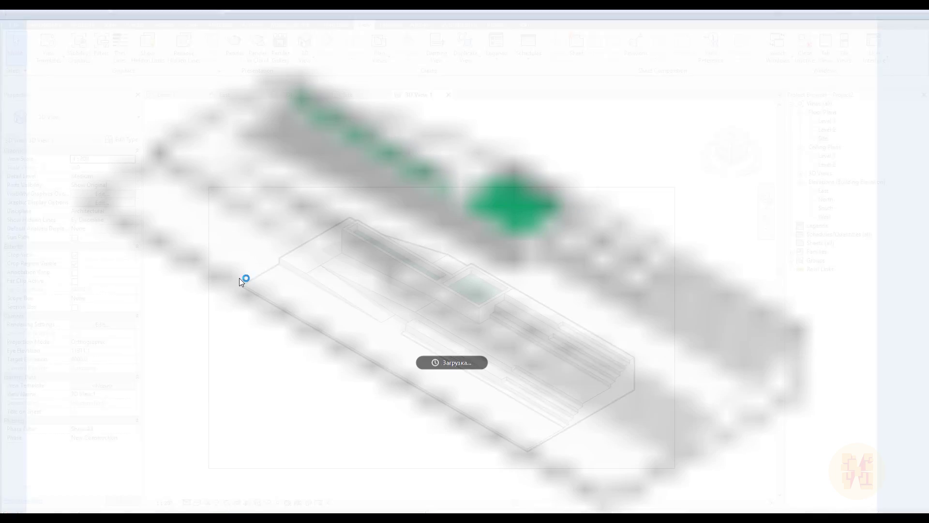
pyautogui.scroll(4, 567, 321)
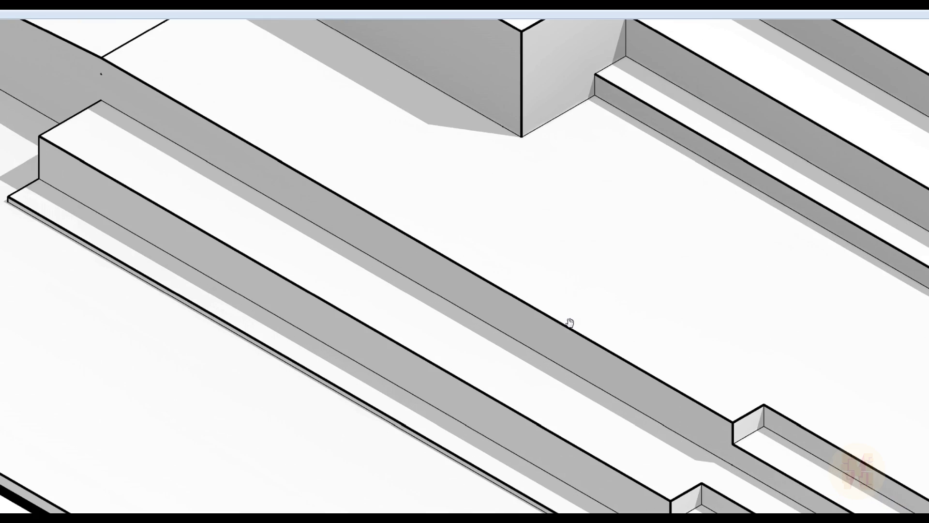
pyautogui.scroll(-4, 567, 323)
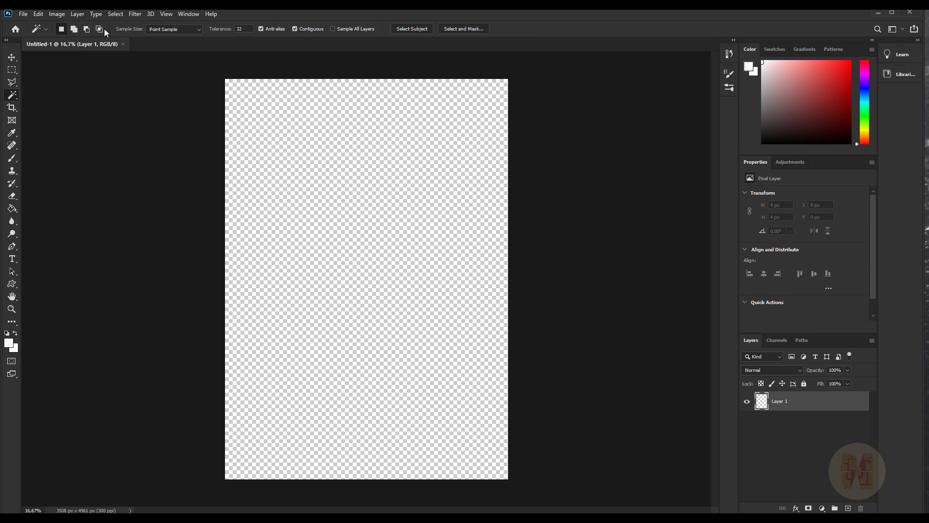
# In Photoshop, rotate the blank canvas 90° to landscape orientation.
pyautogui.click(57, 14)
pyautogui.moveTo(99, 42)
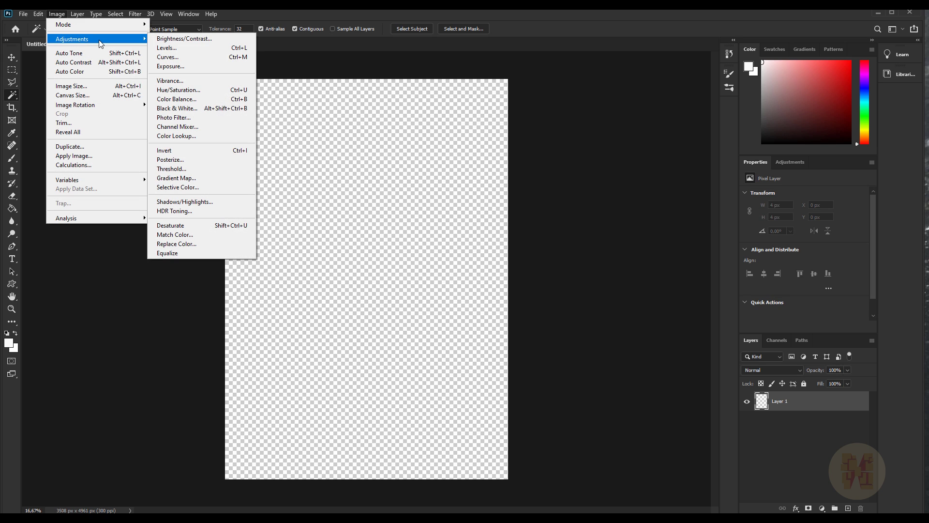
pyautogui.moveTo(94, 105)
pyautogui.click(172, 115)
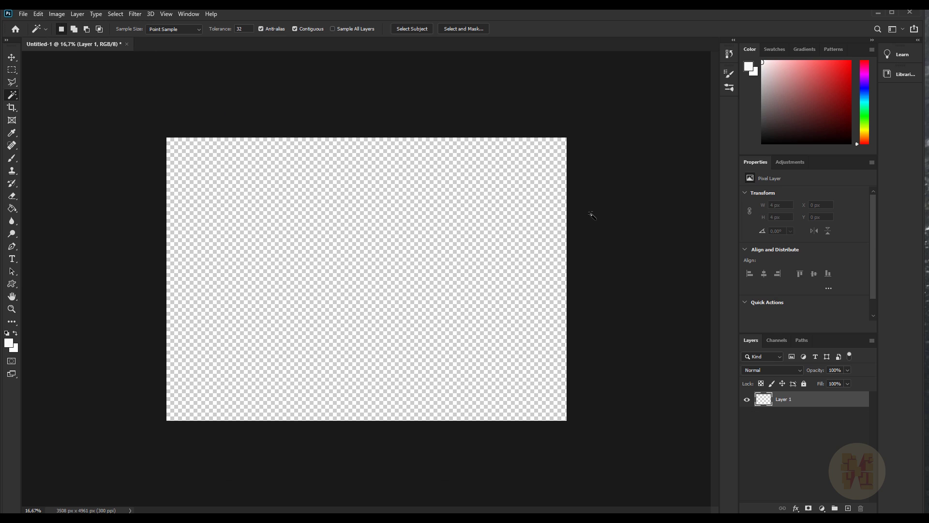
# Add a new layer and rename the bottom layer Background.
pyautogui.hotkey('ctrl', 'shift', 'n')
pyautogui.press('Return')
pyautogui.doubleClick(786, 415)
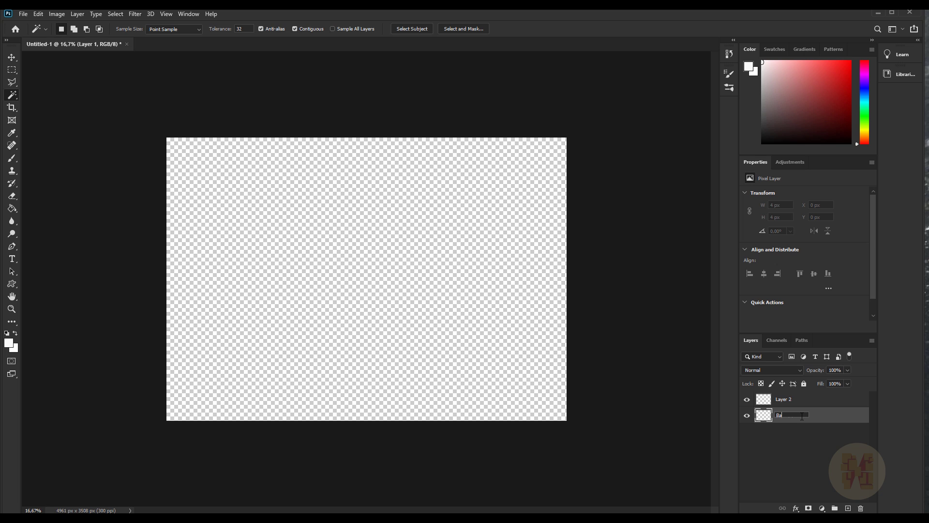
pyautogui.press('Return')
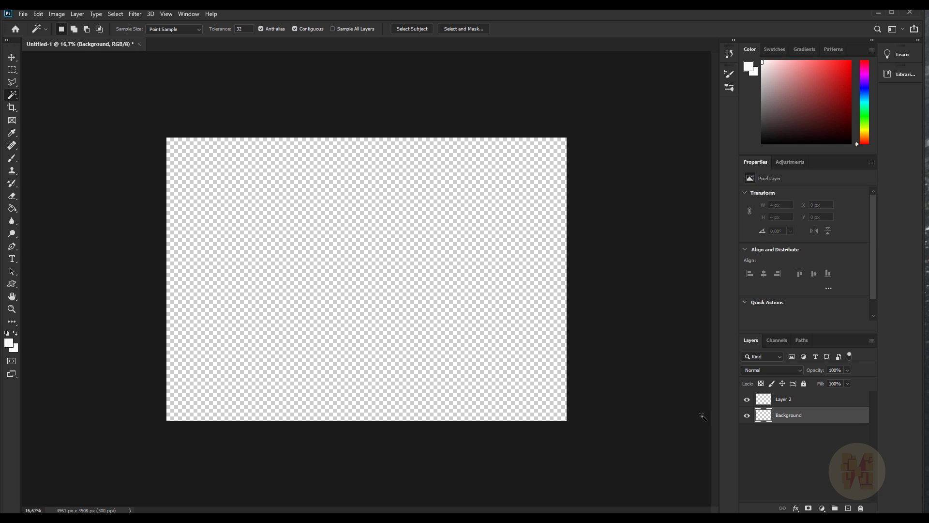
# Fill the Background layer with dark grey and try a Levels adjustment with an output white level of 131.
pyautogui.click(8, 343)
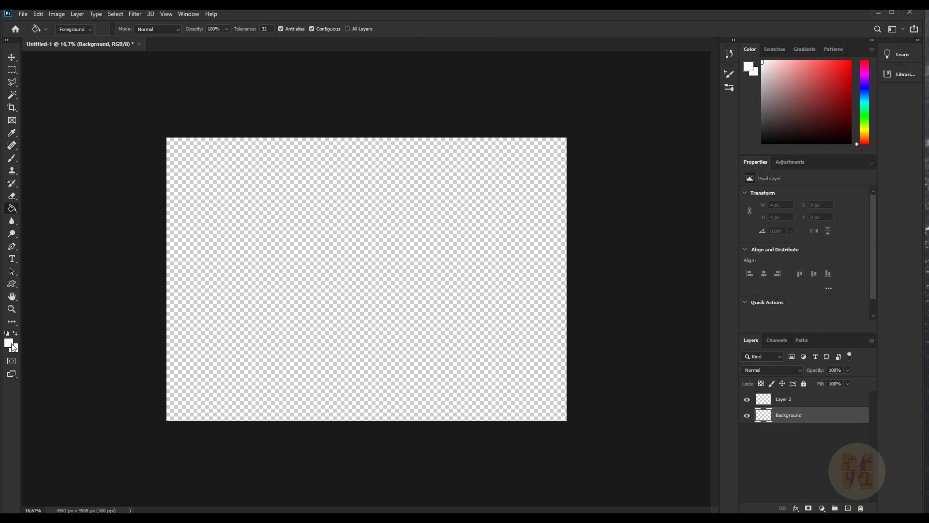
pyautogui.click(325, 206)
pyautogui.press('Return')
pyautogui.press('g')
pyautogui.click(169, 360)
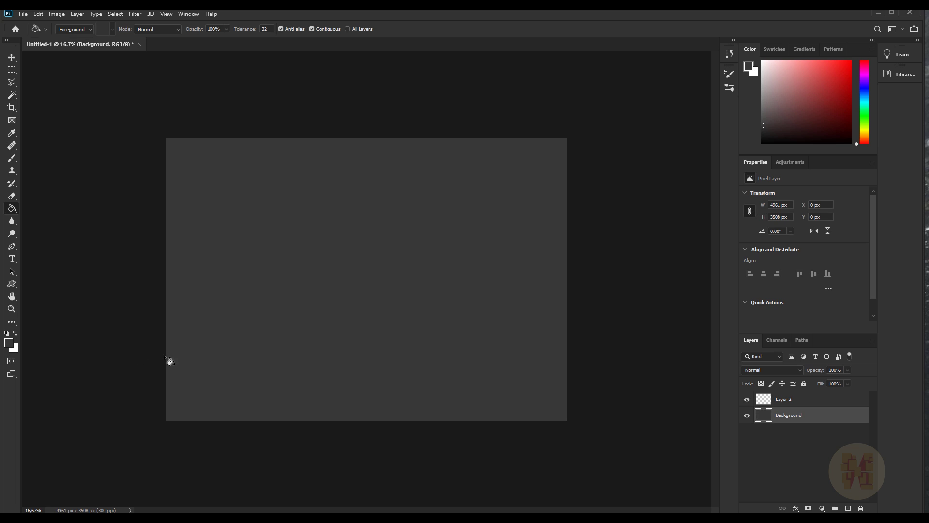
pyautogui.hotkey('ctrl', 'l')
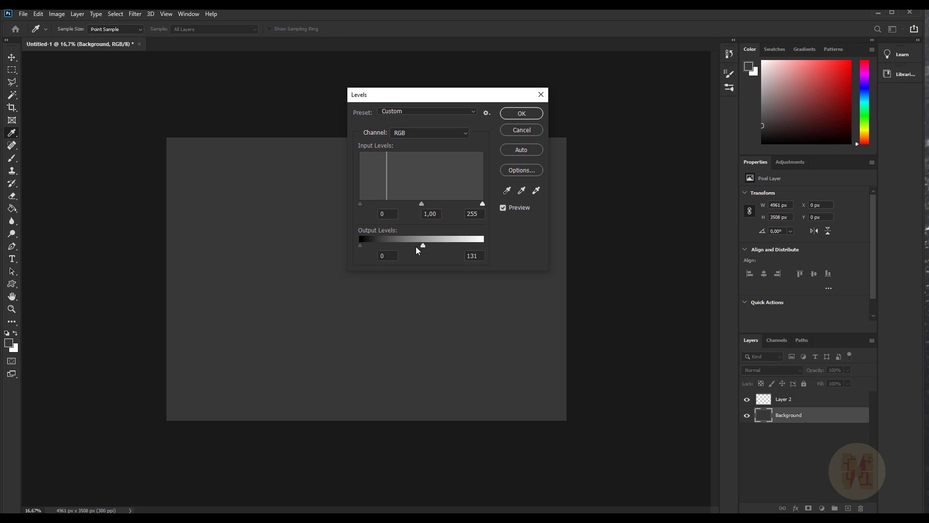
pyautogui.click(523, 114)
# Refill the Background layer with grey #595959 and again with a lighter grey.
pyautogui.click(9, 343)
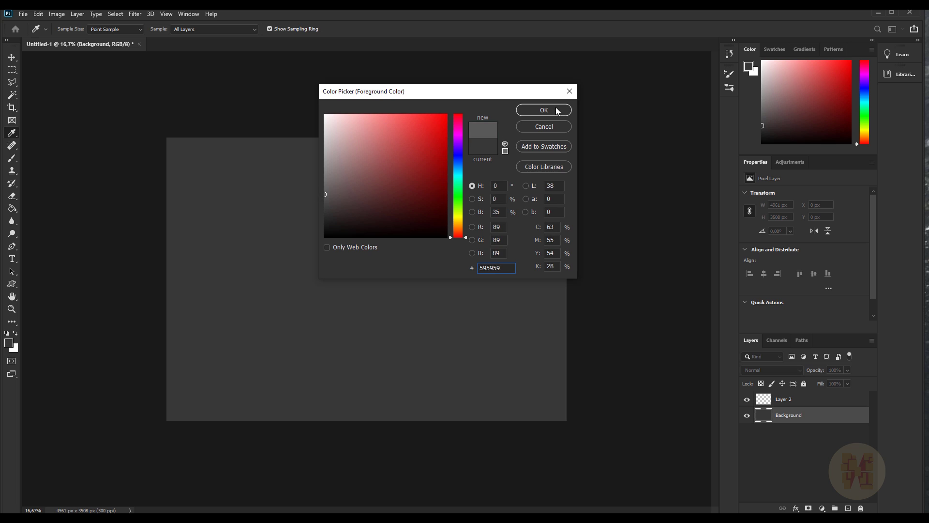
pyautogui.click(544, 110)
pyautogui.click(315, 379)
pyautogui.click(9, 343)
pyautogui.click(545, 111)
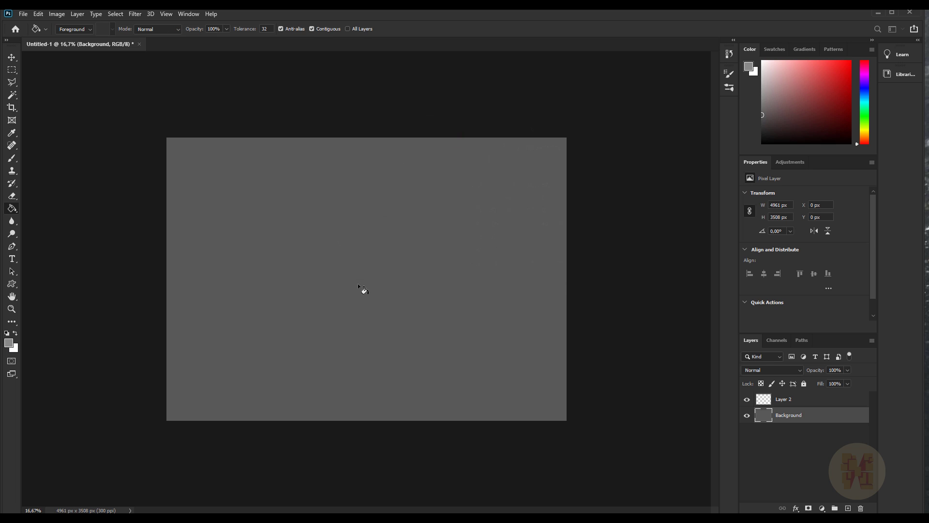
pyautogui.click(365, 290)
# Place the exported Project2 image across the full width of the canvas above the Background layer.
pyautogui.click(10, 57)
pyautogui.click(391, 268)
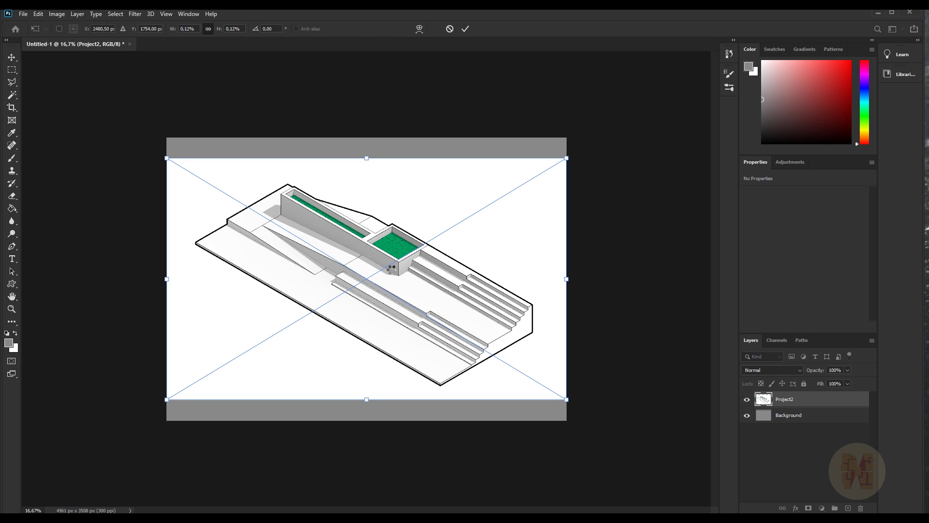
pyautogui.click(467, 30)
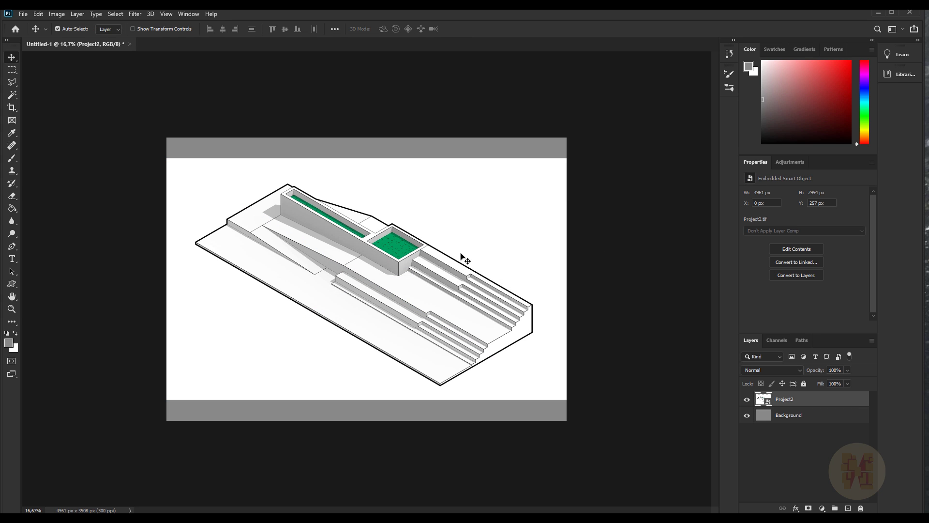
# Open the contents of the Project2 smart object and convert its locked background into an editable layer.
pyautogui.doubleClick(768, 406)
pyautogui.press('Return')
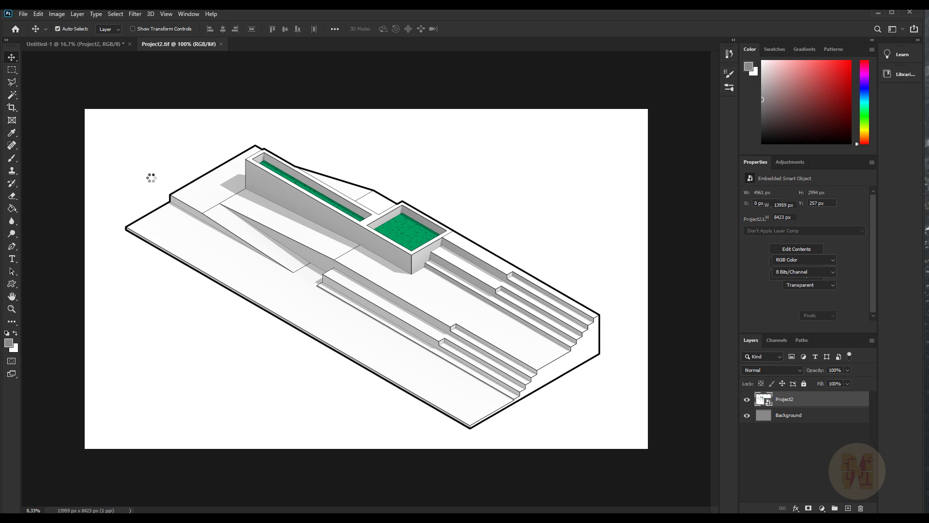
pyautogui.doubleClick(821, 400)
pyautogui.click(526, 147)
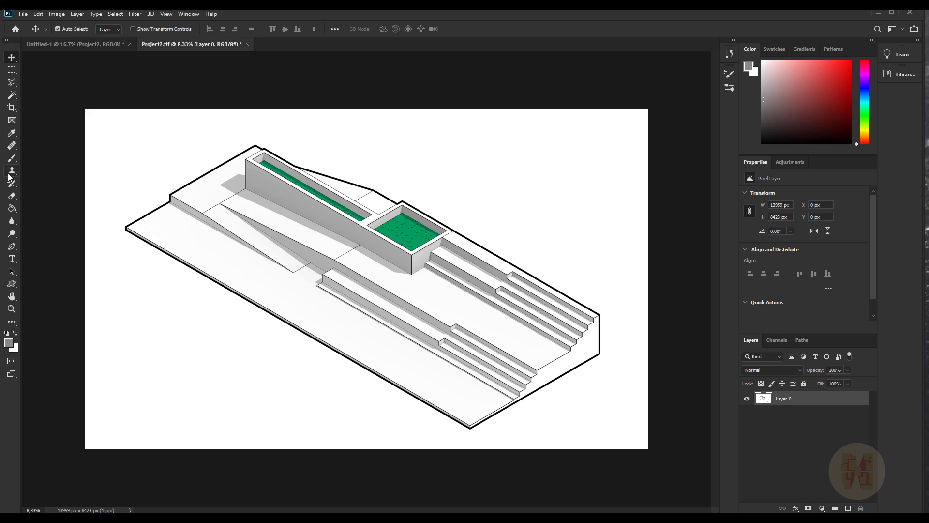
# Select the white area around the model with the Magic Wand, delete it and deselect.
pyautogui.click(12, 94)
pyautogui.click(136, 146)
pyautogui.press('Delete')
pyautogui.hotkey('ctrl', 'd')
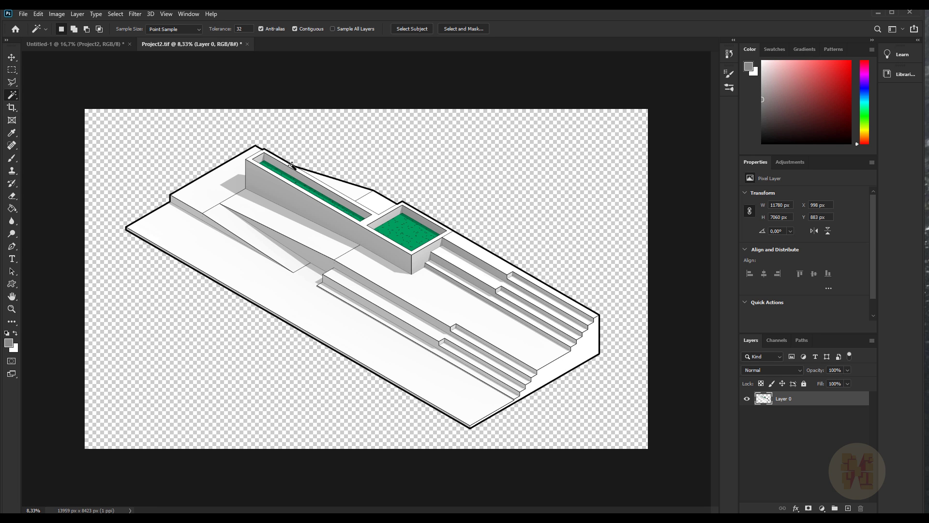
# Close Project2.tif, saving its changes with the layers included and the offered TIFF options.
pyautogui.click(247, 45)
pyautogui.click(417, 201)
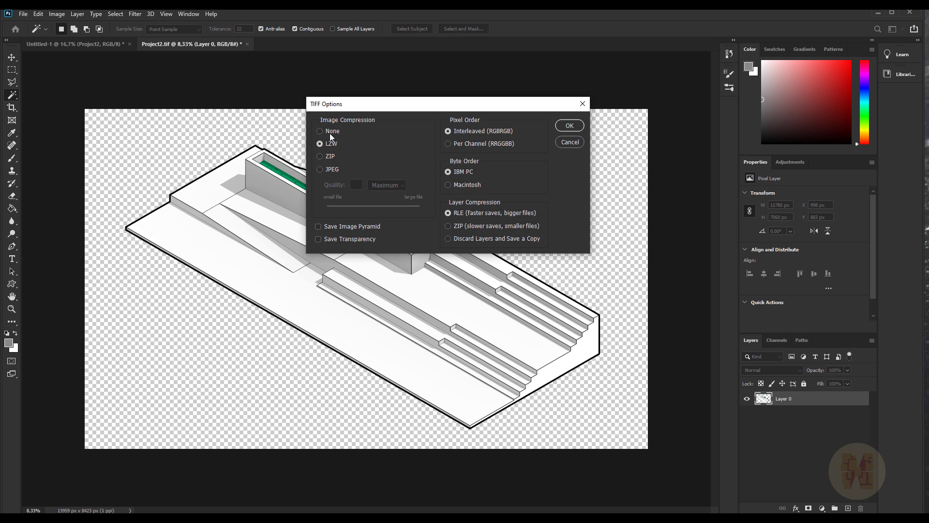
pyautogui.click(569, 126)
pyautogui.click(416, 201)
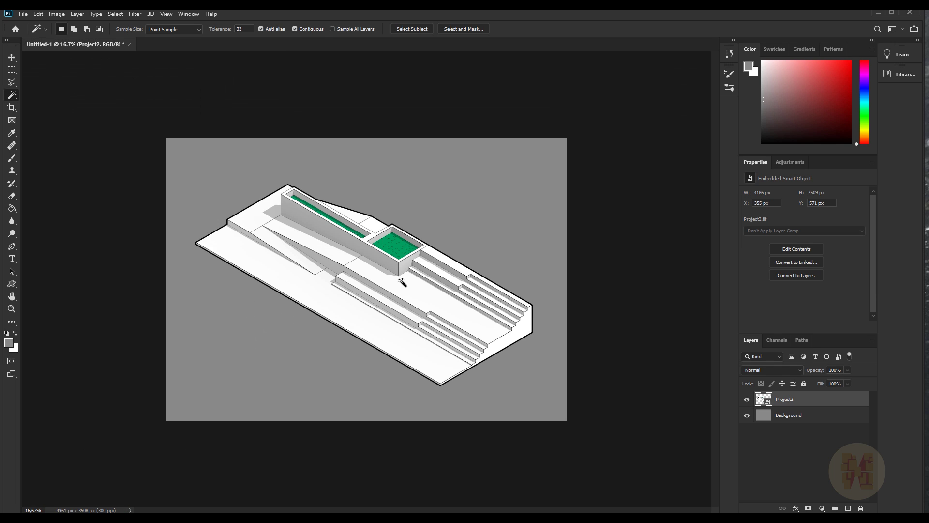
# Place the trees-outline-png-7-transparent image in the square planter, scaled to about 725 × 1002 px.
pyautogui.press('v')
pyautogui.click(624, 261)
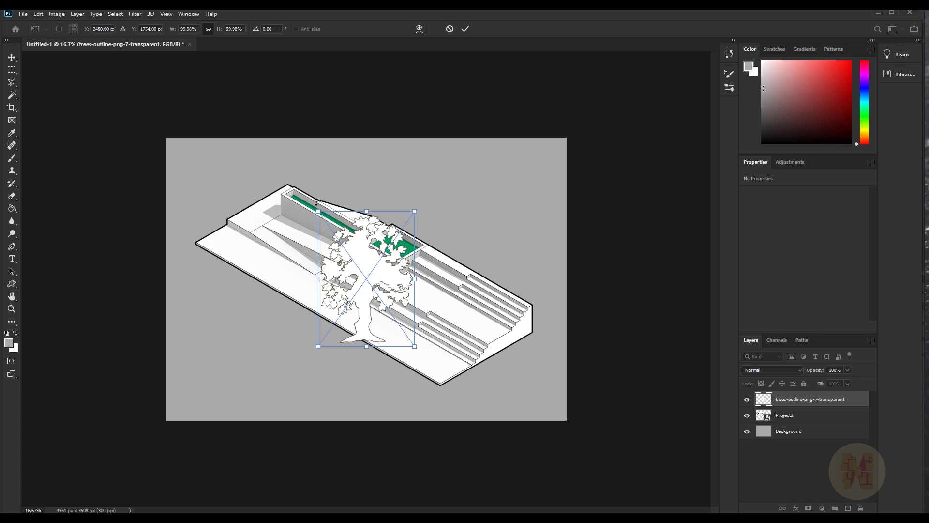
pyautogui.moveTo(318, 212); pyautogui.dragTo(335, 226)
pyautogui.moveTo(309, 378); pyautogui.dragTo(424, 195)
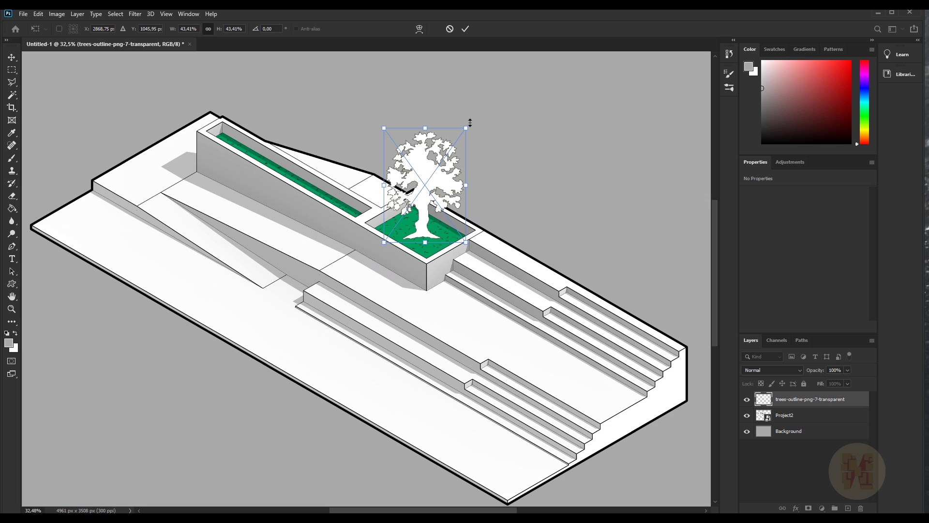
pyautogui.moveTo(470, 123); pyautogui.dragTo(487, 74)
pyautogui.press('Return')
# Choose a hard round brush from General Brushes and set its size to 6 px and spacing to 200%.
pyautogui.press('b')
pyautogui.click(539, 141)
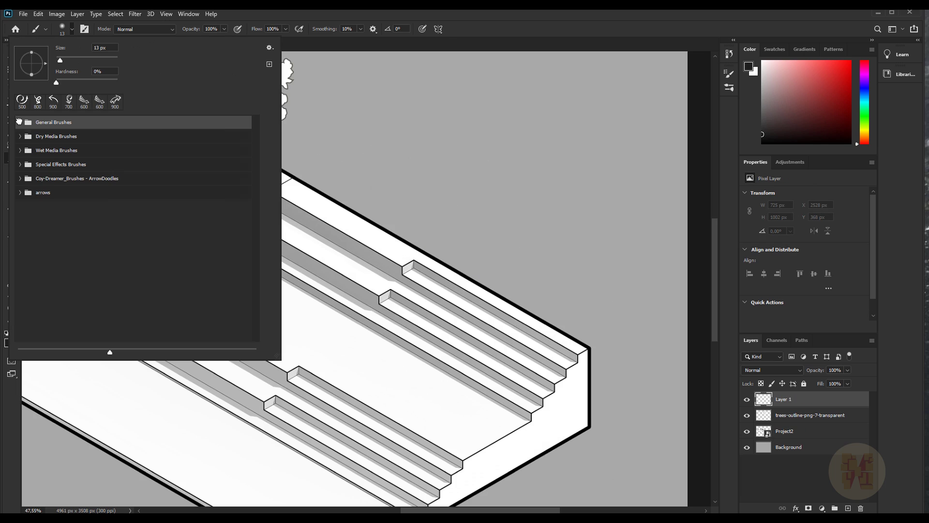
pyautogui.click(19, 122)
pyautogui.click(148, 145)
pyautogui.click(72, 30)
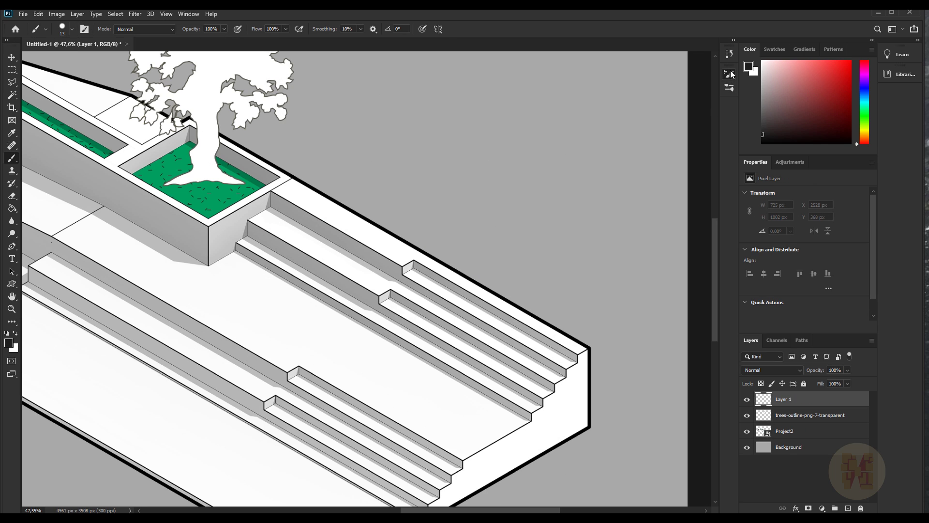
pyautogui.click(730, 87)
pyautogui.moveTo(622, 154); pyautogui.dragTo(619, 155)
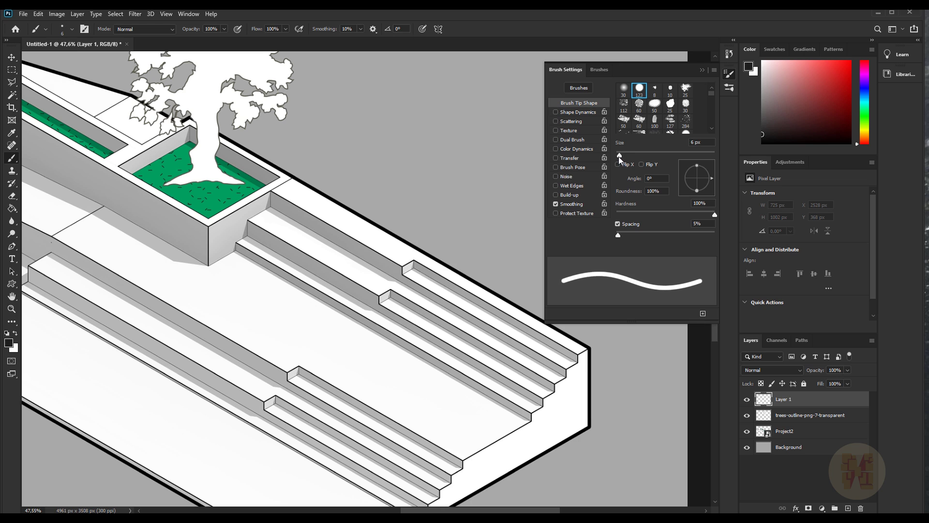
pyautogui.moveTo(631, 234); pyautogui.dragTo(690, 235)
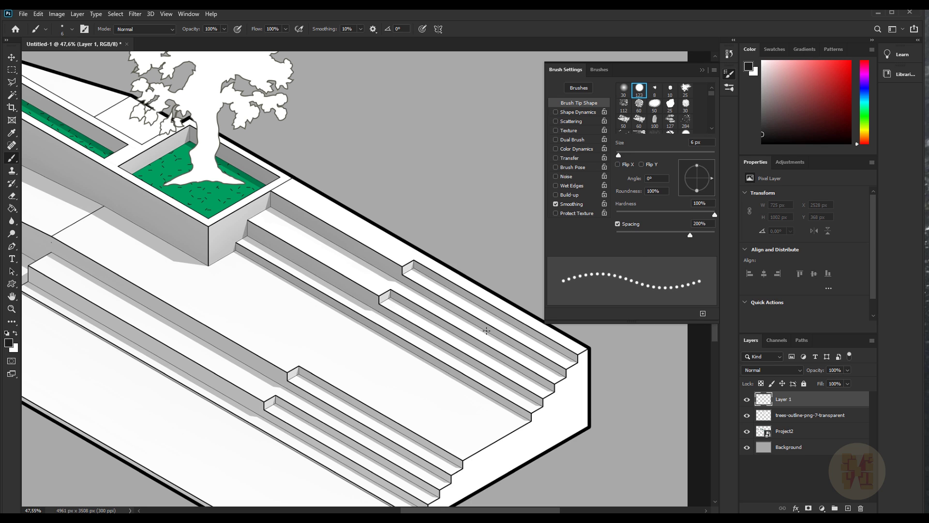
# Draw a vertical dotted line about 958 px high rising from the upper stairs.
pyautogui.click(490, 334)
pyautogui.keyDown('shift'); pyautogui.click(491, 115); pyautogui.keyUp('shift')
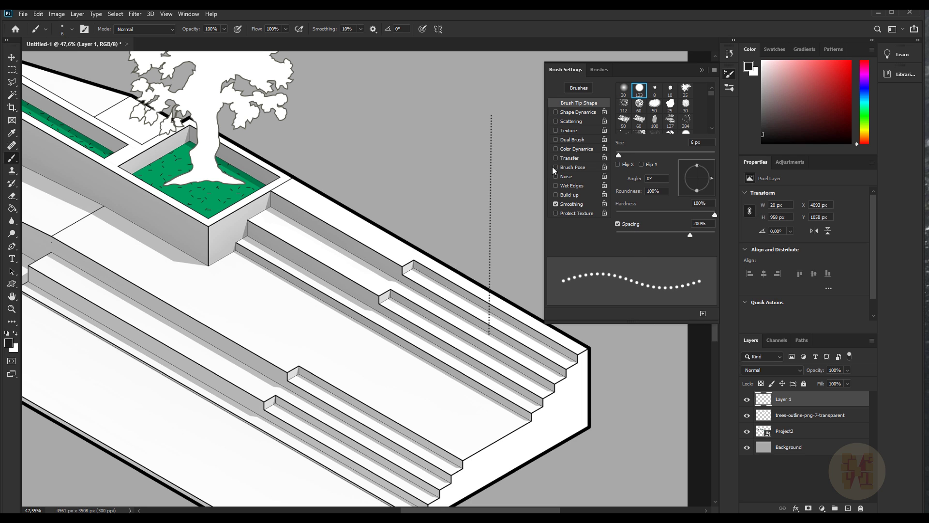
pyautogui.click(729, 74)
# Draw two more vertical dotted lines, one rising from the front ramp's landing and one from the stairs beside the square planter.
pyautogui.keyDown('alt'); pyautogui.scroll(-5, 536, 276); pyautogui.keyUp('alt')
pyautogui.keyDown('alt'); pyautogui.scroll(2, 360, 254); pyautogui.keyUp('alt')
pyautogui.scroll(2, 357, 270)
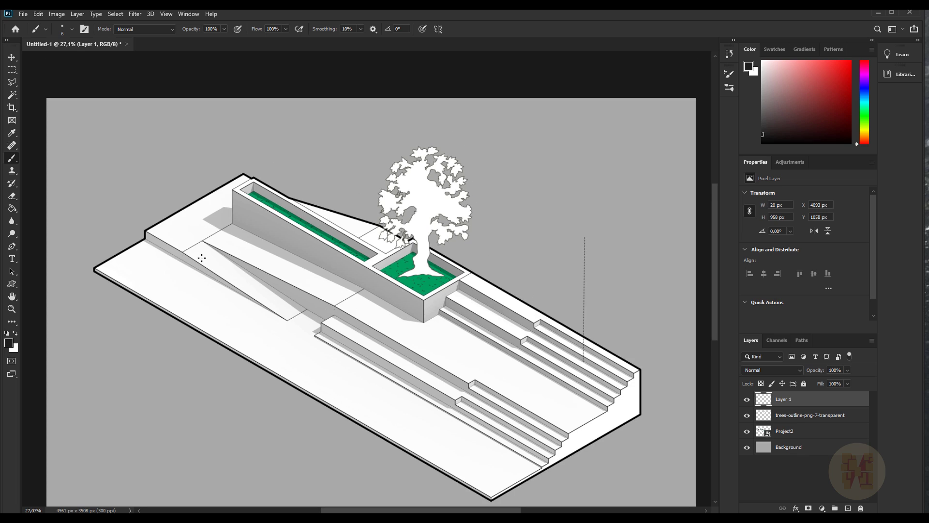
pyautogui.keyDown('shift'); pyautogui.click(204, 144); pyautogui.keyUp('shift')
pyautogui.click(499, 184)
pyautogui.keyDown('shift'); pyautogui.click(499, 317); pyautogui.keyUp('shift')
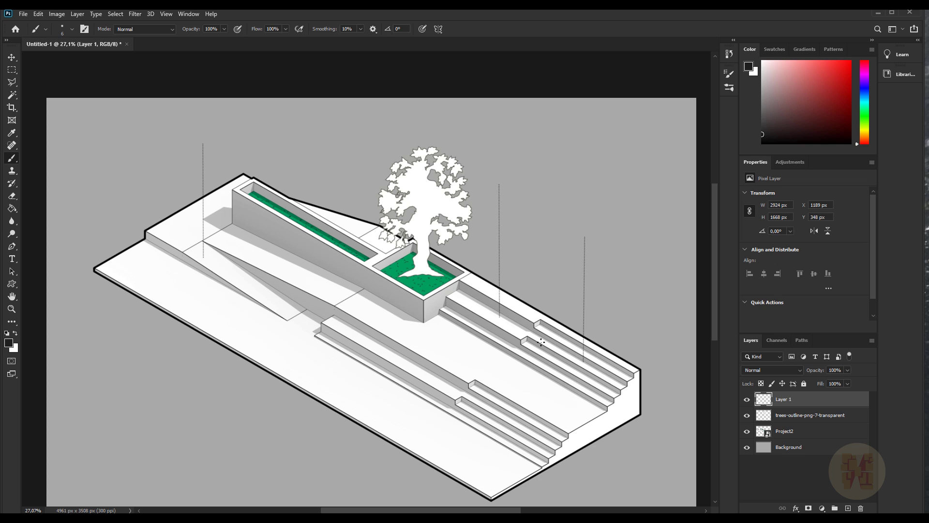
# Add a new layer above the dotted-line layer.
pyautogui.hotkey('ctrl', 'shift', 'n')
pyautogui.press('Return')
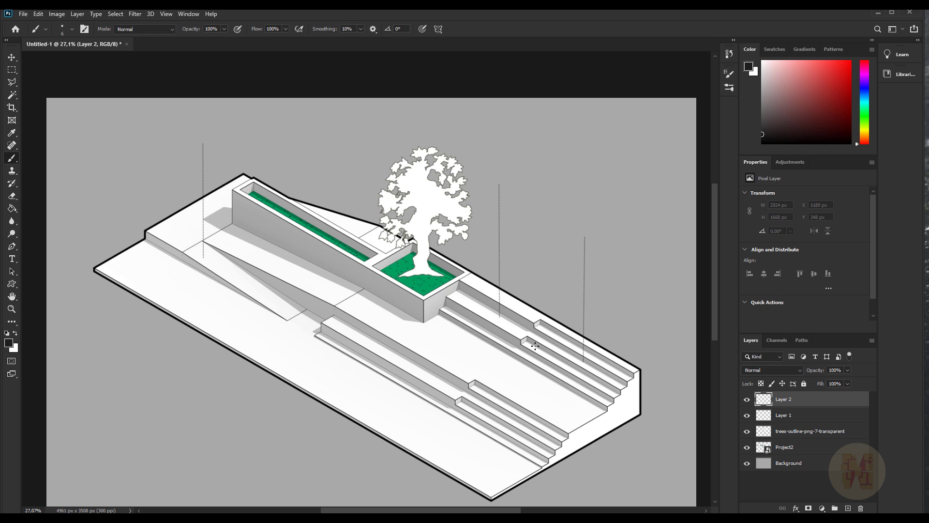
# Add the text RAMP in white 24 pt Open Sans Regular near the top of the ramp's dotted line.
pyautogui.click(12, 258)
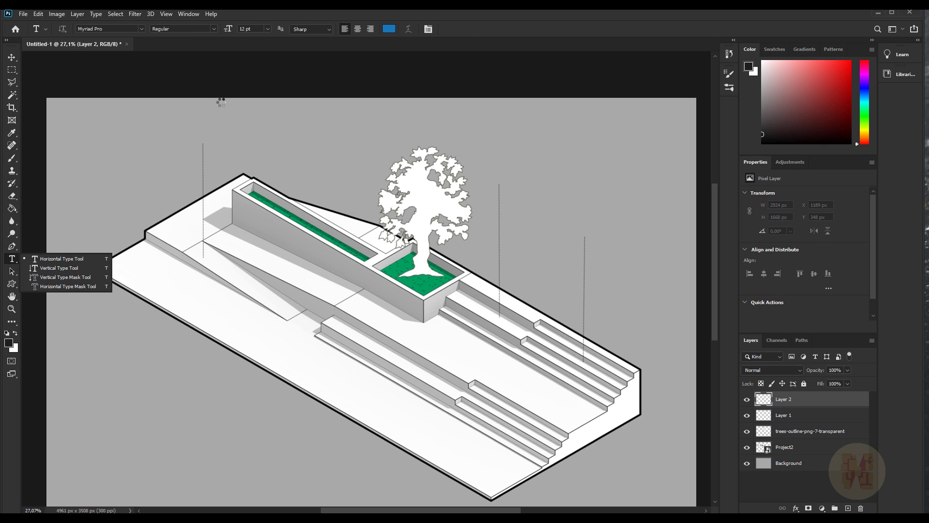
pyautogui.click(142, 29)
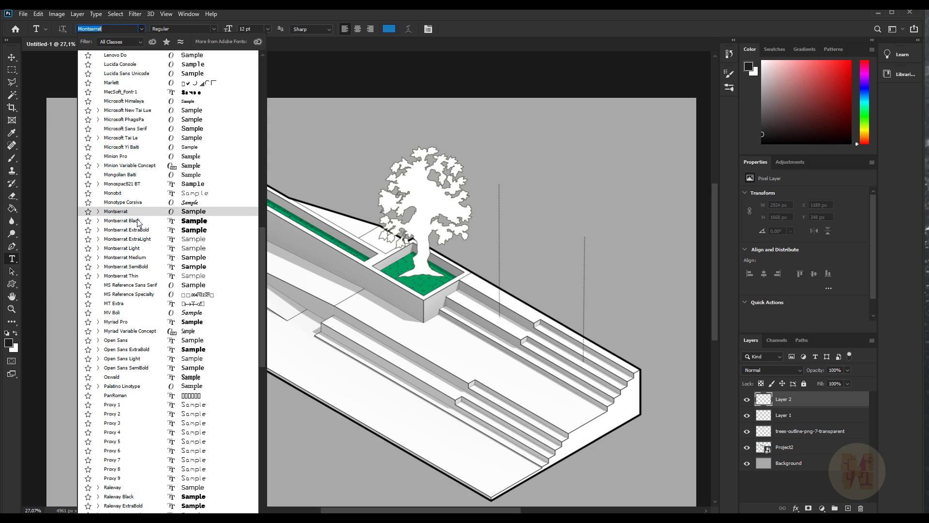
pyautogui.click(213, 145)
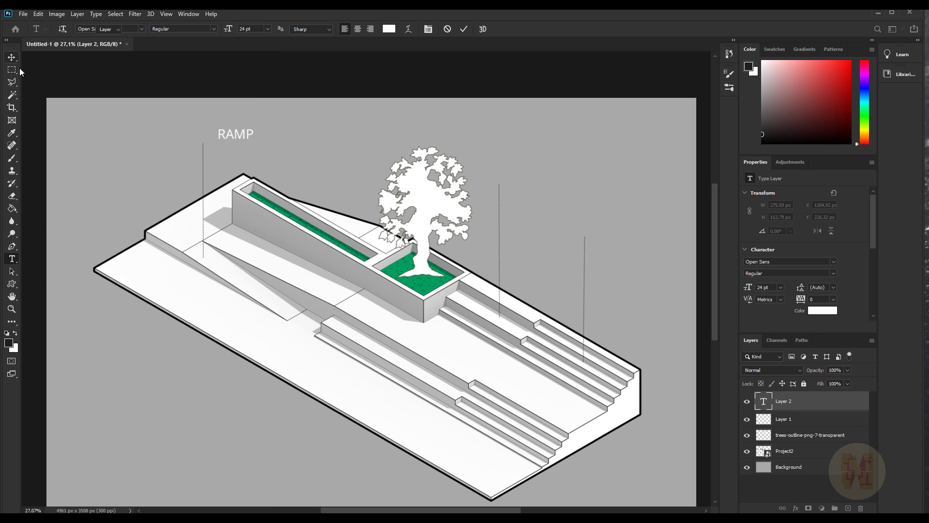
# Move the RAMP label so it sits directly on top of the ramp's dotted line.
pyautogui.click(11, 57)
pyautogui.moveTo(239, 137); pyautogui.dragTo(223, 142)
pyautogui.press('Left')
pyautogui.press('Left')
pyautogui.press('Left')
pyautogui.press('Left')
pyautogui.press('Left')
pyautogui.press('Left')
pyautogui.press('Left')
pyautogui.press('Left')
pyautogui.press('Up')
pyautogui.press('Up')
pyautogui.press('Up')
pyautogui.press('Up')
pyautogui.press('Up')
pyautogui.press('Up')
pyautogui.press('Up')
pyautogui.press('Up')
pyautogui.press('Up')
pyautogui.press('Up')
pyautogui.press('Up')
pyautogui.press('Up')
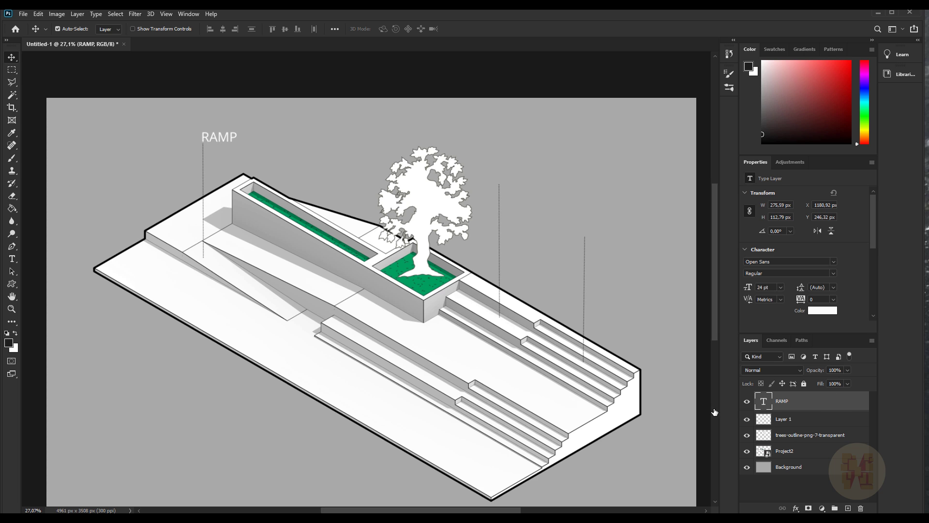
# Add a 1 px black inside stroke to the RAMP text layer.
pyautogui.doubleClick(822, 401)
pyautogui.click(280, 158)
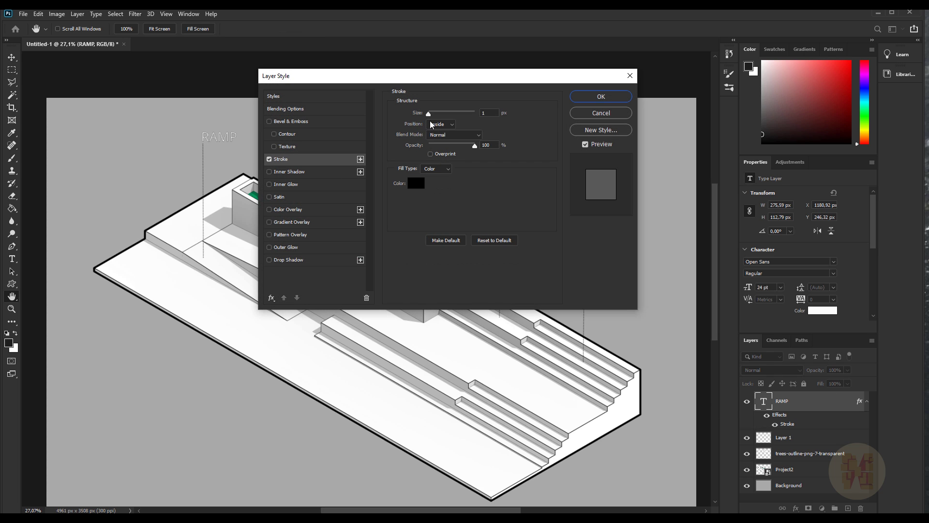
pyautogui.click(592, 99)
# Change the RAMP label's font style to Bold.
pyautogui.doubleClick(226, 140)
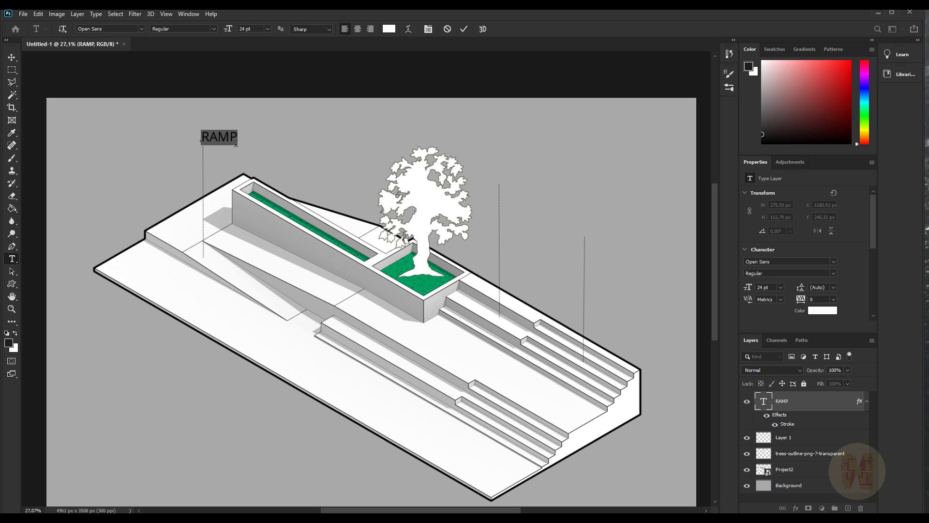
pyautogui.click(214, 28)
pyautogui.click(204, 58)
pyautogui.click(463, 29)
# Copy the RAMP label to the top of the dotted line beside the planter stairs and retype it as STAIRS.
pyautogui.keyDown('alt'); pyautogui.moveTo(223, 136); pyautogui.dragTo(520, 178); pyautogui.keyUp('alt')
pyautogui.doubleClick(520, 177)
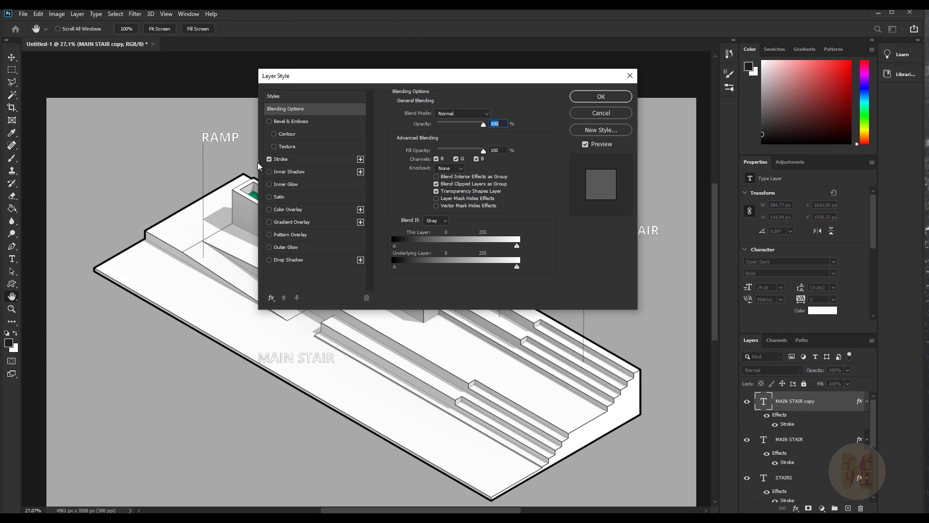
# Remove the stroke effect from the MAIN STAIR copy over the lower pavement.
pyautogui.click(281, 158)
pyautogui.click(269, 159)
pyautogui.click(601, 96)
pyautogui.press('v')
# Recolour the copied MAIN STAIR text to grey 6f6f6f and set its size to 48 pt.
pyautogui.doubleClick(310, 361)
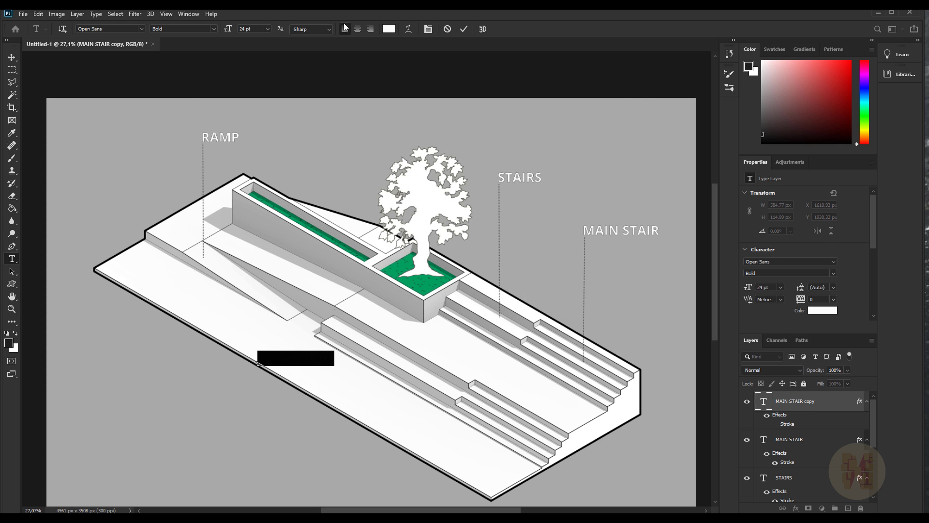
pyautogui.click(389, 28)
pyautogui.click(322, 203)
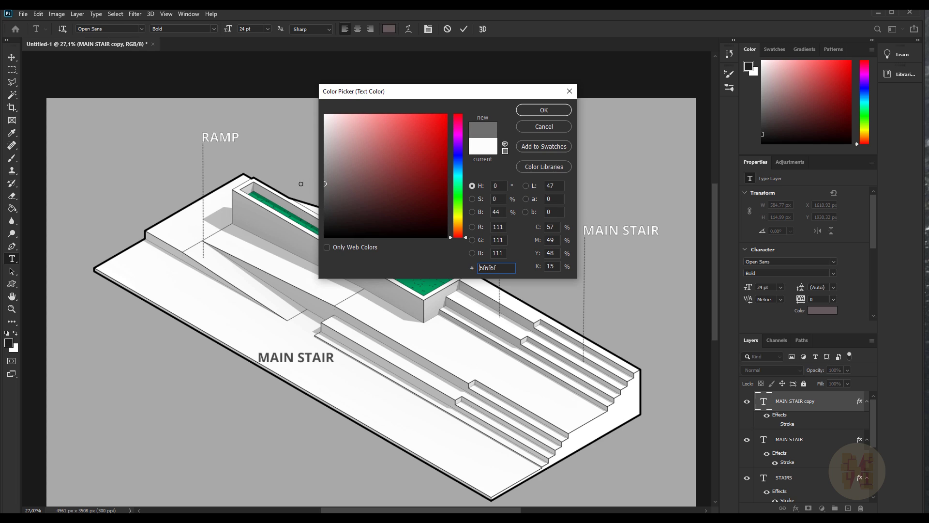
pyautogui.click(539, 111)
pyautogui.click(267, 28)
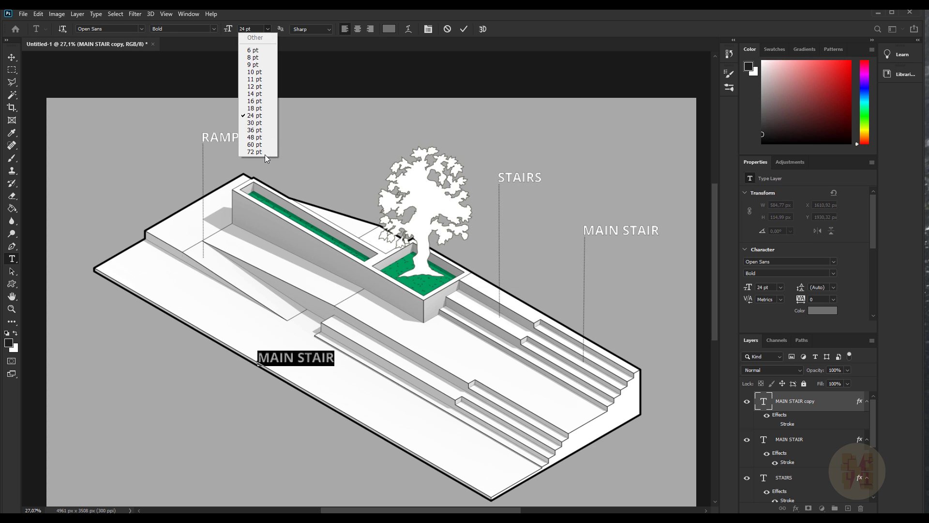
pyautogui.click(254, 154)
pyautogui.click(267, 28)
pyautogui.click(254, 142)
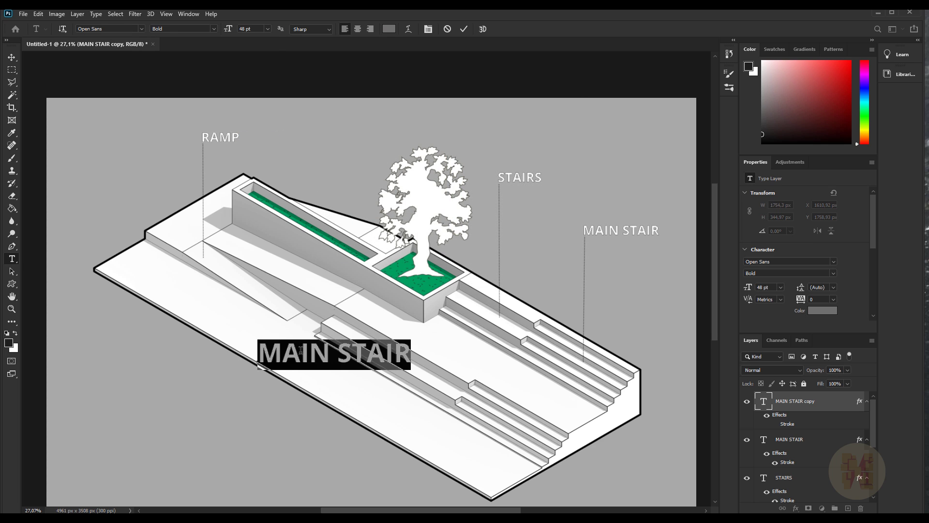
# Replace the grey copy's text with 5th Avenue.
pyautogui.press('BackSpace')
pyautogui.write('5')
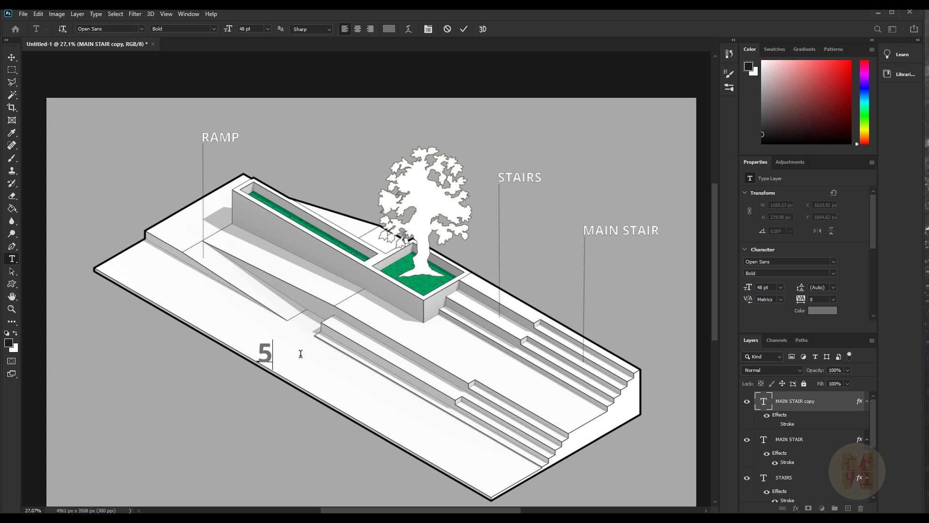
pyautogui.write('th Avenue')
pyautogui.click(464, 28)
# Enlarge the 5th Avenue text to about 61.55 pt, rotate it 30° and place it along the lower pavement.
pyautogui.hotkey('ctrl', 't')
pyautogui.moveTo(416, 323); pyautogui.dragTo(386, 351)
pyautogui.moveTo(301, 318); pyautogui.dragTo(284, 357)
pyautogui.moveTo(242, 317); pyautogui.dragTo(134, 252)
pyautogui.moveTo(200, 309); pyautogui.dragTo(294, 359)
pyautogui.click(481, 28)
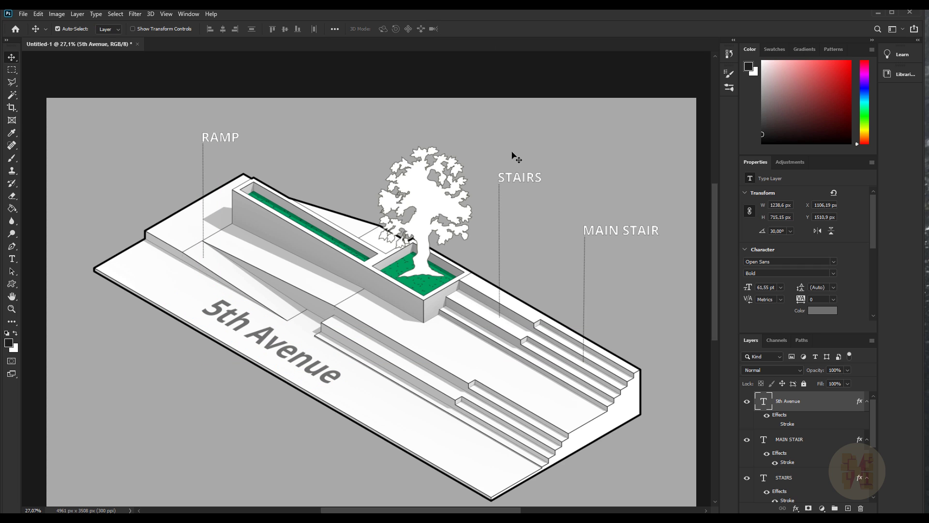
pyautogui.keyDown('alt'); pyautogui.scroll(-2, 588, 348); pyautogui.keyUp('alt')
pyautogui.keyDown('alt'); pyautogui.scroll(3, 605, 402); pyautogui.keyUp('alt')
pyautogui.keyDown('alt'); pyautogui.moveTo(203, 266); pyautogui.dragTo(304, 423); pyautogui.keyUp('alt')
pyautogui.hotkey('ctrl', 'z')
# Copy the MAIN STAIR label to below the model's front corner and recolour the copy grey.
pyautogui.keyDown('ctrl'); pyautogui.keyDown('alt'); pyautogui.moveTo(580, 147); pyautogui.dragTo(559, 442); pyautogui.keyUp('alt'); pyautogui.keyUp('ctrl')
pyautogui.doubleClick(558, 442)
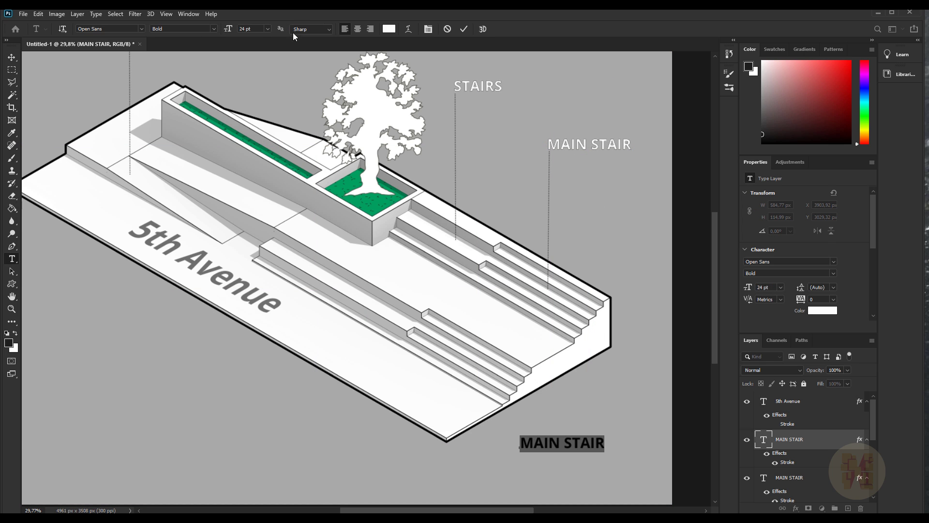
pyautogui.click(389, 30)
pyautogui.moveTo(363, 188); pyautogui.dragTo(269, 192)
pyautogui.press('Return')
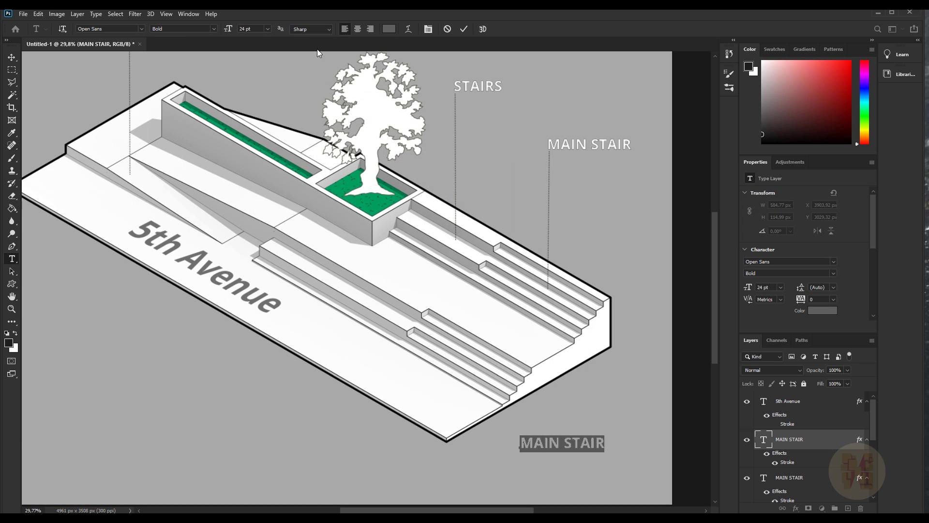
pyautogui.click(389, 28)
pyautogui.click(195, 262)
pyautogui.press('Return')
# Set the text size of the grey MAIN STAIR copy to 48 pt.
pyautogui.click(267, 29)
pyautogui.click(254, 129)
pyautogui.click(268, 29)
pyautogui.click(252, 137)
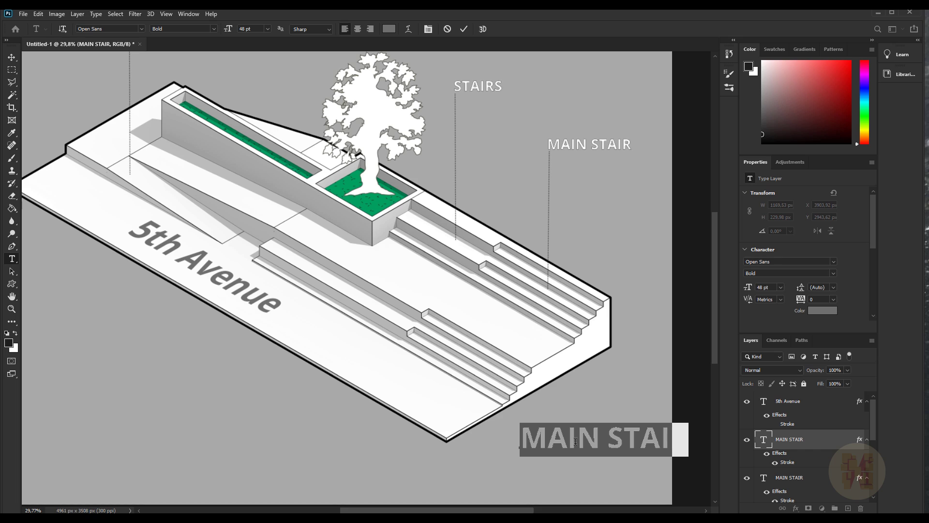
# Replace the copy's text with PARK STAIR on two lines and centre-align it.
pyautogui.write('PARK STAIR')
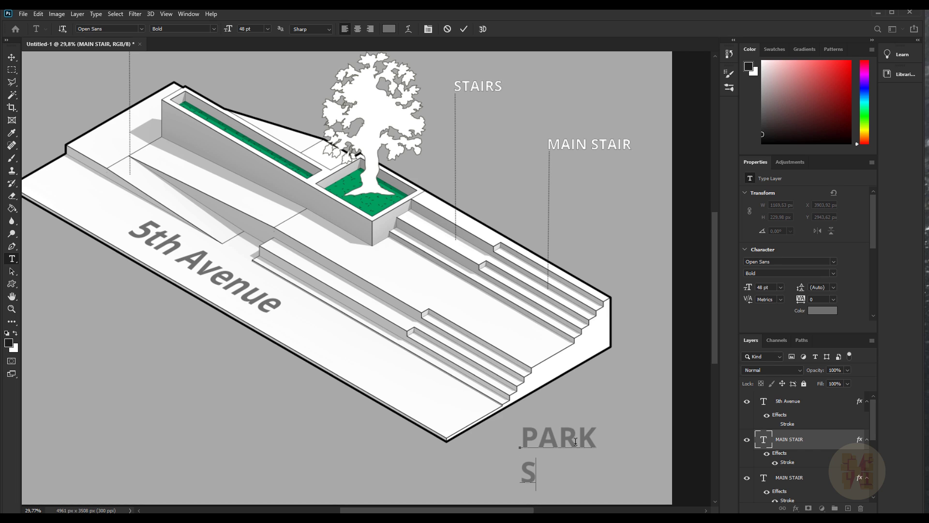
pyautogui.hotkey('ctrl', 'a')
pyautogui.click(357, 29)
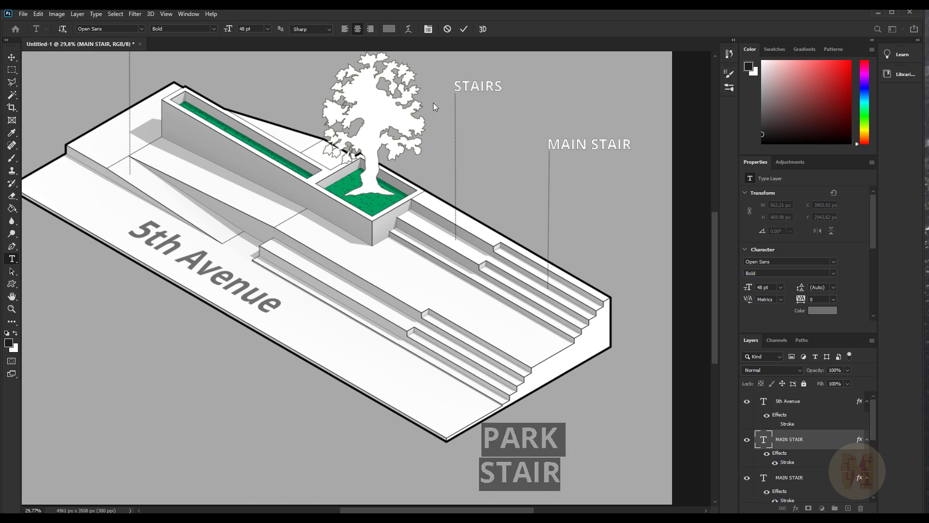
pyautogui.click(464, 29)
pyautogui.press('v')
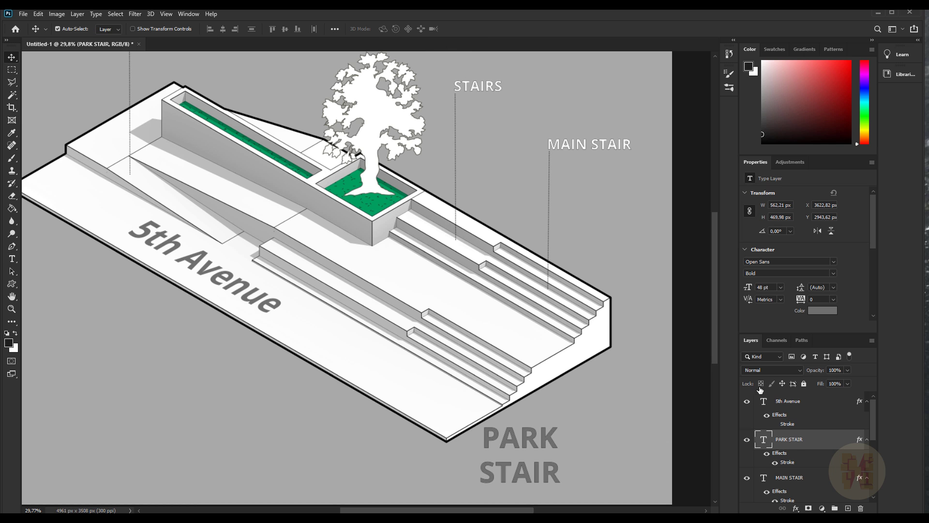
# Remove the stroke effect from the PARK STAIR text layer.
pyautogui.doubleClick(823, 439)
pyautogui.click(269, 159)
pyautogui.click(616, 100)
# Change the PARK STAIR text colour to a light grey.
pyautogui.doubleClick(527, 438)
pyautogui.click(392, 28)
pyautogui.moveTo(326, 128); pyautogui.dragTo(324, 126)
pyautogui.click(543, 110)
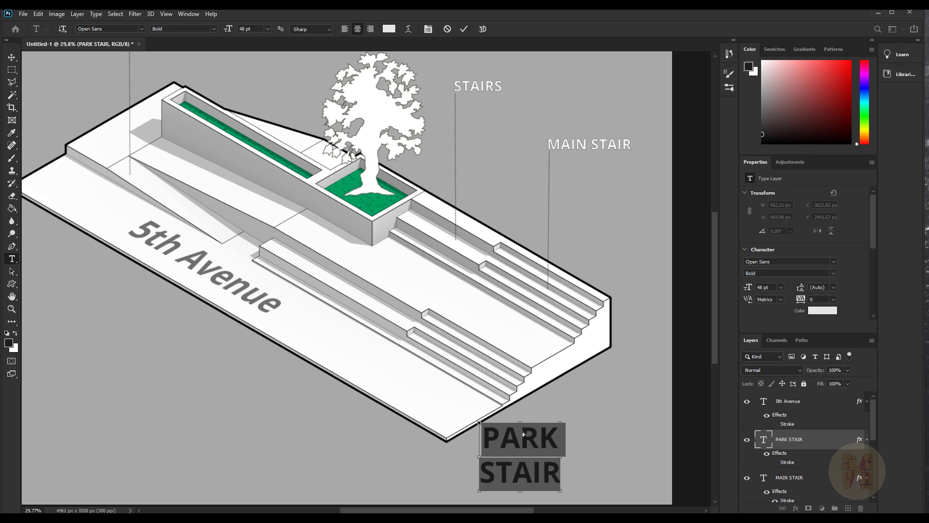
pyautogui.hotkey('ctrl', 't')
pyautogui.click(461, 33)
pyautogui.click(729, 107)
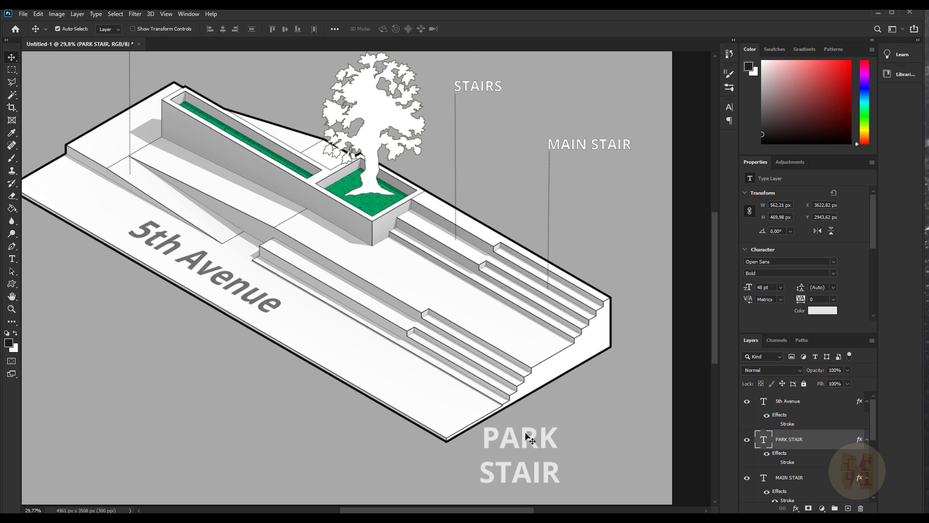
# Colour the PARK STAIR text pure white, rotate it to -30° and move it alongside the model's short front edge.
pyautogui.doubleClick(528, 437)
pyautogui.click(389, 29)
pyautogui.click(324, 114)
pyautogui.click(552, 111)
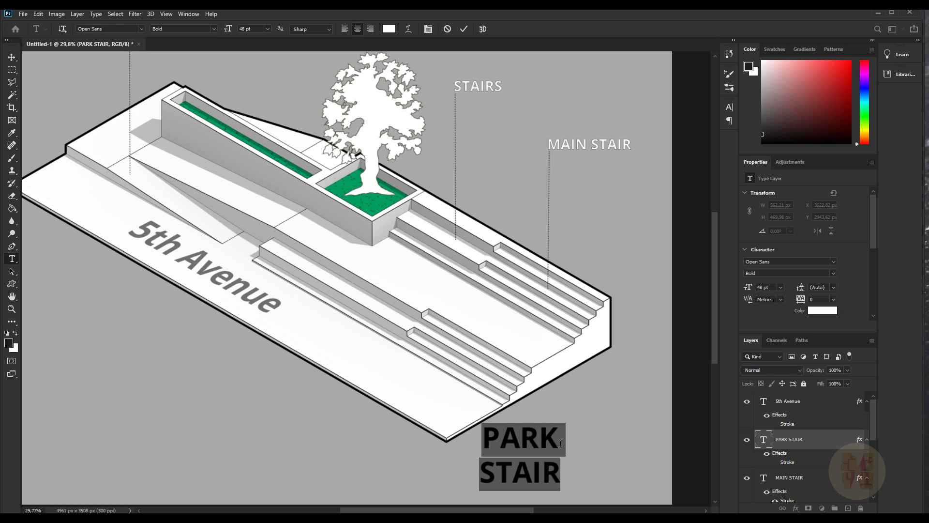
pyautogui.click(464, 30)
pyautogui.hotkey('ctrl', 't')
pyautogui.moveTo(582, 405); pyautogui.dragTo(551, 381)
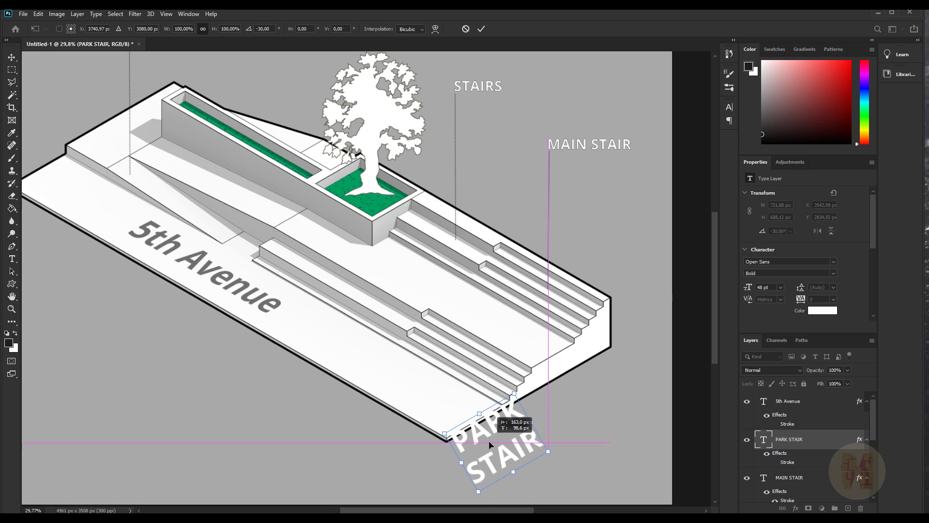
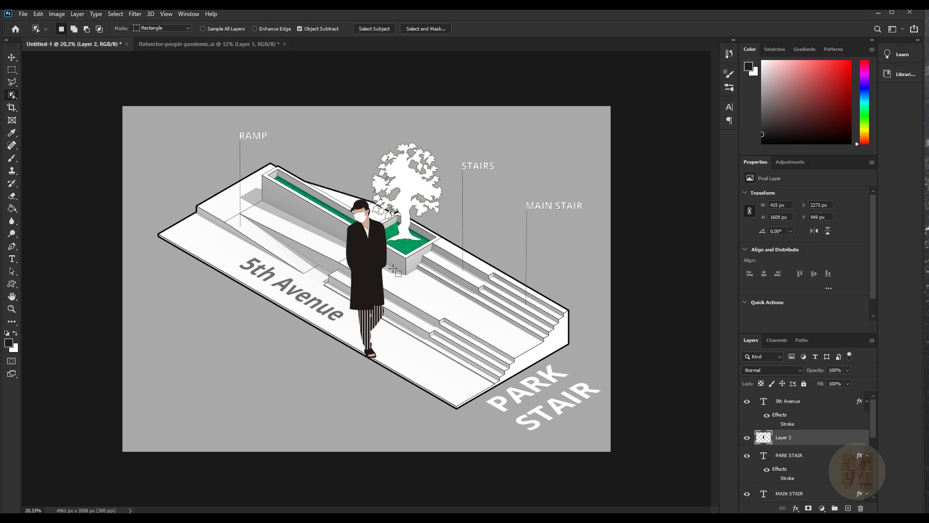
# Scale the black-coated figure to about 21.08% and stand it on the landing in front of the planter wall.
pyautogui.hotkey('ctrl', 't')
pyautogui.moveTo(346, 199); pyautogui.dragTo(262, 213)
pyautogui.keyDown('alt'); pyautogui.scroll(5, 262, 214); pyautogui.keyUp('alt')
pyautogui.moveTo(257, 153); pyautogui.dragTo(473, 289)
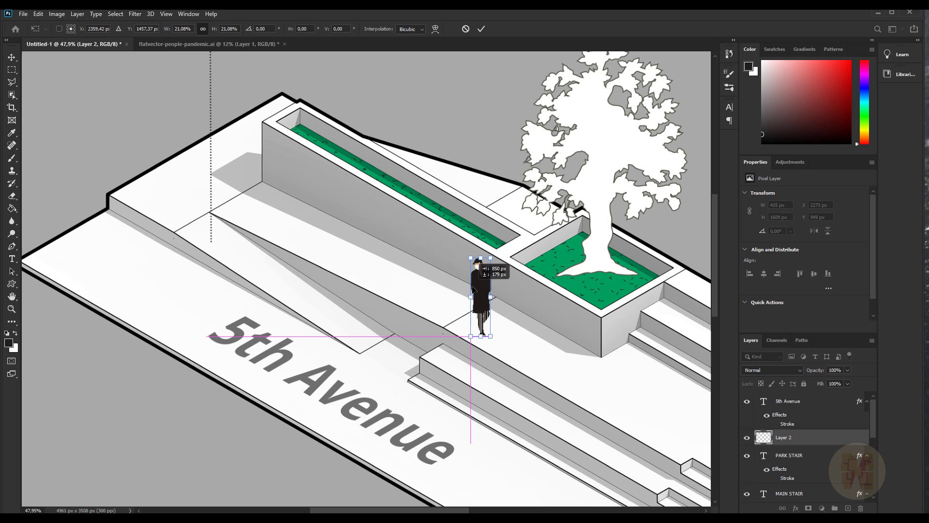
pyautogui.click(481, 29)
# In flatvector-people-pandemic.ai, select the white-suited figure holding a sprayer with the Object Selection tool.
pyautogui.click(208, 45)
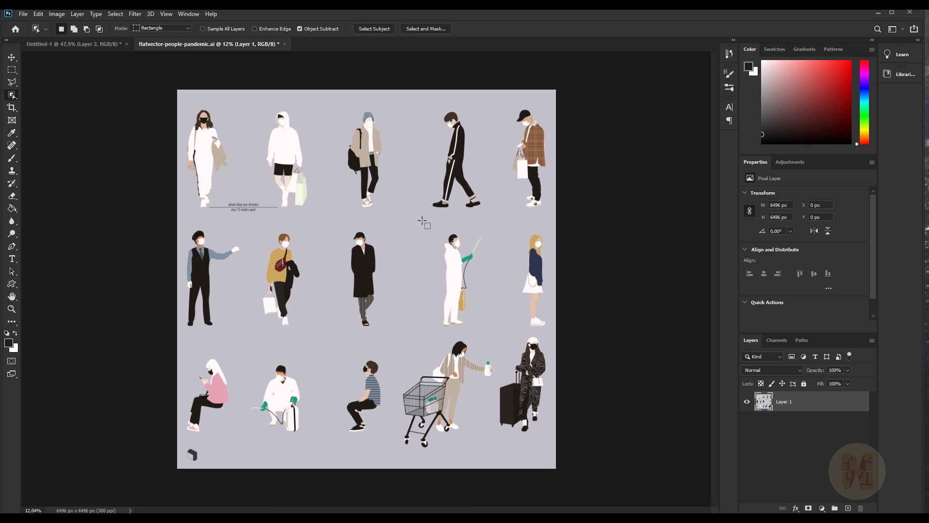
pyautogui.moveTo(422, 221); pyautogui.dragTo(493, 329)
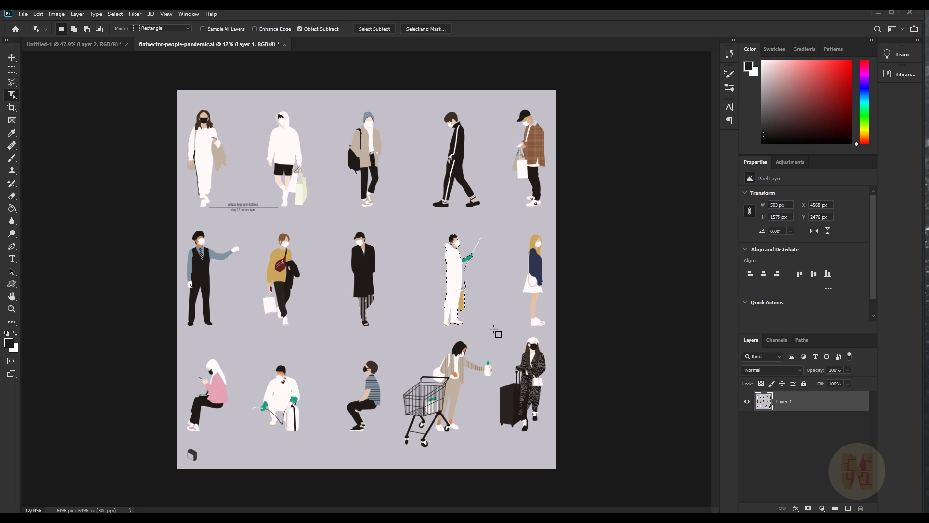
pyautogui.keyDown('alt'); pyautogui.scroll(5, 493, 257); pyautogui.keyUp('alt')
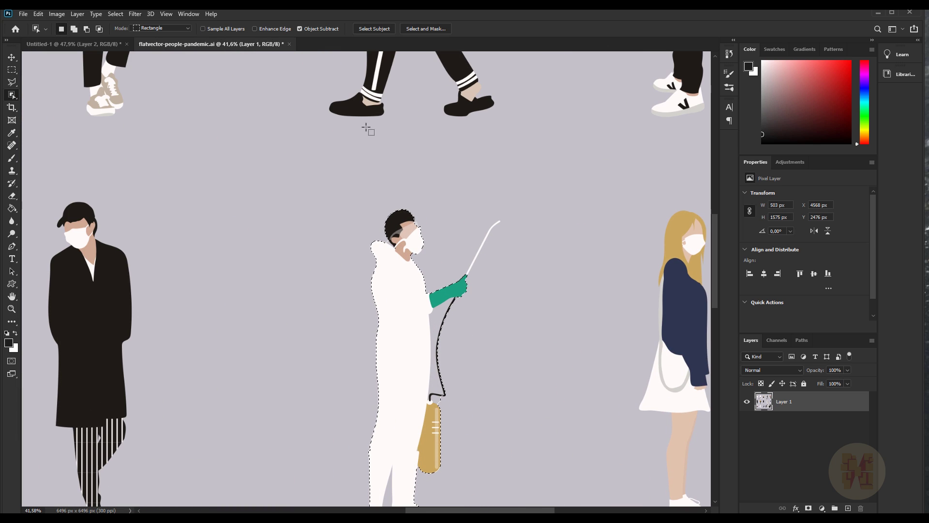
# Try to add the white spray wand to the selection with the Quick Selection tool.
pyautogui.rightClick(12, 95)
pyautogui.click(54, 102)
pyautogui.keyDown('alt'); pyautogui.scroll(3, 467, 279); pyautogui.keyUp('alt')
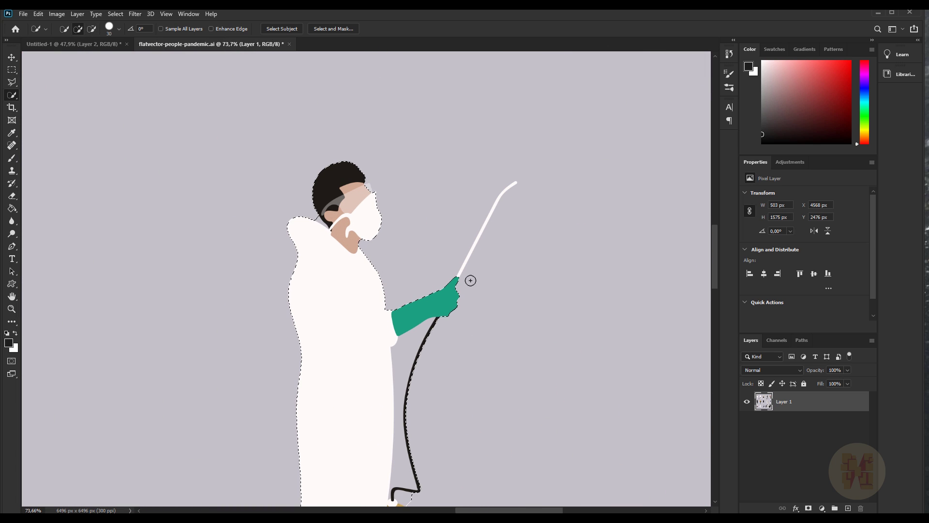
pyautogui.hotkey('ctrl', 'z')
# Add the white spray wand to the figure's selection with the Magic Wand tool.
pyautogui.rightClick(12, 95)
pyautogui.click(68, 114)
pyautogui.keyDown('alt'); pyautogui.scroll(2, 463, 273); pyautogui.keyUp('alt')
pyautogui.keyDown('shift'); pyautogui.click(463, 272); pyautogui.keyUp('shift')
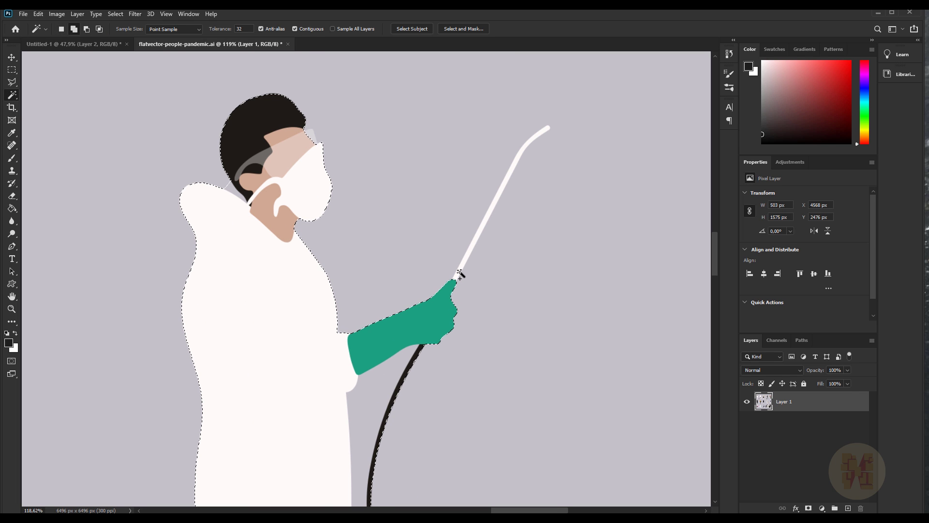
# Copy the selected white-suited figure and paste it into the Untitled-1 document.
pyautogui.scroll(-5, 465, 282)
pyautogui.keyDown('alt'); pyautogui.scroll(-4, 465, 282); pyautogui.keyUp('alt')
pyautogui.keyDown('alt'); pyautogui.scroll(-3, 466, 282); pyautogui.keyUp('alt')
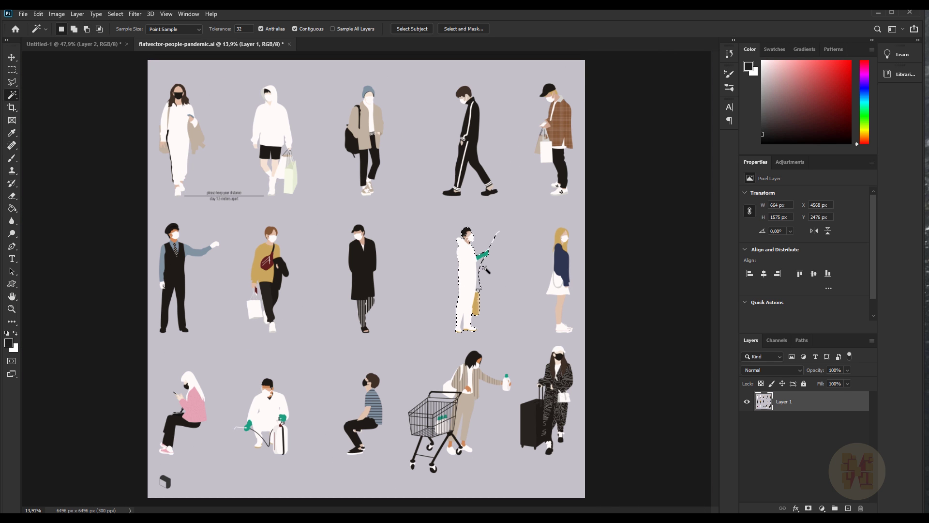
pyautogui.hotkey('ctrl', 'c')
pyautogui.hotkey('ctrl', 'Tab')
pyautogui.hotkey('ctrl', 'v')
# Scale the white-suited figure to about 21.92% of its size and place it in the square planter beside the tree.
pyautogui.hotkey('ctrl', 't')
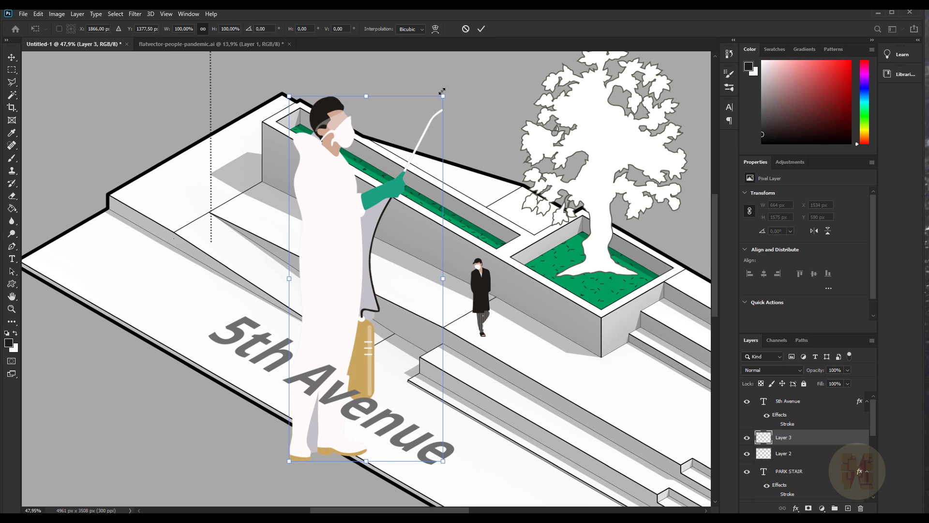
pyautogui.moveTo(442, 90); pyautogui.dragTo(321, 394)
pyautogui.moveTo(300, 427); pyautogui.dragTo(514, 260)
pyautogui.moveTo(483, 301); pyautogui.dragTo(543, 234)
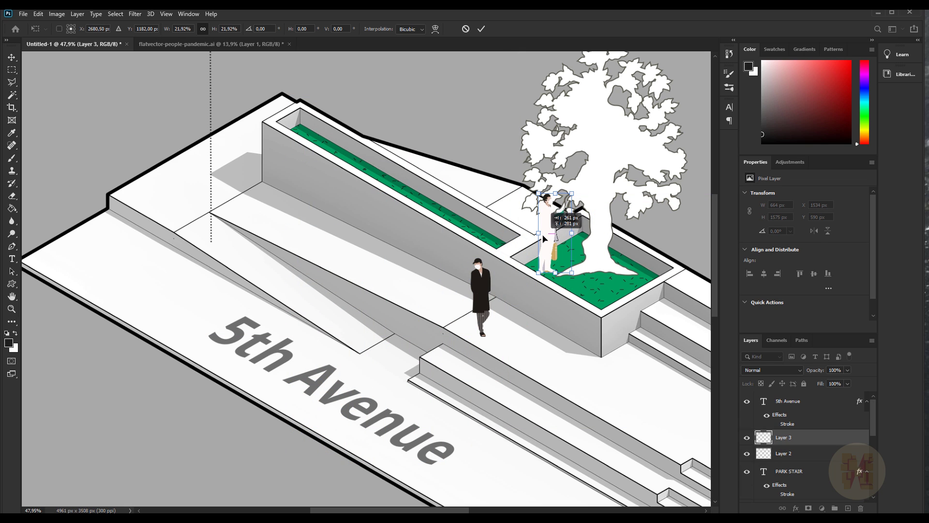
pyautogui.moveTo(571, 191); pyautogui.dragTo(571, 193)
pyautogui.moveTo(553, 250); pyautogui.dragTo(558, 255)
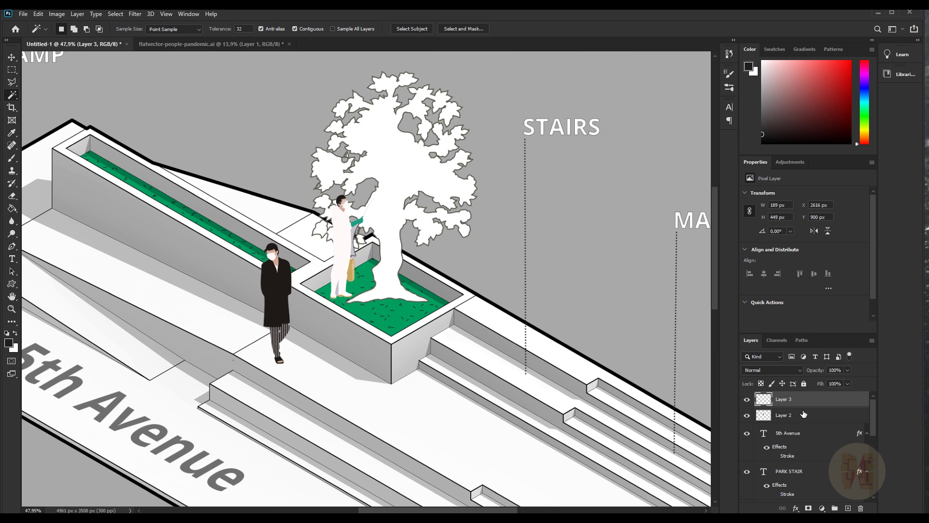
# Add a black 1 px inside stroke to the layer of the white-suited figure in the planter.
pyautogui.doubleClick(805, 403)
pyautogui.click(282, 161)
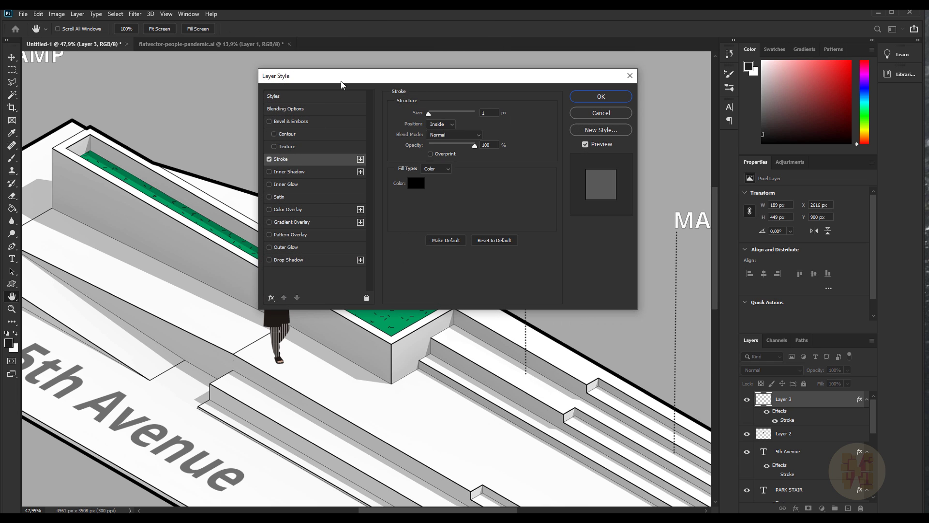
pyautogui.moveTo(341, 81); pyautogui.dragTo(608, 110)
pyautogui.moveTo(695, 142); pyautogui.dragTo(696, 143)
pyautogui.click(860, 128)
# Add a black 1 px inside stroke to the layer of the figure in the black coat.
pyautogui.click(811, 441)
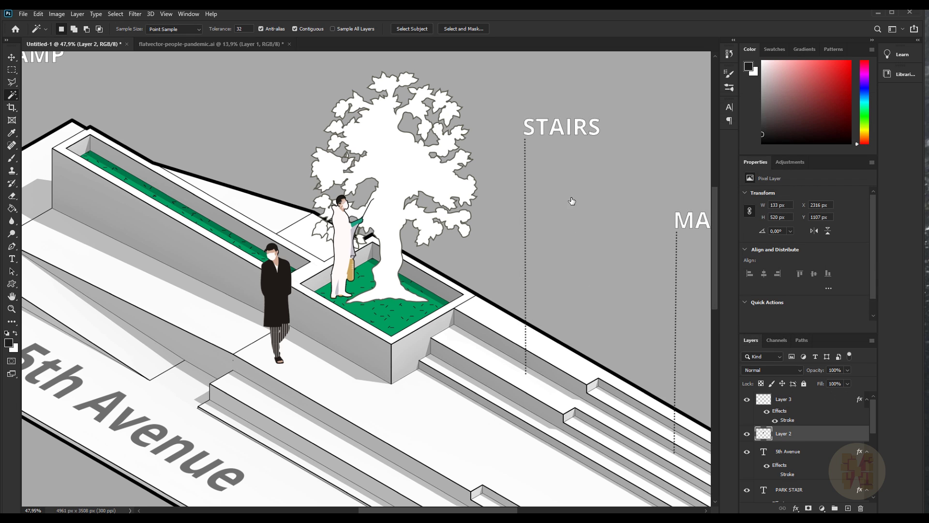
pyautogui.press('h')
pyautogui.doubleClick(823, 433)
pyautogui.click(548, 187)
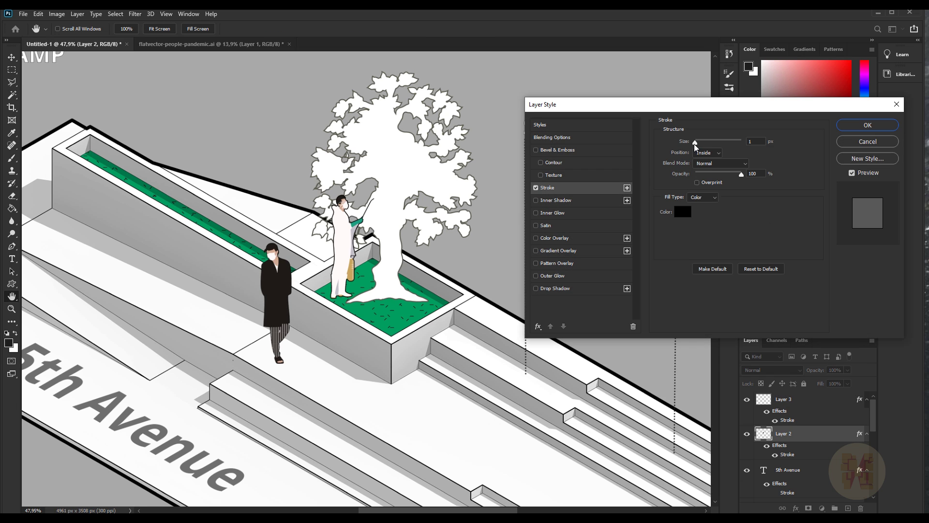
pyautogui.click(867, 125)
pyautogui.press('w')
pyautogui.hotkey('ctrl', '0')
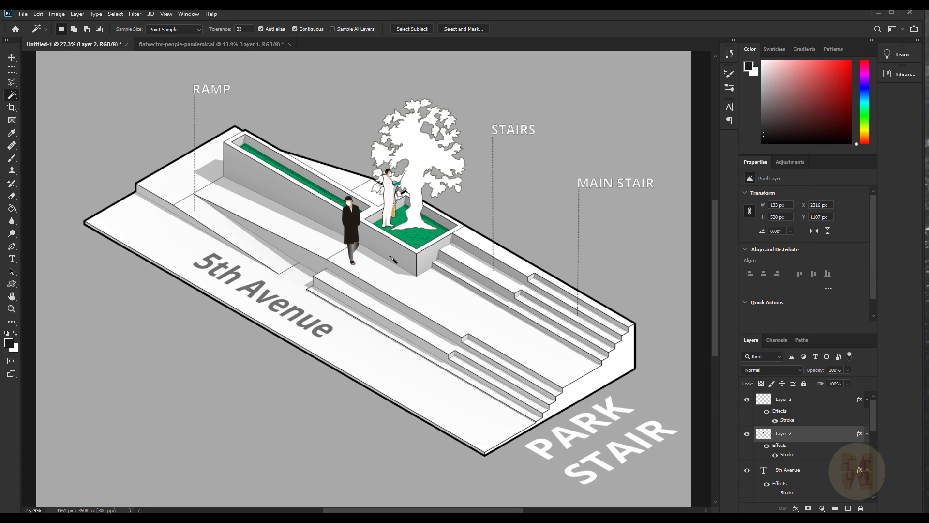
# Select the figure with the backpack using the Object Selection tool and copy it into the Untitled-1 document.
pyautogui.click(192, 48)
pyautogui.rightClick(13, 95)
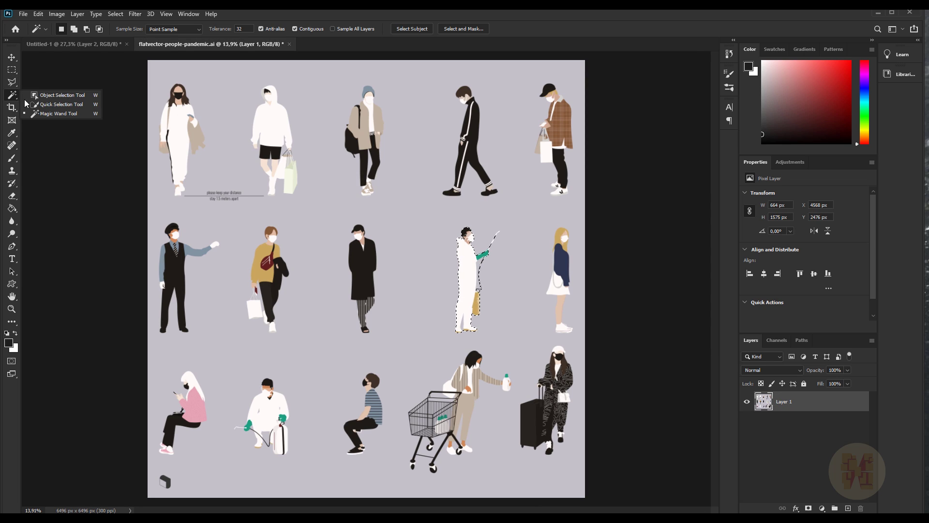
pyautogui.click(52, 96)
pyautogui.moveTo(332, 83); pyautogui.dragTo(399, 213)
pyautogui.hotkey('ctrl', 'c')
pyautogui.click(77, 45)
pyautogui.hotkey('ctrl', 'v')
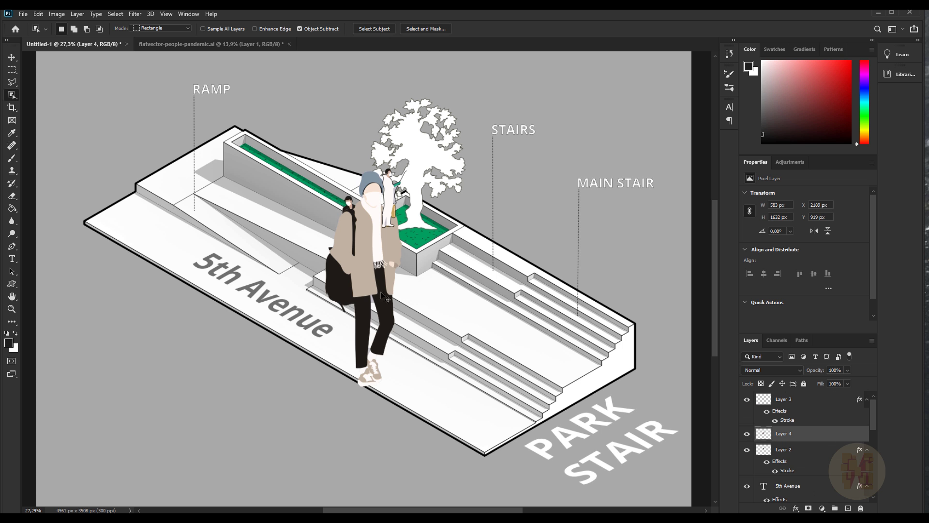
# Scale the backpack figure to 36.22% and move it beside the steps below the MAIN STAIR leader line.
pyautogui.hotkey('ctrl', 't')
pyautogui.moveTo(402, 171); pyautogui.dragTo(330, 302)
pyautogui.moveTo(339, 334); pyautogui.dragTo(532, 312)
pyautogui.rightClick(533, 311)
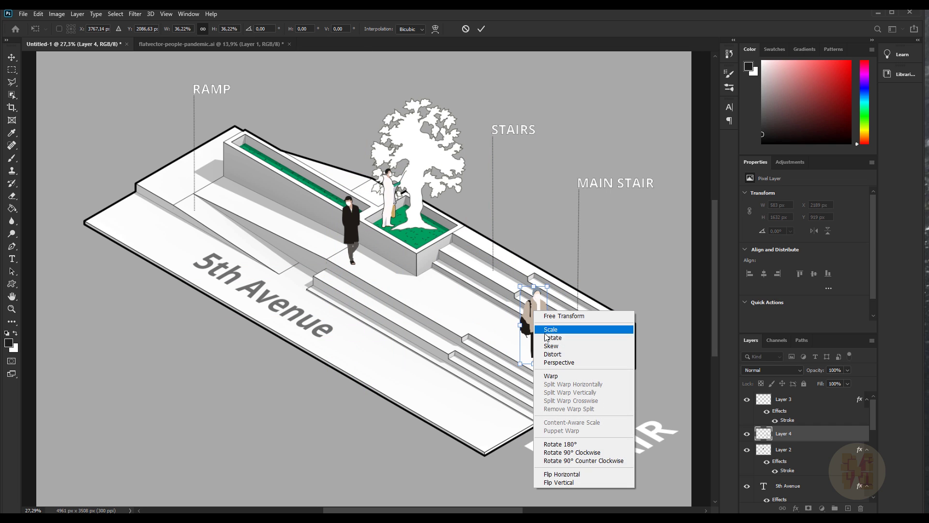
pyautogui.click(574, 483)
pyautogui.hotkey('ctrl', 'z')
# Flip the backpack figure horizontally and stand it on the landing between the two stair flights.
pyautogui.rightClick(533, 335)
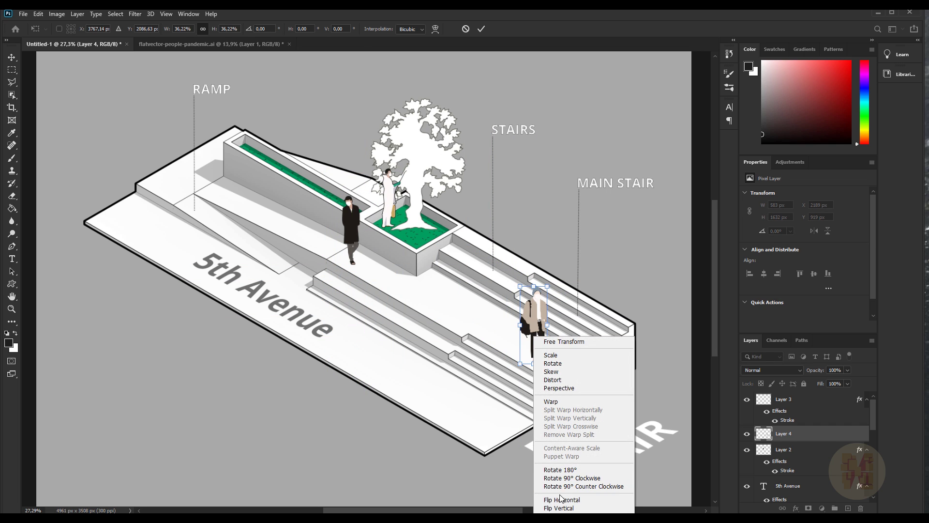
pyautogui.click(560, 499)
pyautogui.moveTo(531, 338); pyautogui.dragTo(519, 353)
pyautogui.press('Right')
pyautogui.press('Right')
pyautogui.press('Up')
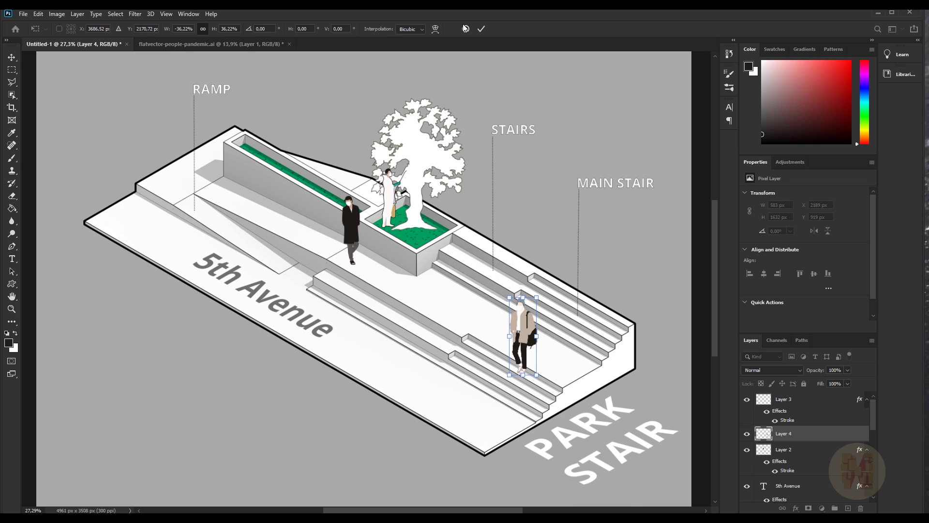
pyautogui.click(481, 29)
# Add a black 1 px inside stroke to the backpack figure's layer.
pyautogui.doubleClick(811, 441)
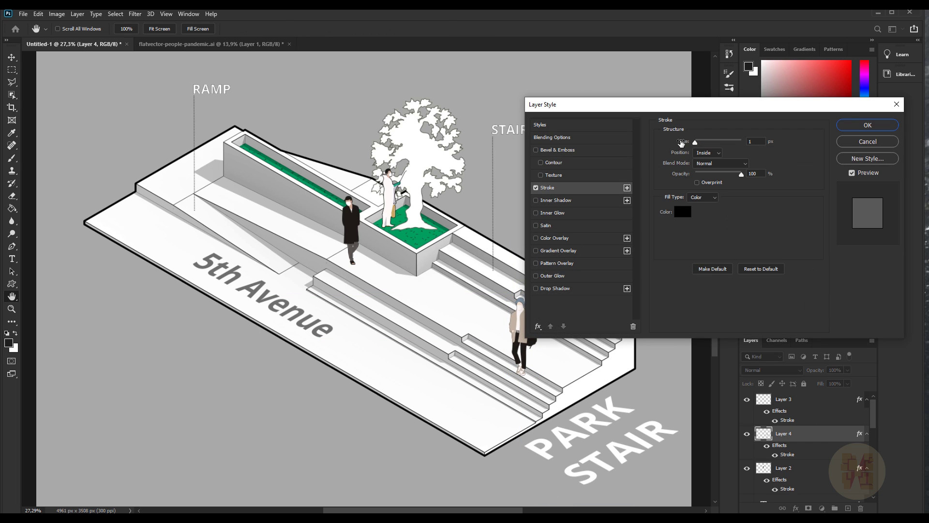
pyautogui.click(868, 125)
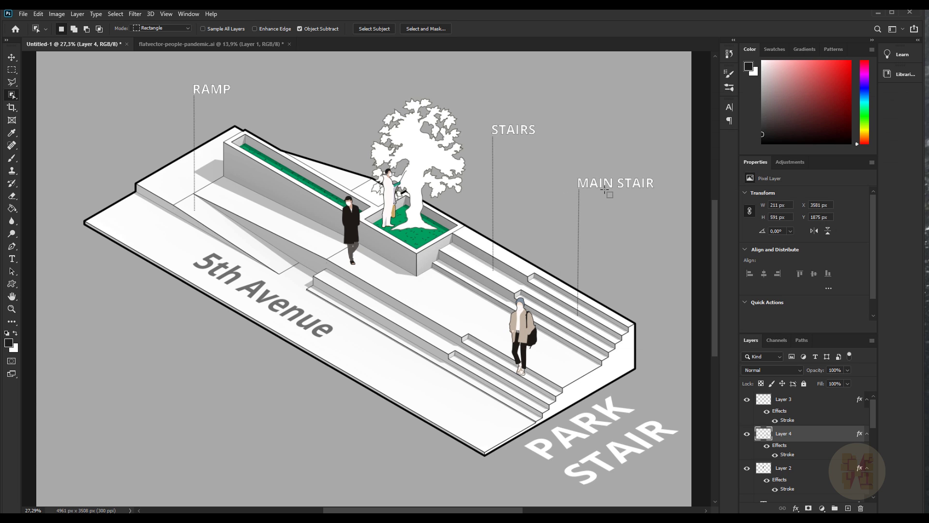
pyautogui.hotkey('ctrl', '0')
# In the pandemic people document, select the crouching white-suited figure with Object Selection and add its white spray wand with the Magic Wand.
pyautogui.click(199, 44)
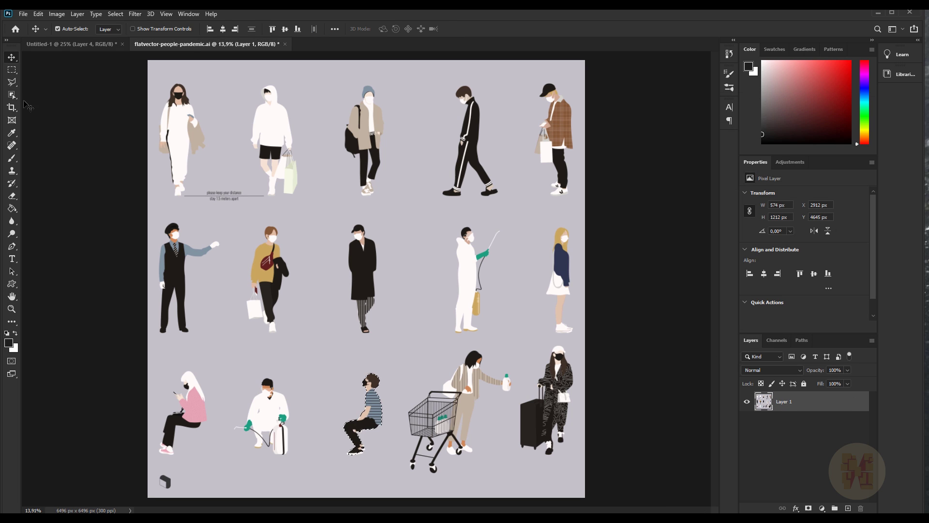
pyautogui.moveTo(225, 370); pyautogui.dragTo(305, 472)
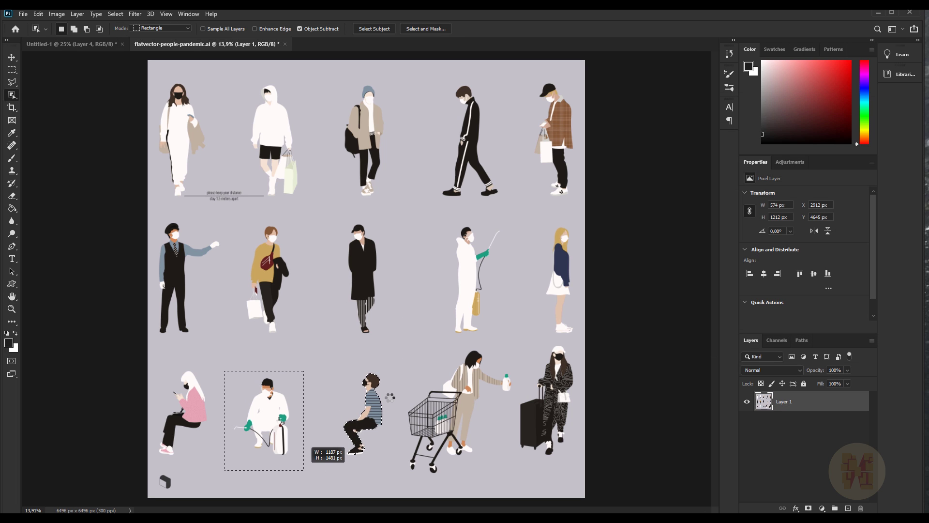
pyautogui.keyDown('alt'); pyautogui.scroll(11, 239, 430); pyautogui.keyUp('alt')
pyautogui.rightClick(12, 94)
pyautogui.click(49, 115)
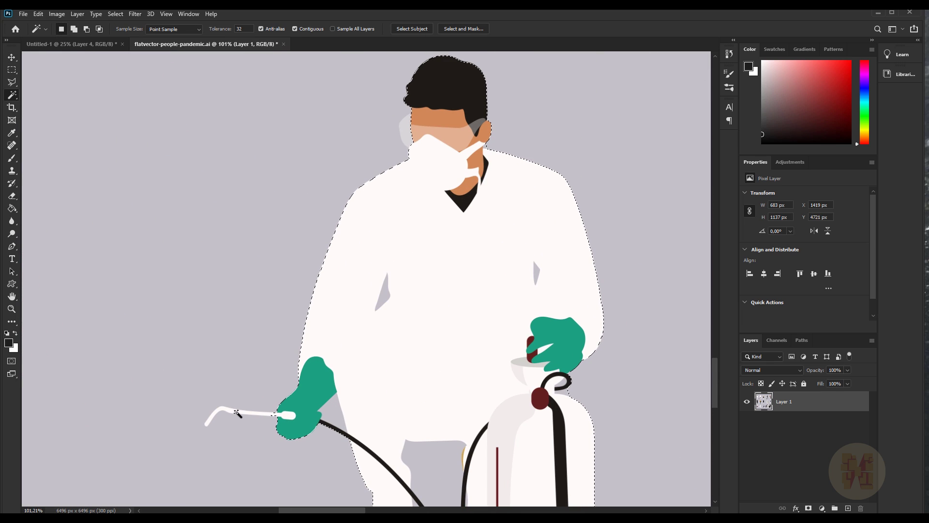
pyautogui.keyDown('shift'); pyautogui.click(242, 412); pyautogui.keyUp('shift')
# Copy the crouching figure into the Untitled-1 document and scale it to 35.41% on the landing beside the RAMP leader line.
pyautogui.hotkey('ctrl', 'c')
pyautogui.click(73, 44)
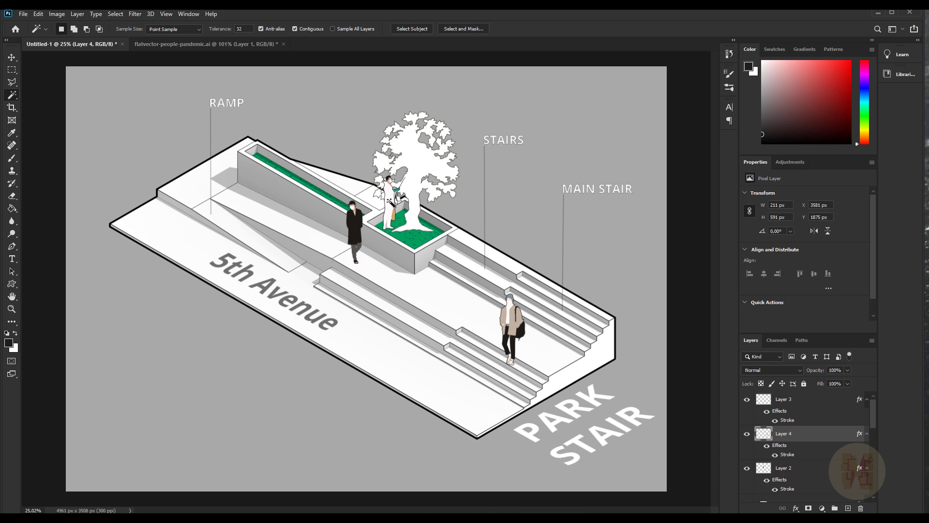
pyautogui.hotkey('ctrl', 'v')
pyautogui.hotkey('ctrl', 't')
pyautogui.moveTo(415, 209); pyautogui.dragTo(187, 180)
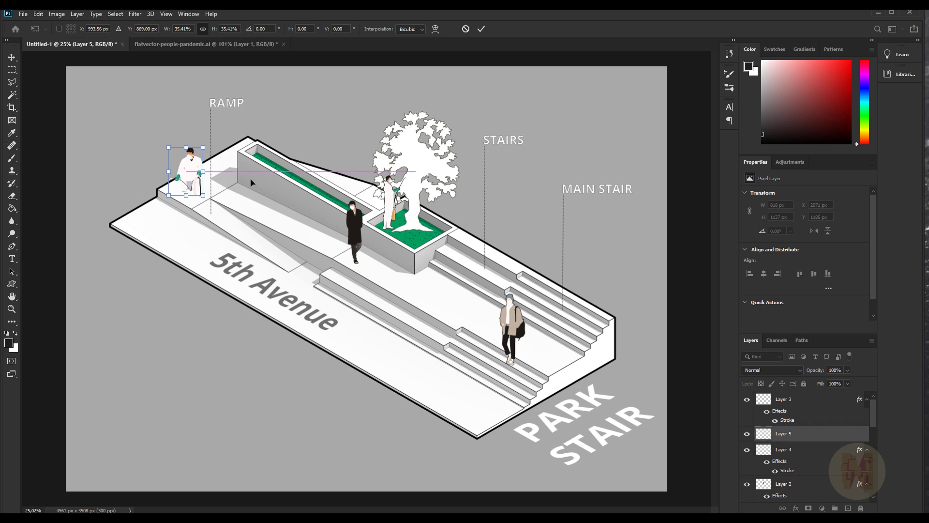
pyautogui.press('Return')
pyautogui.press('w')
# Add a black inside stroke to the crouching figure's layer.
pyautogui.doubleClick(794, 442)
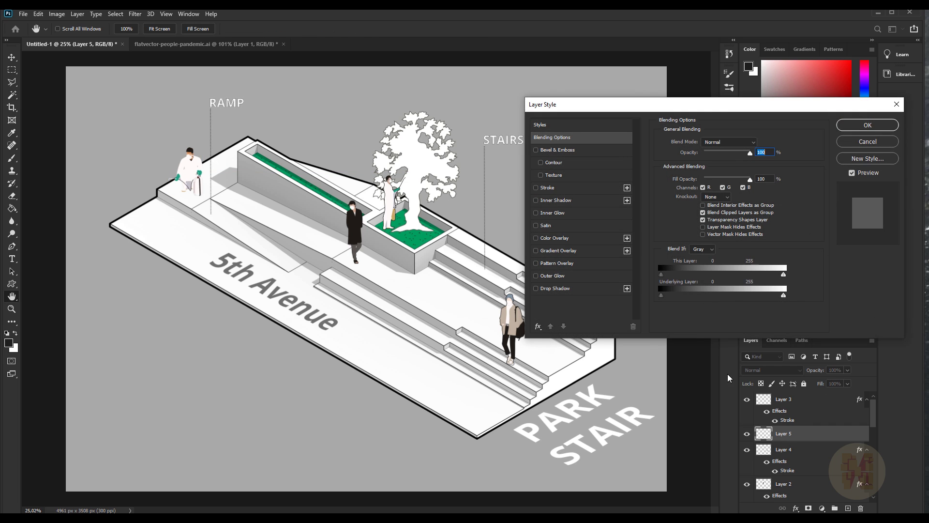
pyautogui.click(536, 188)
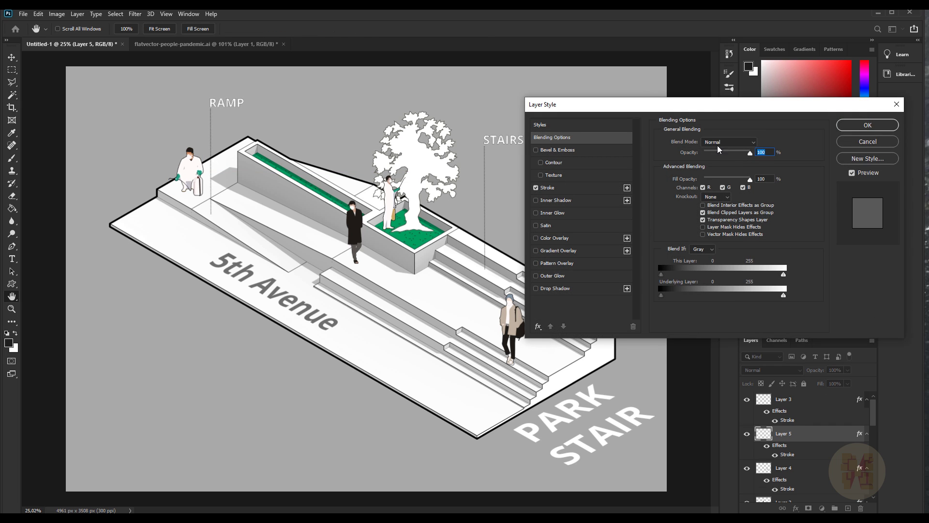
pyautogui.click(583, 188)
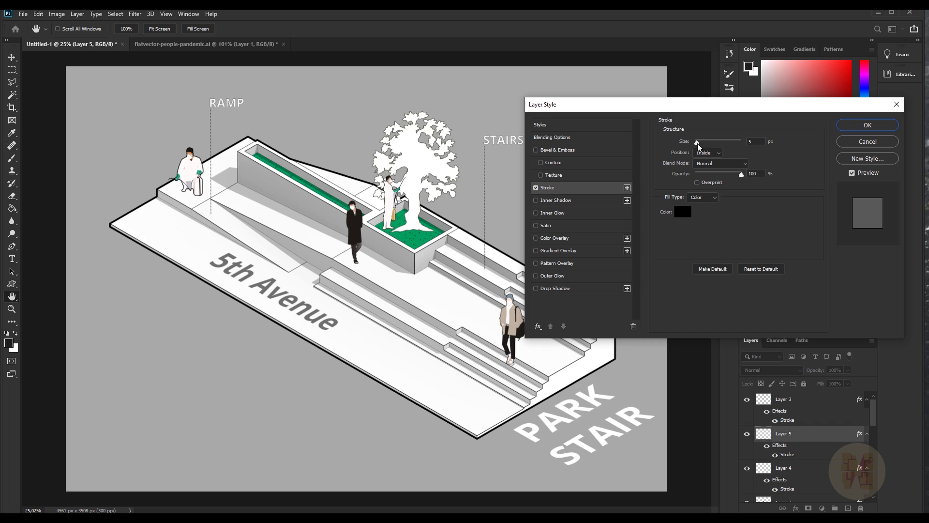
pyautogui.click(868, 125)
# Select the man in the cap and vest with the Object Selection tool and copy him into the Untitled-1 document.
pyautogui.click(182, 46)
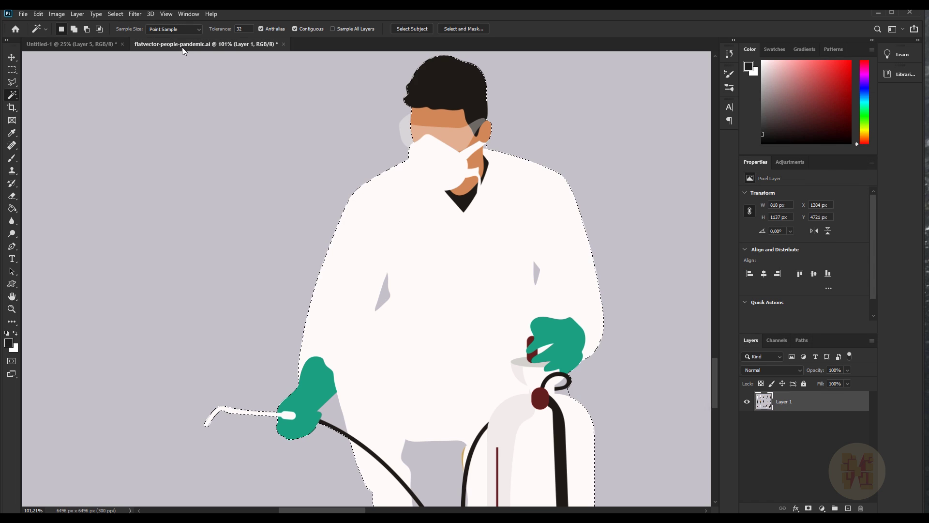
pyautogui.keyDown('alt'); pyautogui.scroll(-10, 399, 296); pyautogui.keyUp('alt')
pyautogui.keyDown('alt'); pyautogui.scroll(1, 399, 297); pyautogui.keyUp('alt')
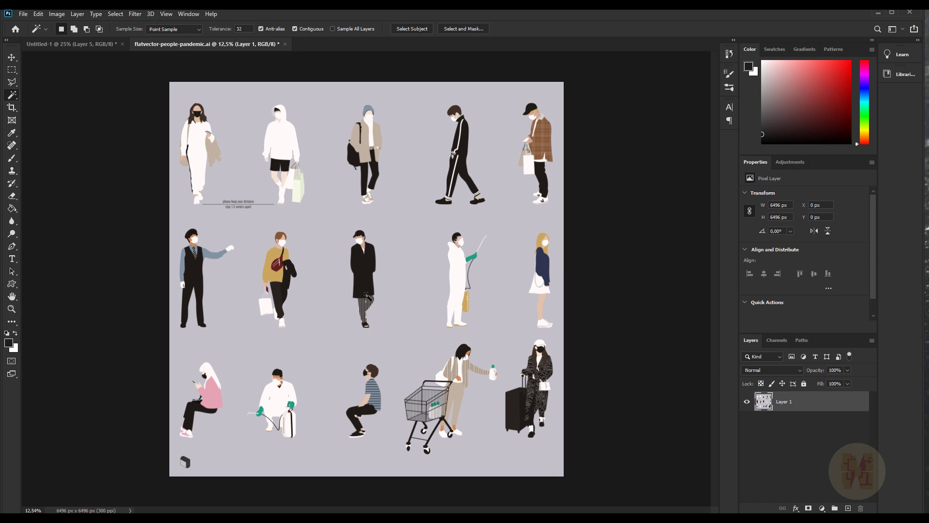
pyautogui.rightClick(11, 95)
pyautogui.click(44, 95)
pyautogui.moveTo(236, 226); pyautogui.dragTo(163, 337)
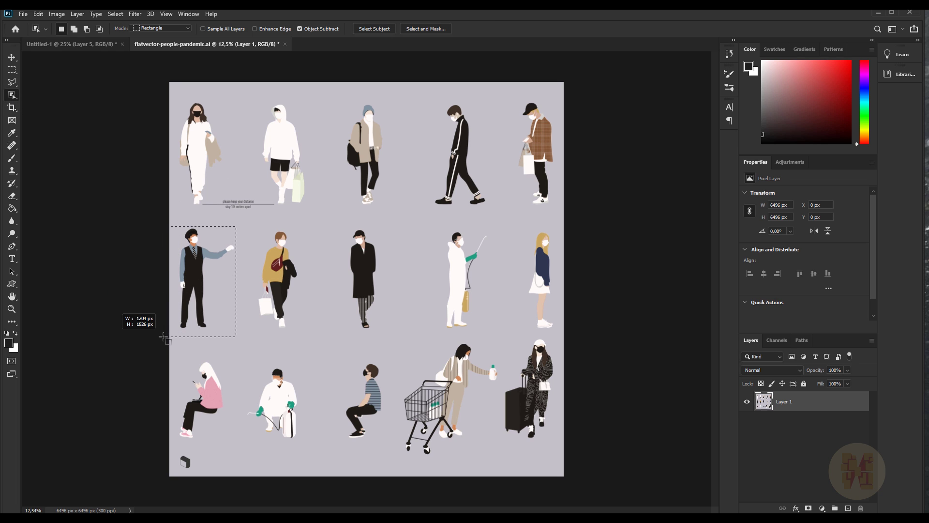
pyautogui.hotkey('ctrl', 'c')
pyautogui.click(82, 45)
pyautogui.hotkey('ctrl', 'v')
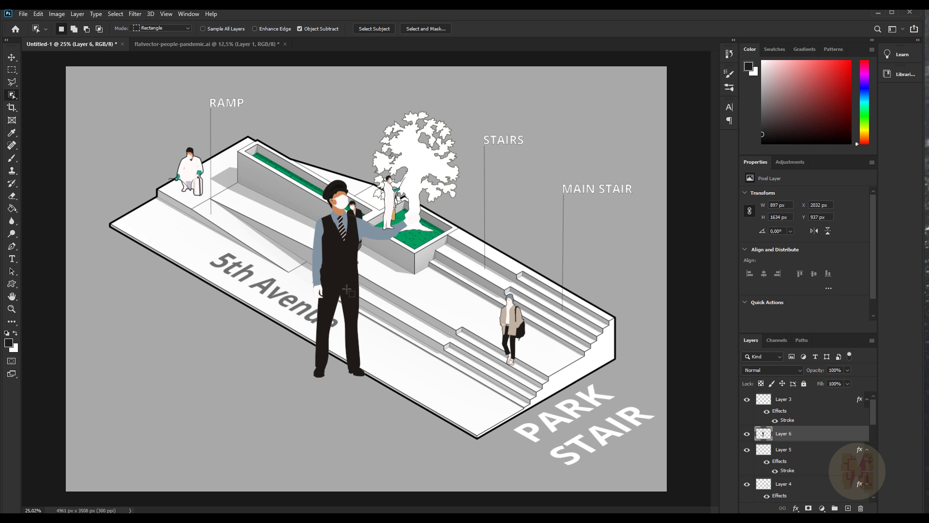
# Enlarge the man in the cap to about 1289 × 2348 px in the canvas's lower-left corner and move his layer above all others.
pyautogui.hotkey('ctrl', 't')
pyautogui.moveTo(420, 180); pyautogui.dragTo(467, 97)
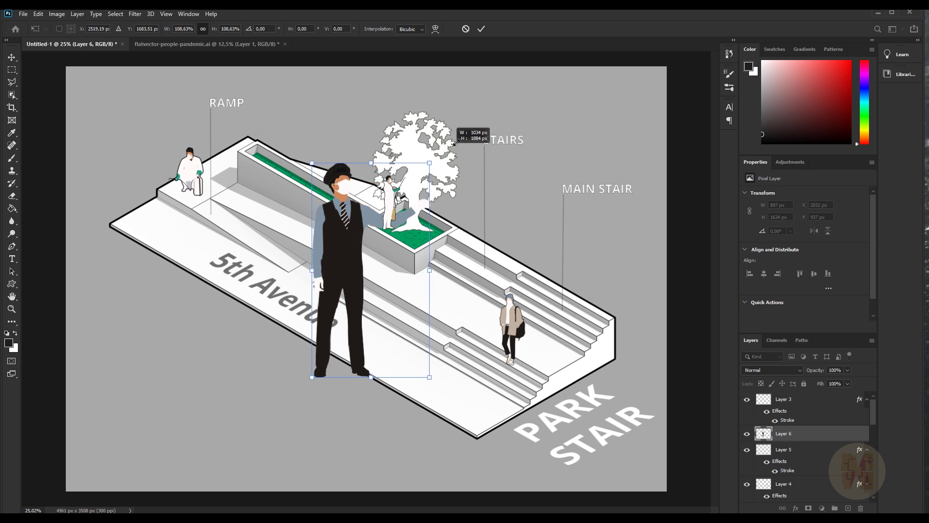
pyautogui.moveTo(351, 173); pyautogui.dragTo(110, 466)
pyautogui.click(481, 29)
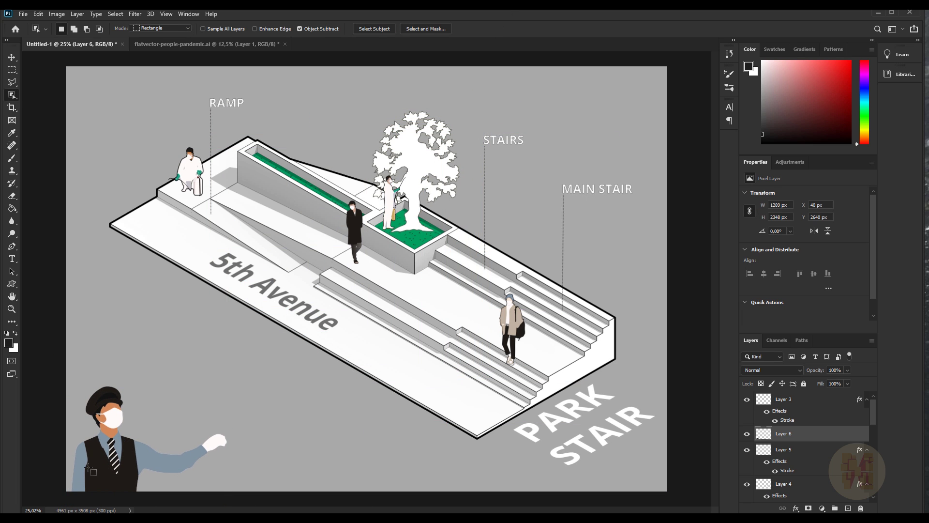
pyautogui.keyDown('alt'); pyautogui.scroll(3, 85, 460); pyautogui.keyUp('alt')
pyautogui.moveTo(813, 440); pyautogui.dragTo(810, 400)
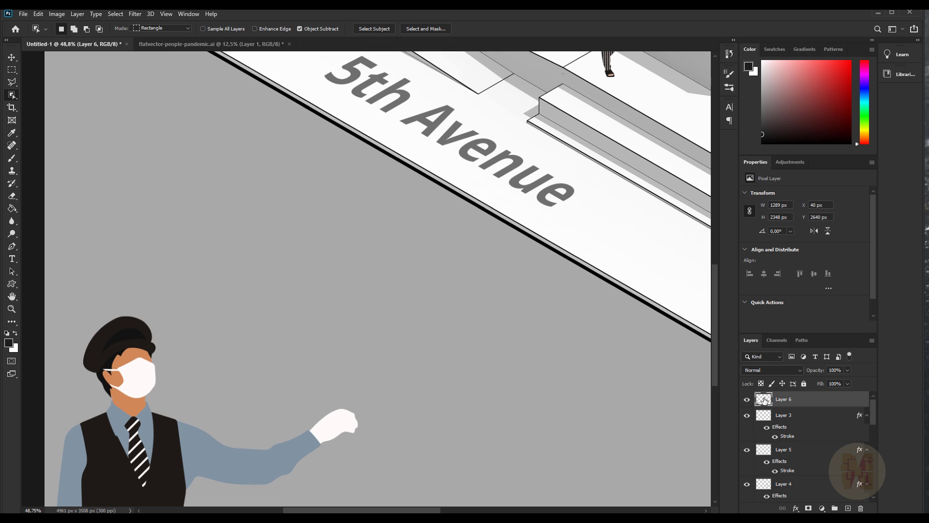
# Add white 48 pt Open Sans Bold text reading BE SAFE above the man's outstretched arm.
pyautogui.hotkey('ctrl', 'shift', 'alt', 'n')
pyautogui.click(13, 262)
pyautogui.click(328, 260)
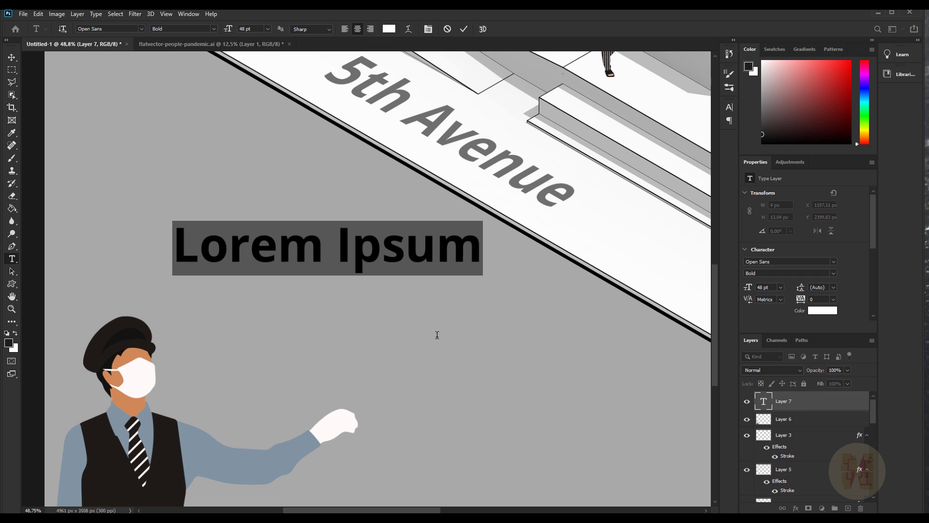
pyautogui.write('И')
pyautogui.press('BackSpace')
pyautogui.write('B')
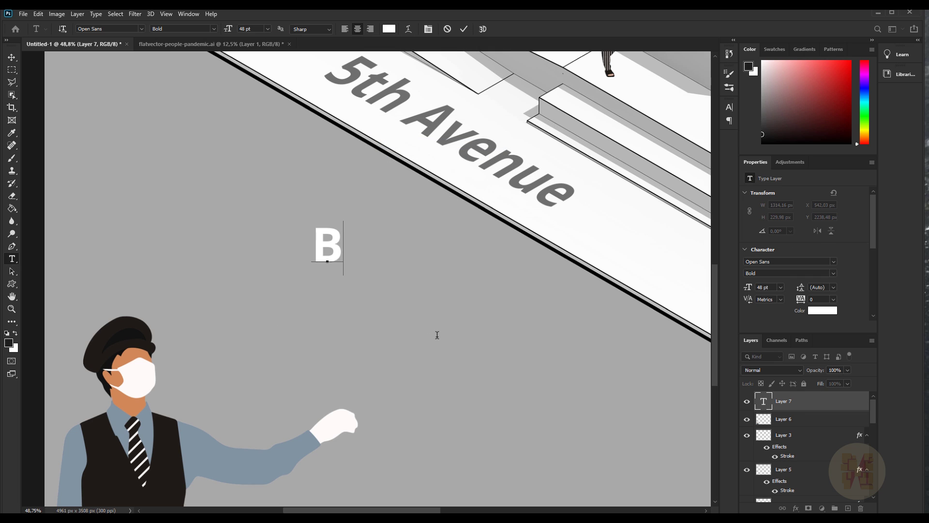
pyautogui.write('E SAFE.')
pyautogui.press('BackSpace')
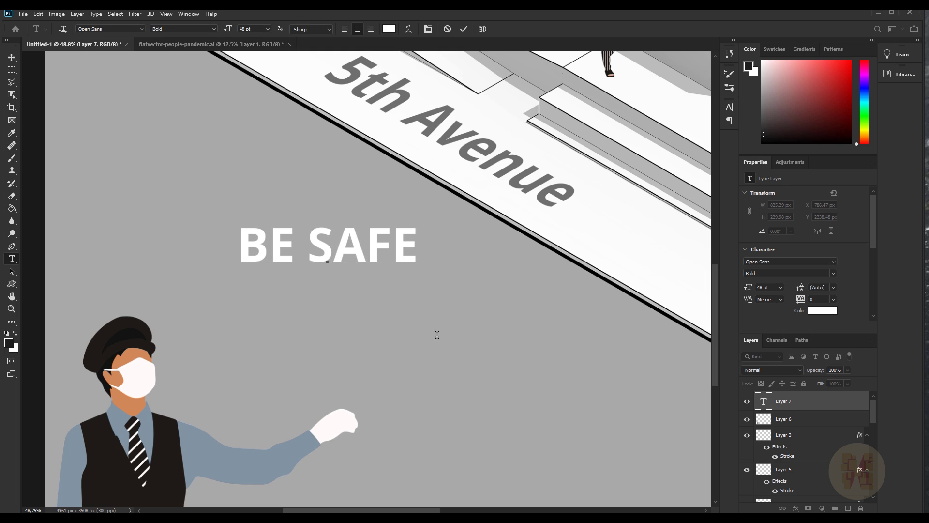
# Add STAY HOME as a second line and move the text closer to the man's outstretched hand.
pyautogui.press('Return')
pyautogui.write('STAY HOME')
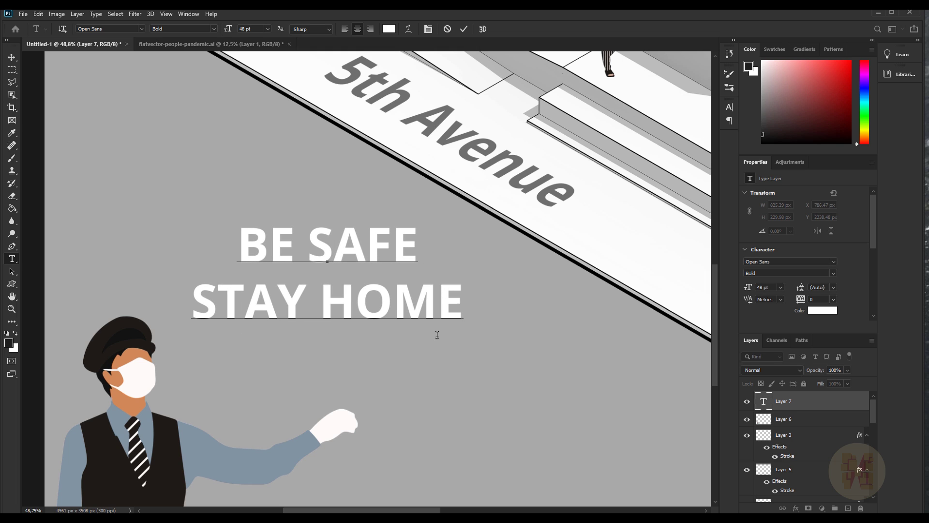
pyautogui.click(464, 29)
pyautogui.click(12, 57)
pyautogui.moveTo(320, 260)
pyautogui.mouseDown()
pyautogui.moveTo(335, 308)
pyautogui.moveTo(343, 304)
pyautogui.mouseUp()
# Draw a closed, wavy cloud-shaped path around the BE SAFE STAY HOME text with the Pen tool.
pyautogui.press('p')
pyautogui.click(226, 301)
pyautogui.click(227, 275)
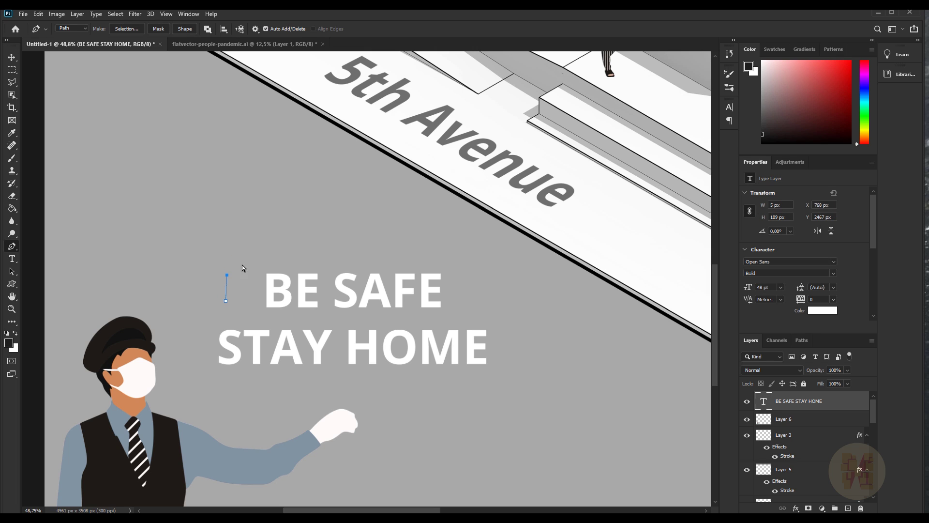
pyautogui.moveTo(308, 253); pyautogui.dragTo(321, 245)
pyautogui.moveTo(447, 260); pyautogui.dragTo(481, 281)
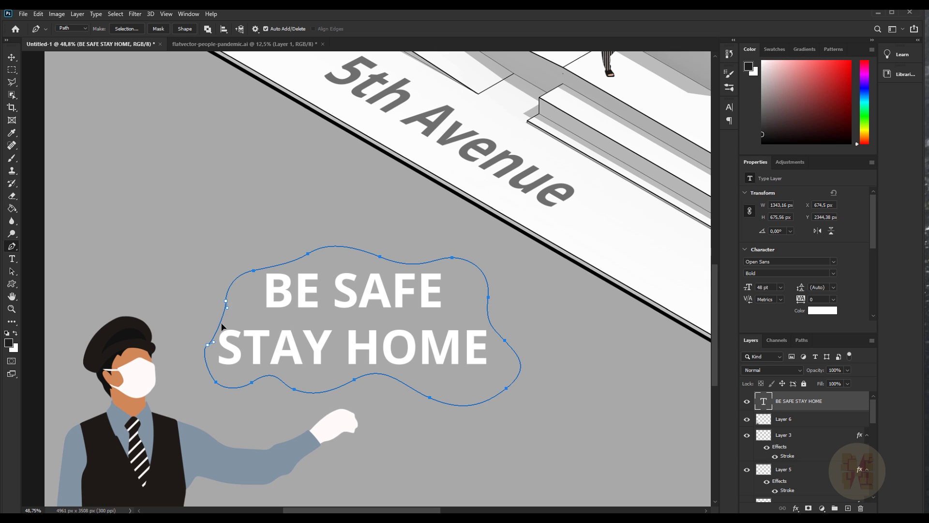
pyautogui.click(209, 345)
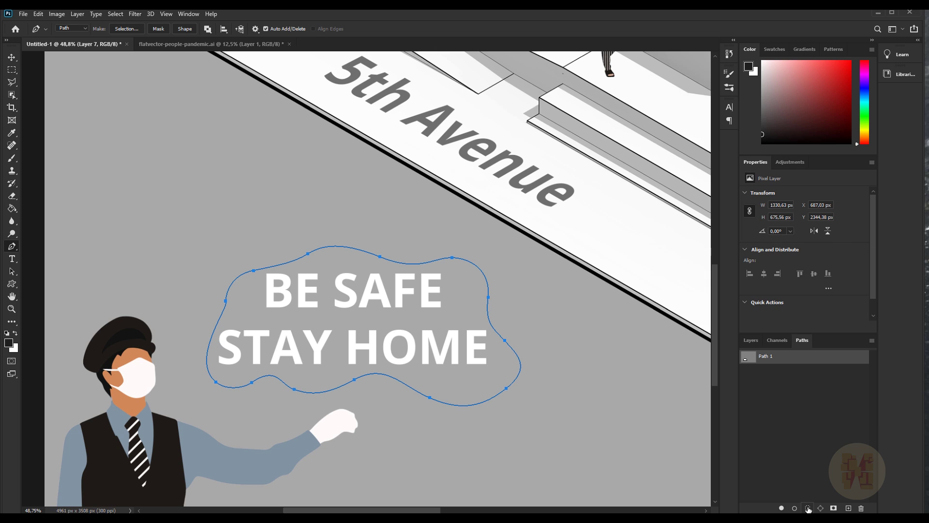
# Convert the closed cloud path into a selection and activate the Paint Bucket tool.
pyautogui.click(808, 508)
pyautogui.click(750, 340)
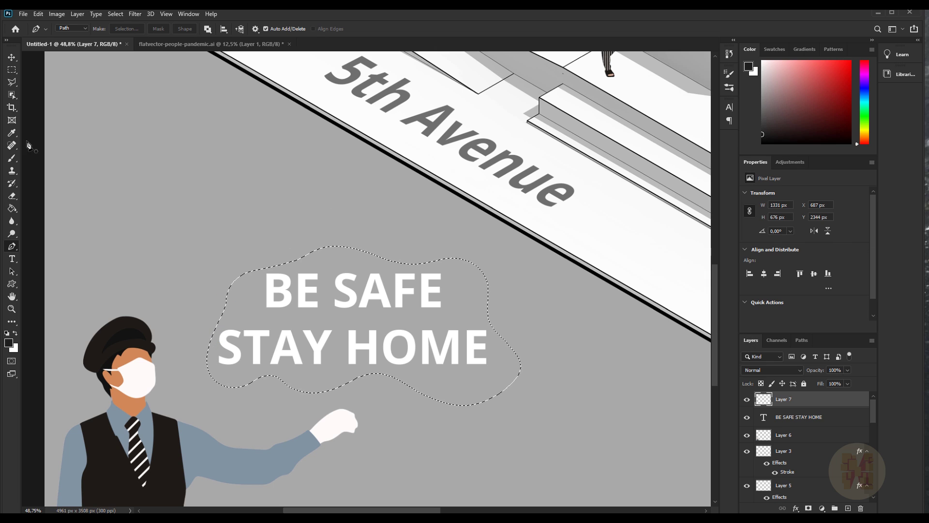
pyautogui.click(12, 208)
pyautogui.click(16, 333)
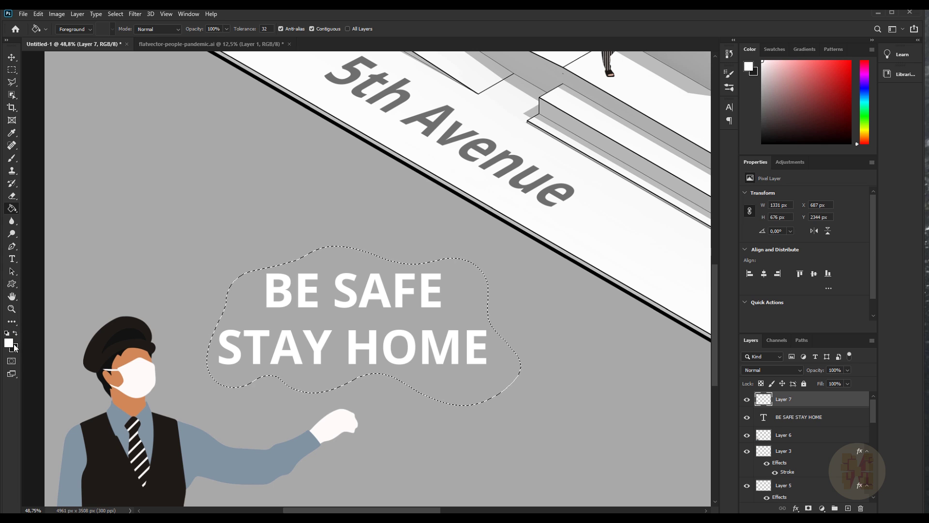
pyautogui.click(245, 299)
pyautogui.hotkey('ctrl', 'l')
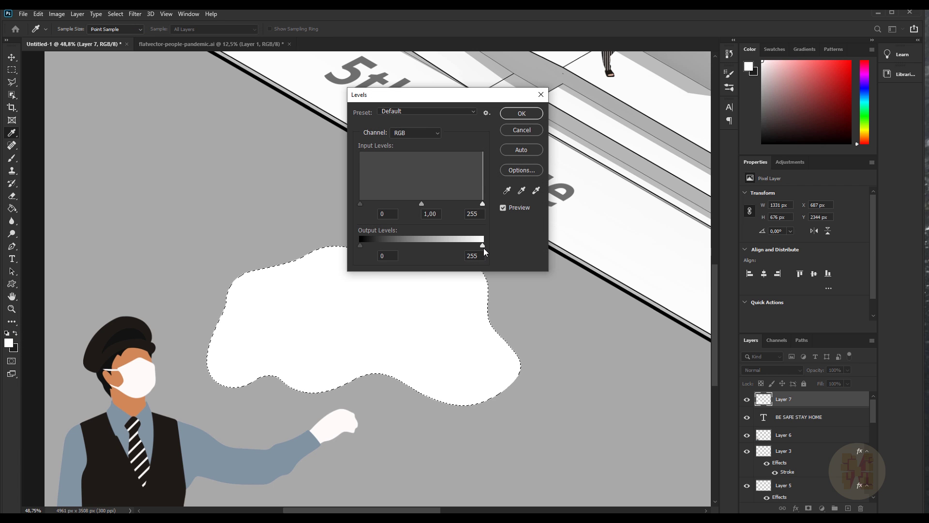
pyautogui.moveTo(482, 245); pyautogui.dragTo(423, 246)
pyautogui.moveTo(499, 245); pyautogui.dragTo(501, 244)
pyautogui.click(526, 130)
pyautogui.hotkey('ctrl', 'z')
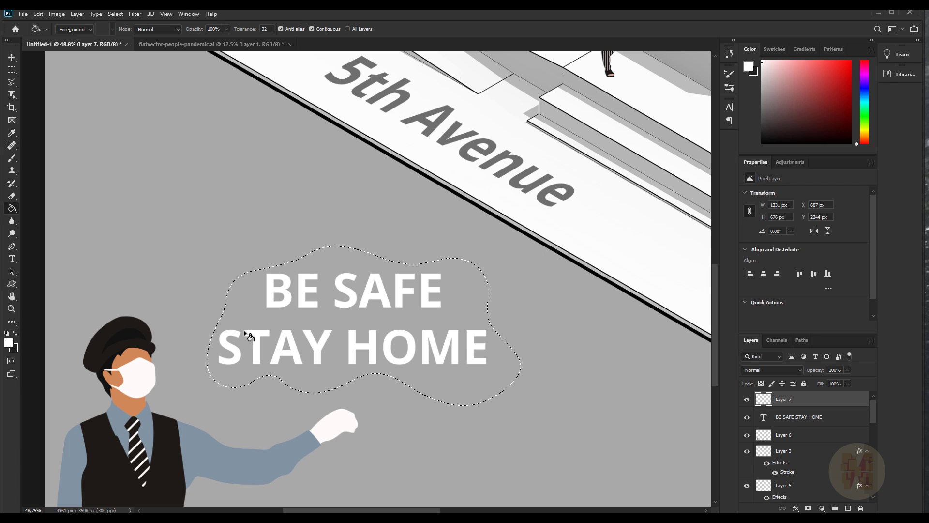
# Fill the cloud selection with dark grey, deselect it, and move its layer directly beneath the BE SAFE STAY HOME text.
pyautogui.click(9, 344)
pyautogui.moveTo(334, 206); pyautogui.dragTo(303, 204)
pyautogui.press('Return')
pyautogui.click(315, 376)
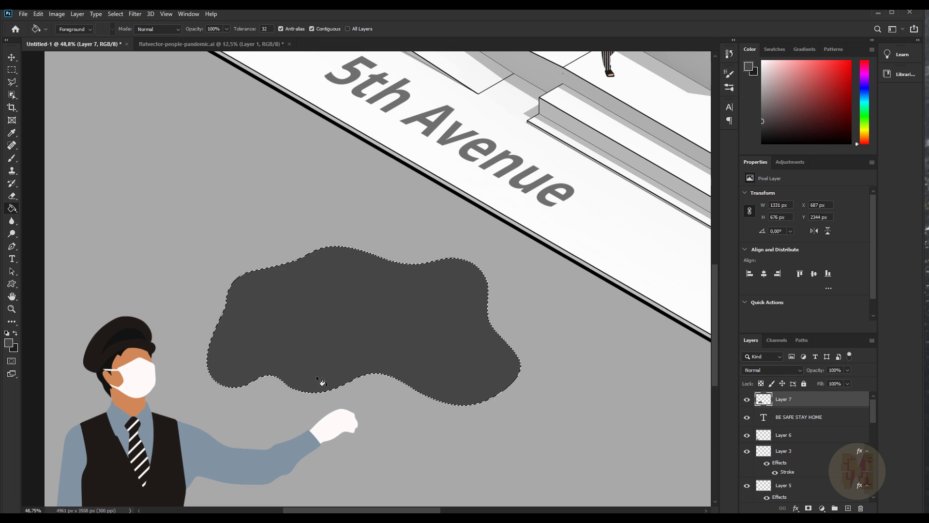
pyautogui.hotkey('ctrl', 'd')
pyautogui.click(15, 58)
pyautogui.moveTo(775, 400); pyautogui.dragTo(775, 426)
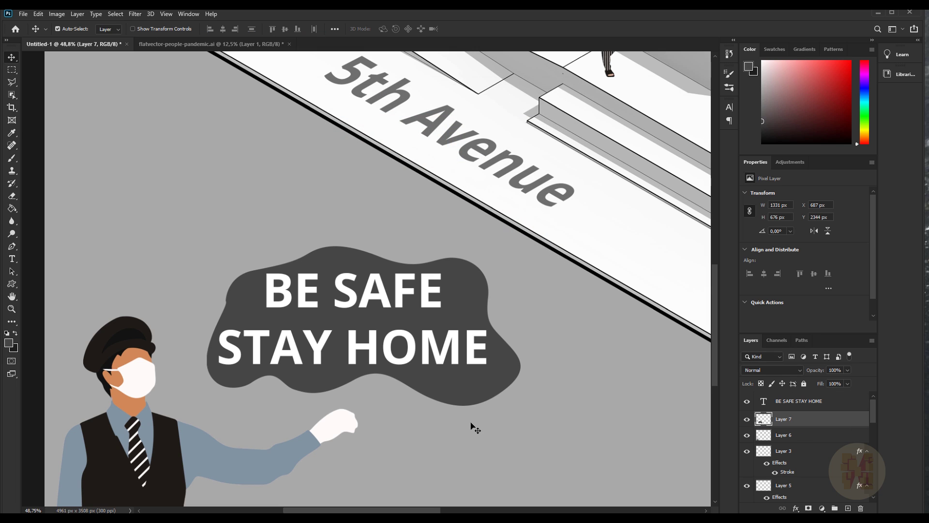
# Draw a small circular selection between the man's mask and the cloud's lower edge and fill it with the same dark grey.
pyautogui.keyDown('alt'); pyautogui.scroll(-5, 508, 377); pyautogui.keyUp('alt')
pyautogui.keyDown('alt'); pyautogui.scroll(7, 192, 423); pyautogui.keyUp('alt')
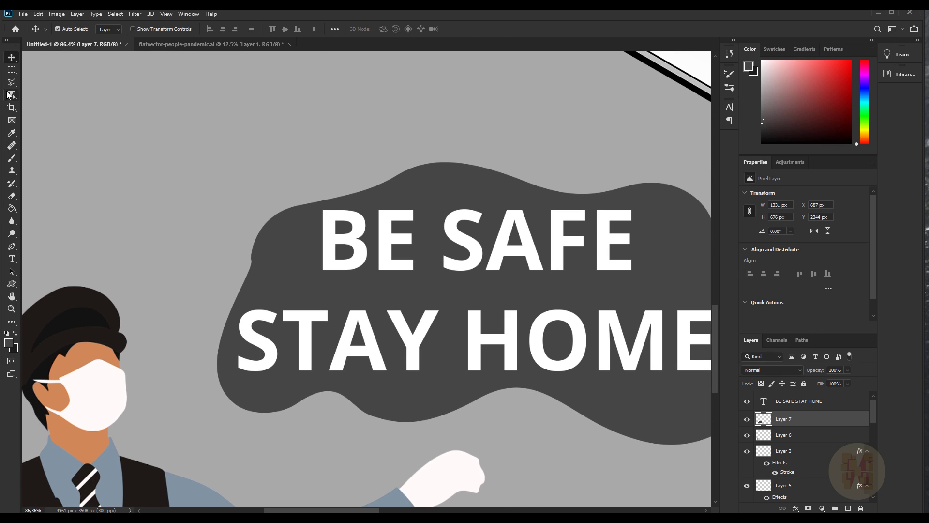
pyautogui.rightClick(12, 70)
pyautogui.click(39, 79)
pyautogui.keyDown('shift'); pyautogui.moveTo(169, 357); pyautogui.dragTo(211, 398); pyautogui.keyUp('shift')
pyautogui.click(12, 208)
pyautogui.click(196, 383)
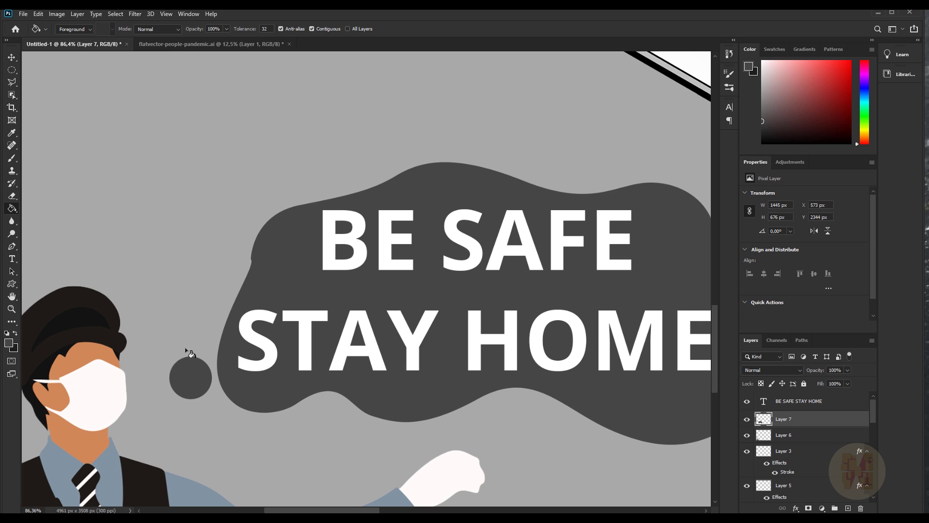
# Add a smaller dark grey circle, about 58 px across, between the first circle and the man's mask.
pyautogui.click(13, 73)
pyautogui.moveTo(138, 389)
pyautogui.keyDown('shift'); pyautogui.mouseDown()
pyautogui.moveTo(171, 422)
pyautogui.moveTo(162, 413)
pyautogui.mouseUp(); pyautogui.keyUp('shift')
pyautogui.click(12, 208)
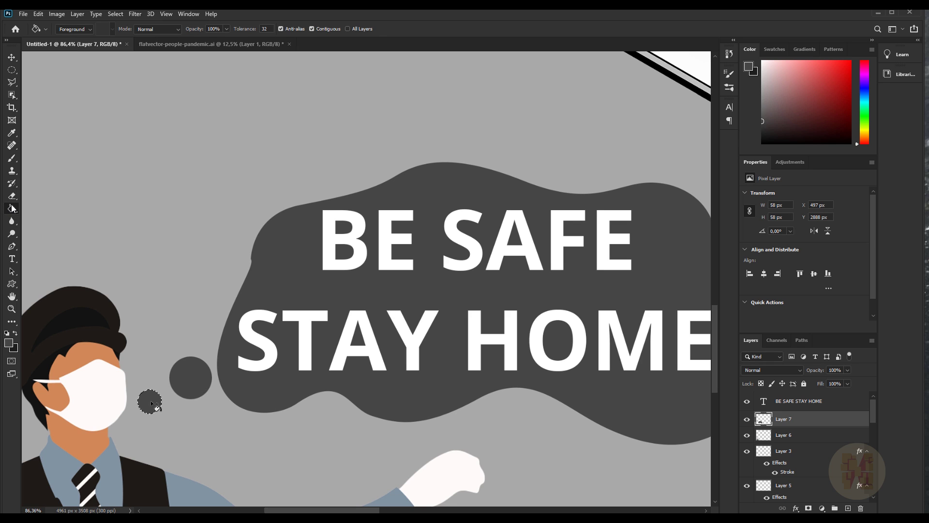
pyautogui.keyDown('alt'); pyautogui.scroll(-8, 221, 306); pyautogui.keyUp('alt')
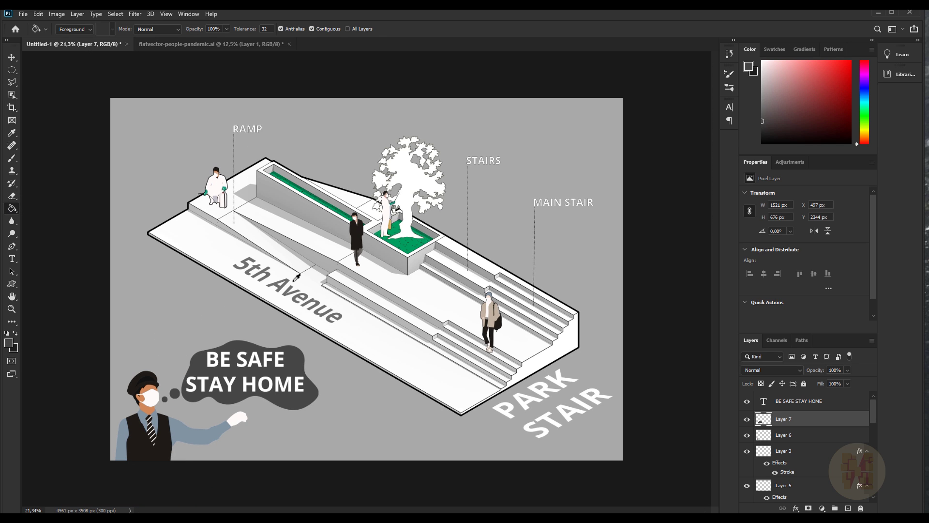